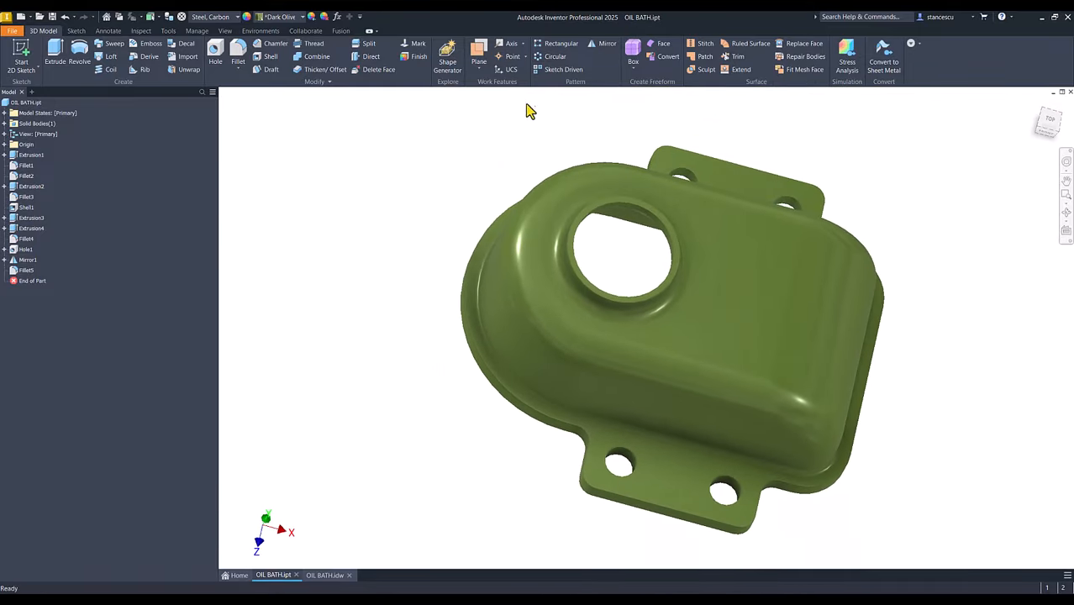
# Review the finished oil bath part and its OIL BATH.idw drawing, and create a new part from the Standard (mm).ipt template
pyautogui.press('F6')
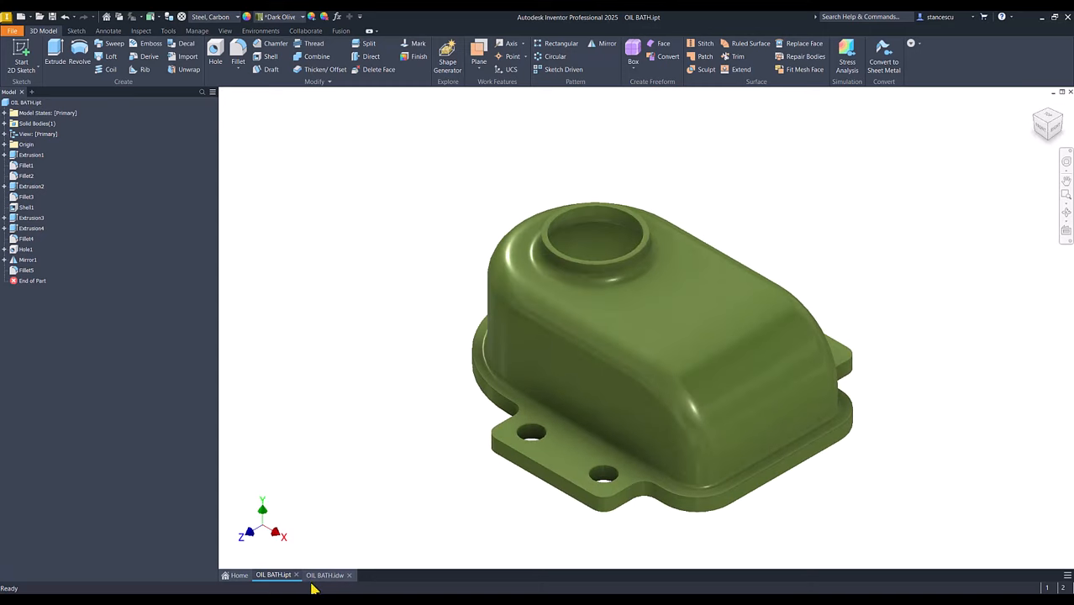
pyautogui.click(326, 575)
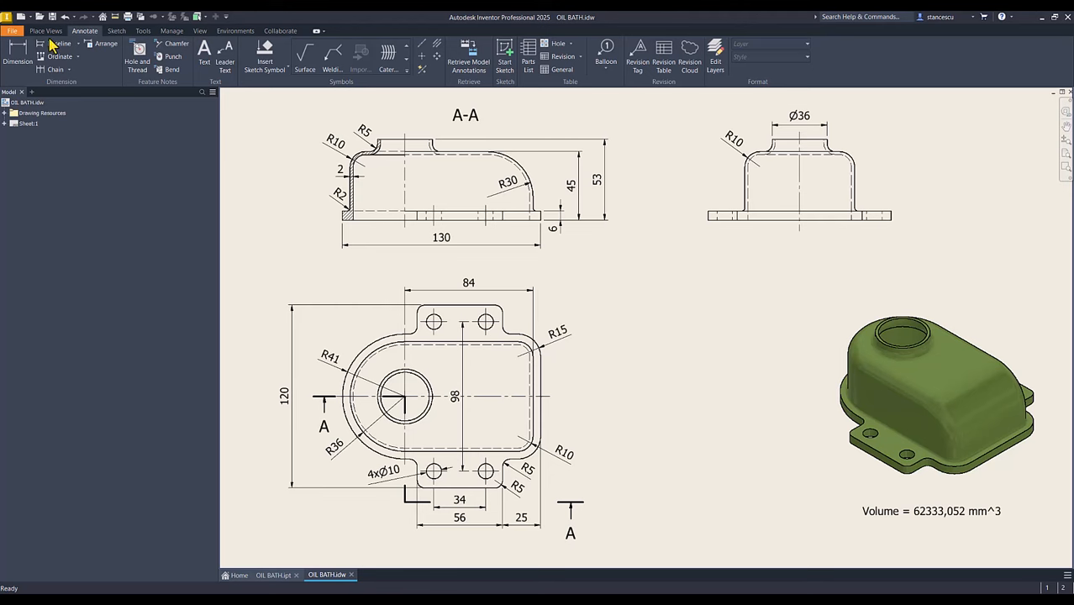
pyautogui.hotkey('ctrl', 'n')
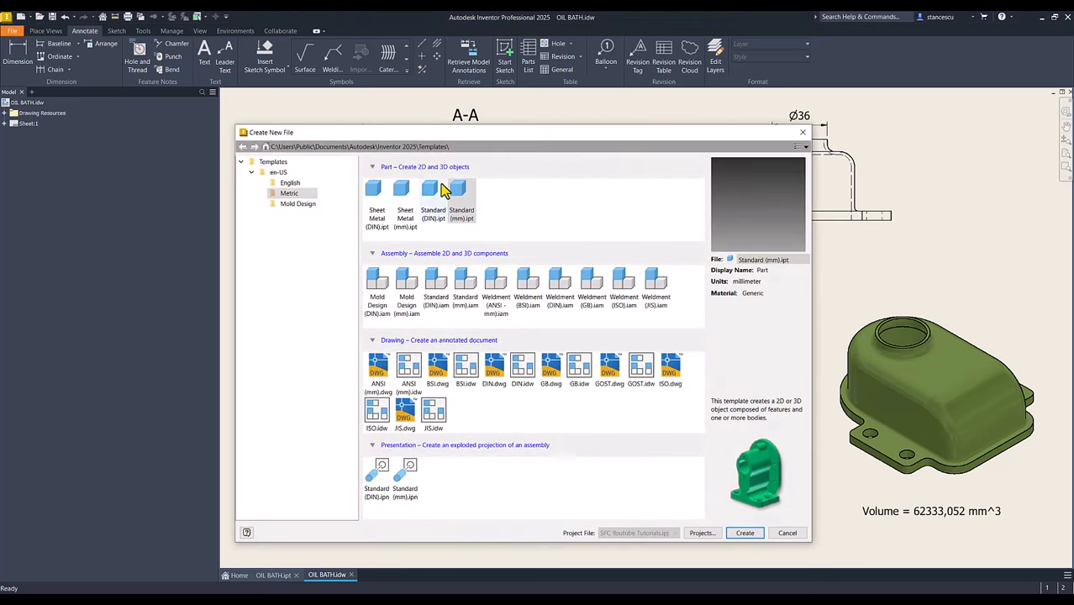
pyautogui.doubleClick(452, 195)
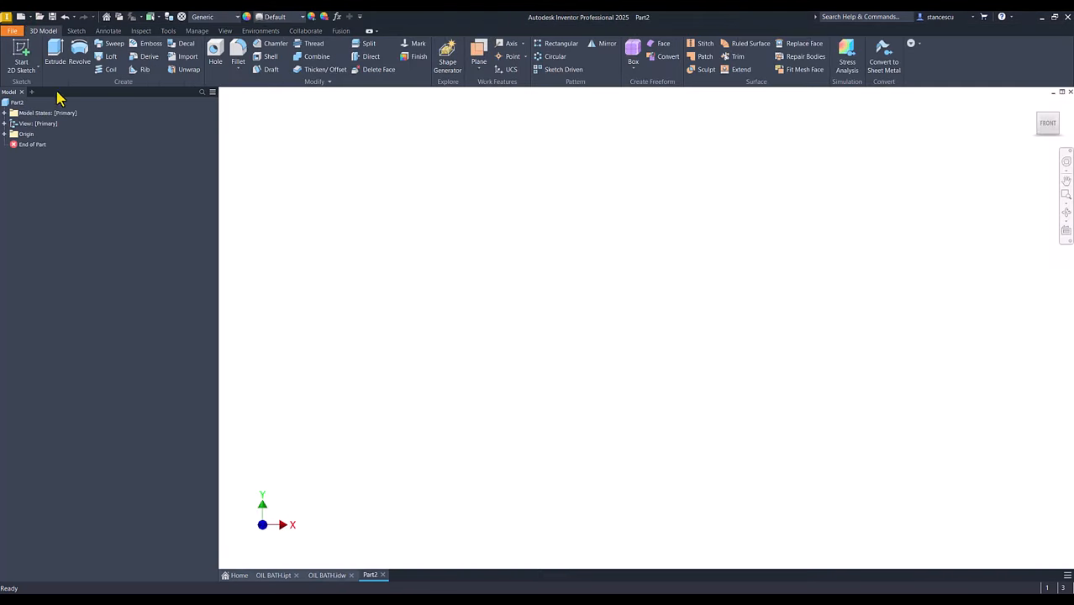
# Start a 2D sketch on the XZ plane, oriented with the X axis horizontal
pyautogui.click(19, 56)
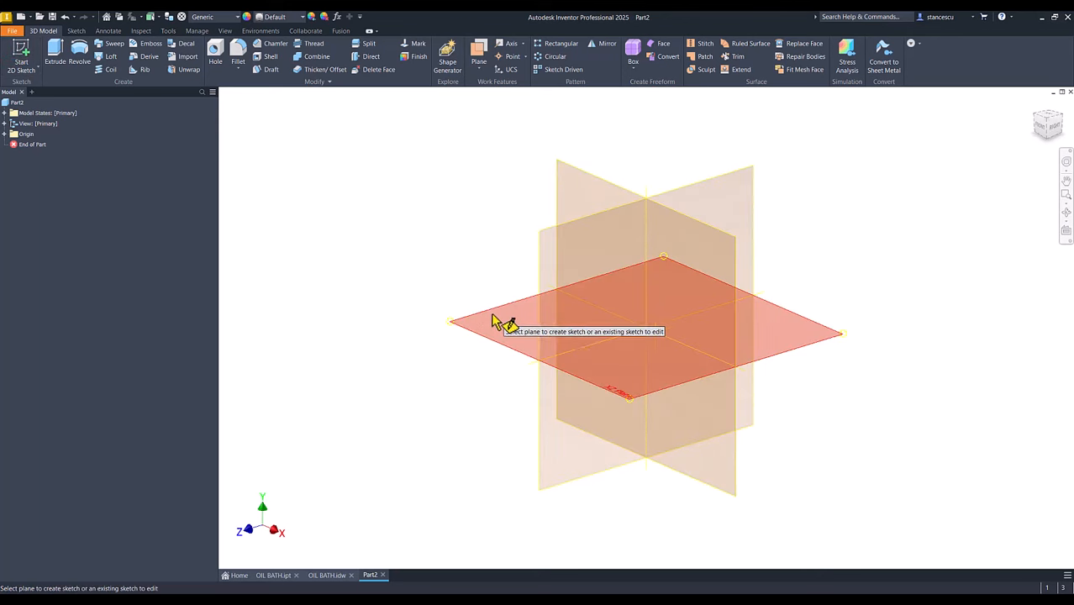
pyautogui.click(494, 321)
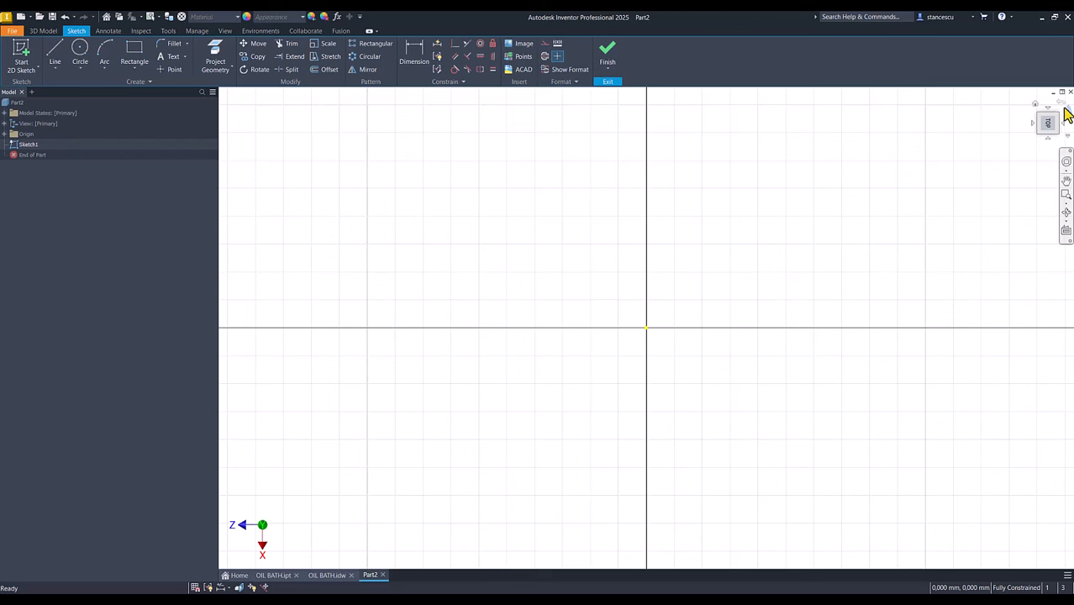
pyautogui.click(1060, 100)
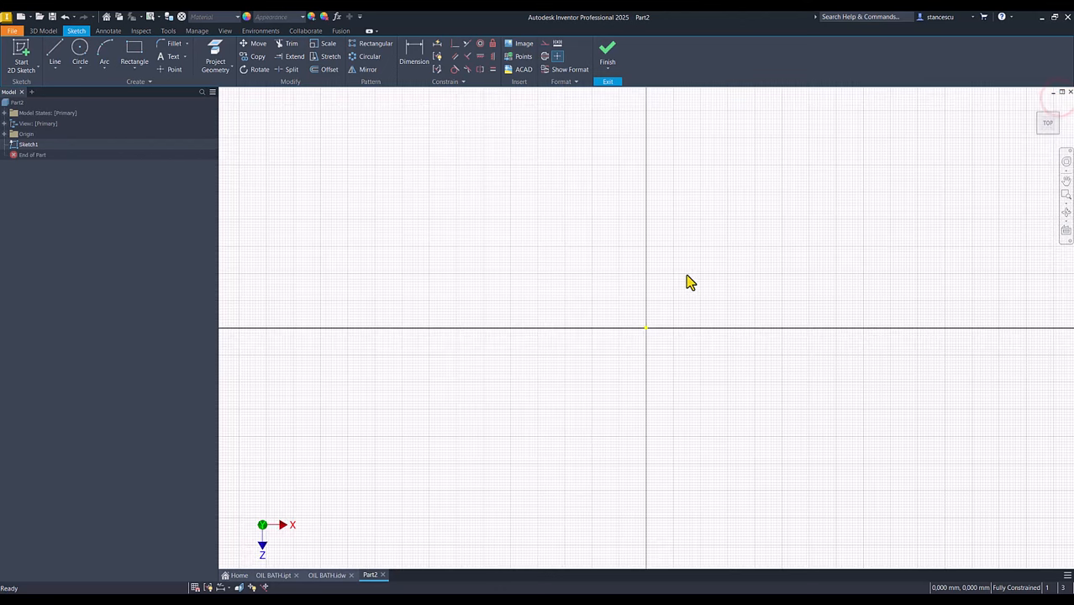
# Sketch a circle of radius 36 mm centred on the origin
pyautogui.click(80, 54)
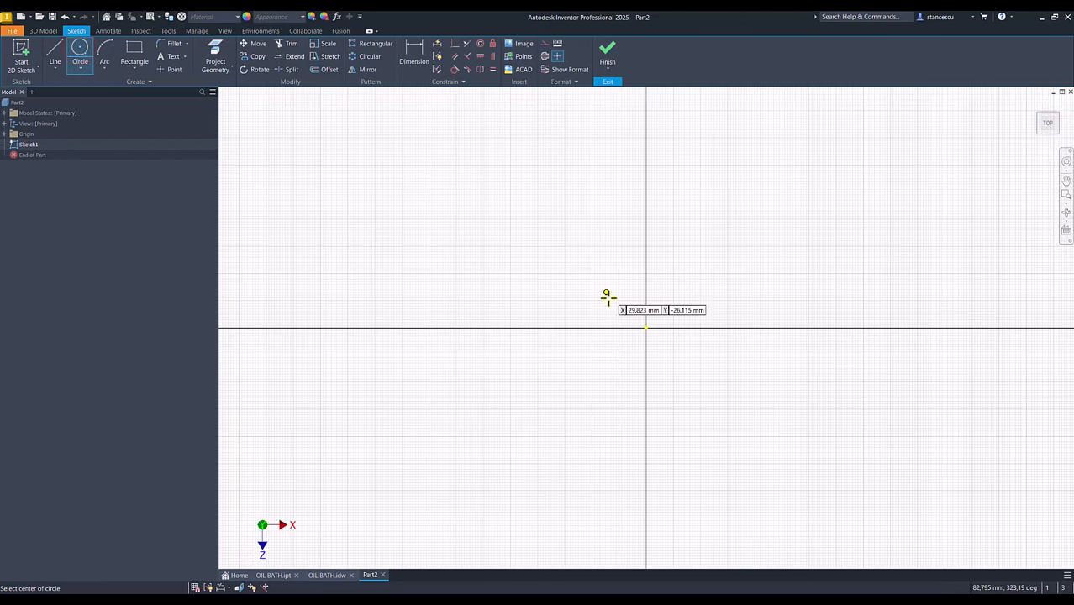
pyautogui.click(645, 327)
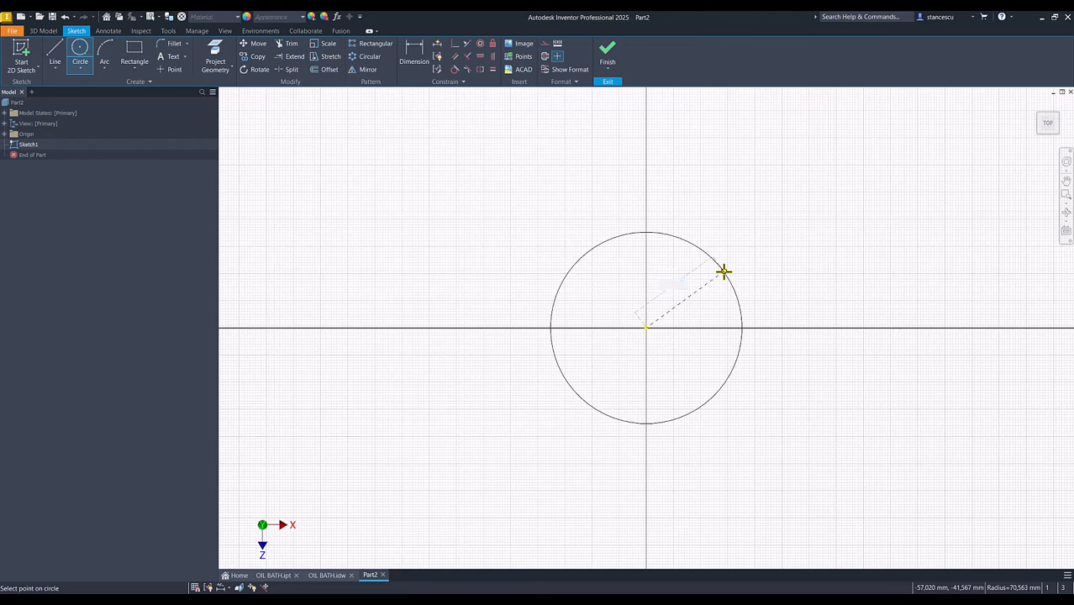
pyautogui.write('36')
pyautogui.press('Return')
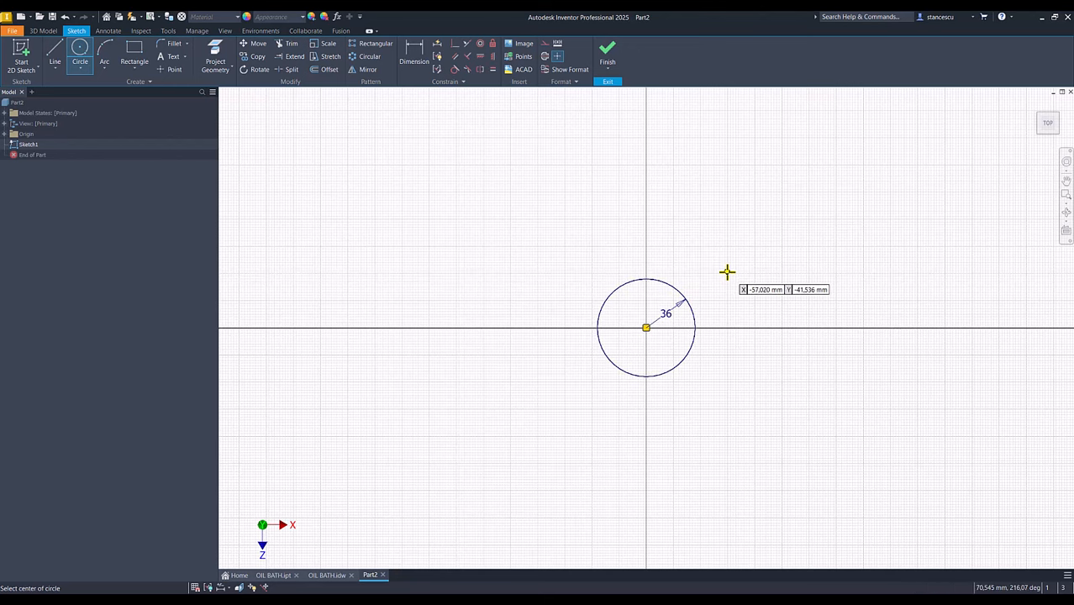
# Draw an 84 mm horizontal line from the circle's top point, a perpendicular line down, and a closing line back to the circle's bottom point
pyautogui.click(53, 51)
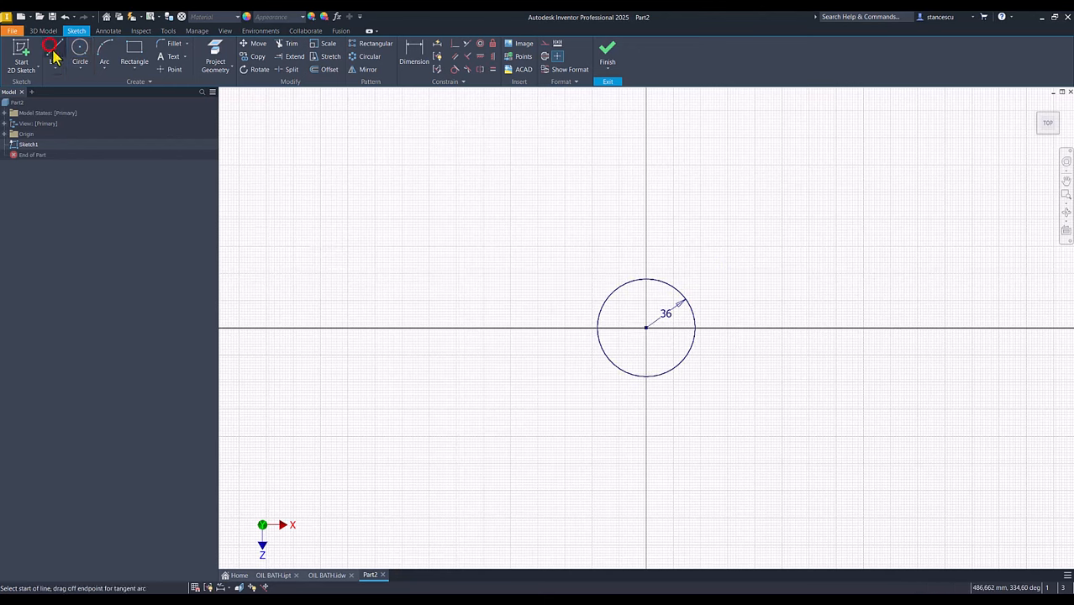
pyautogui.click(645, 279)
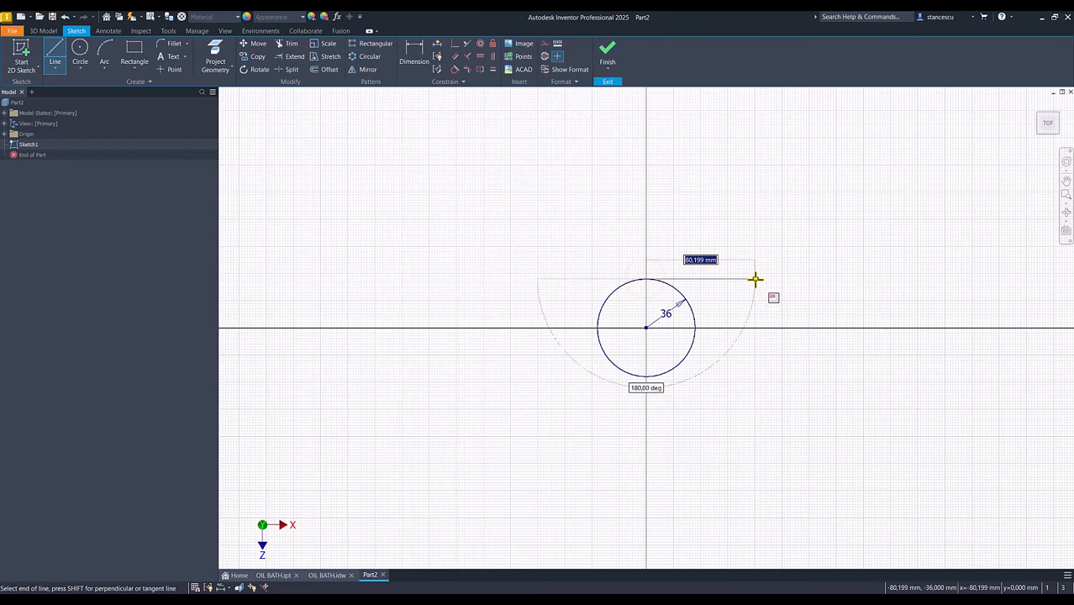
pyautogui.write('84')
pyautogui.press('Return')
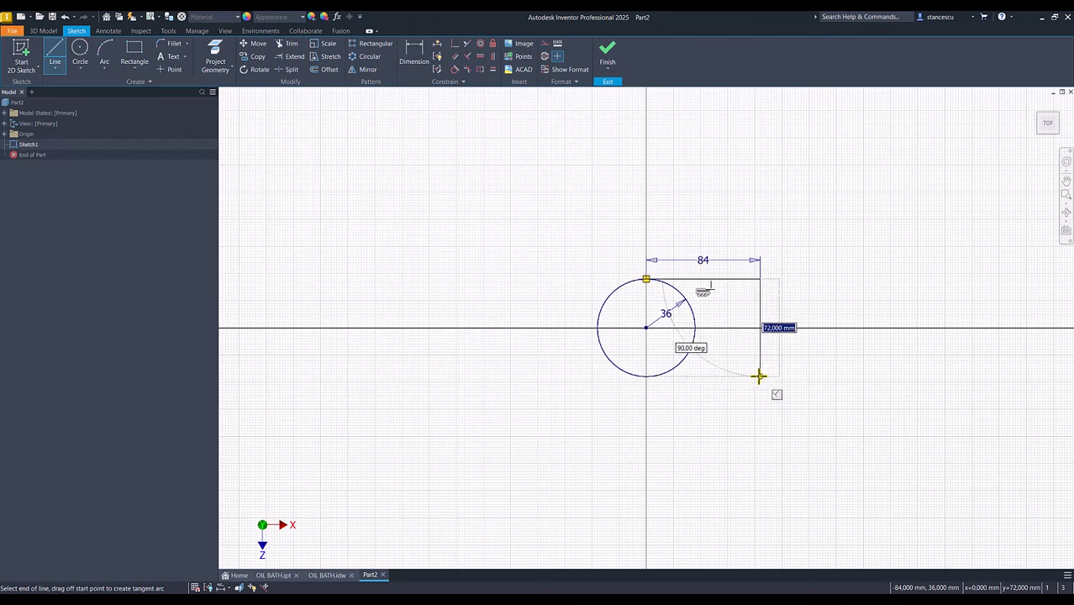
pyautogui.click(759, 376)
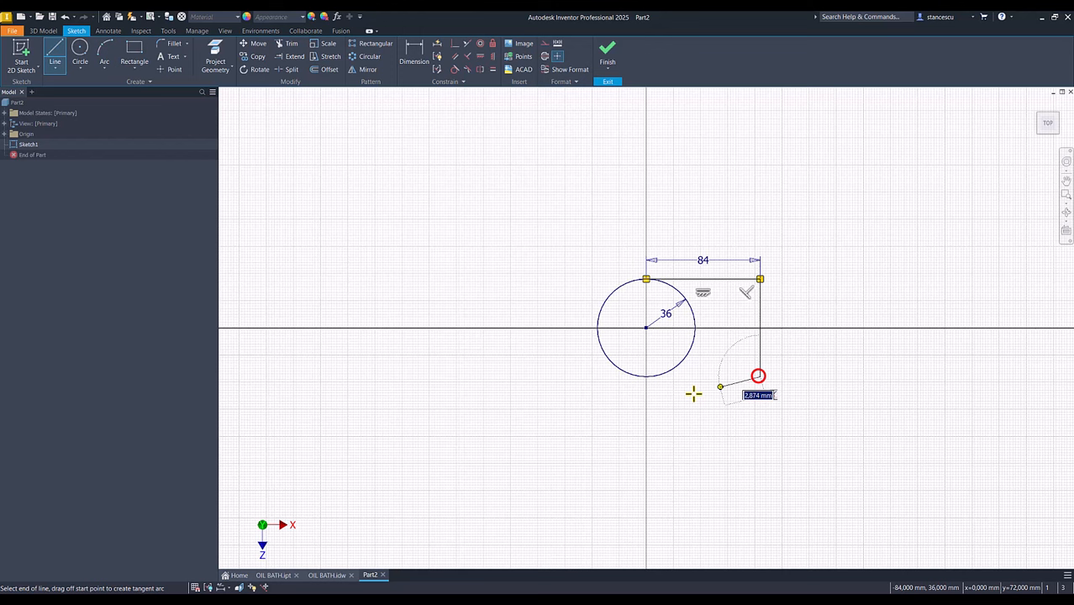
pyautogui.click(646, 377)
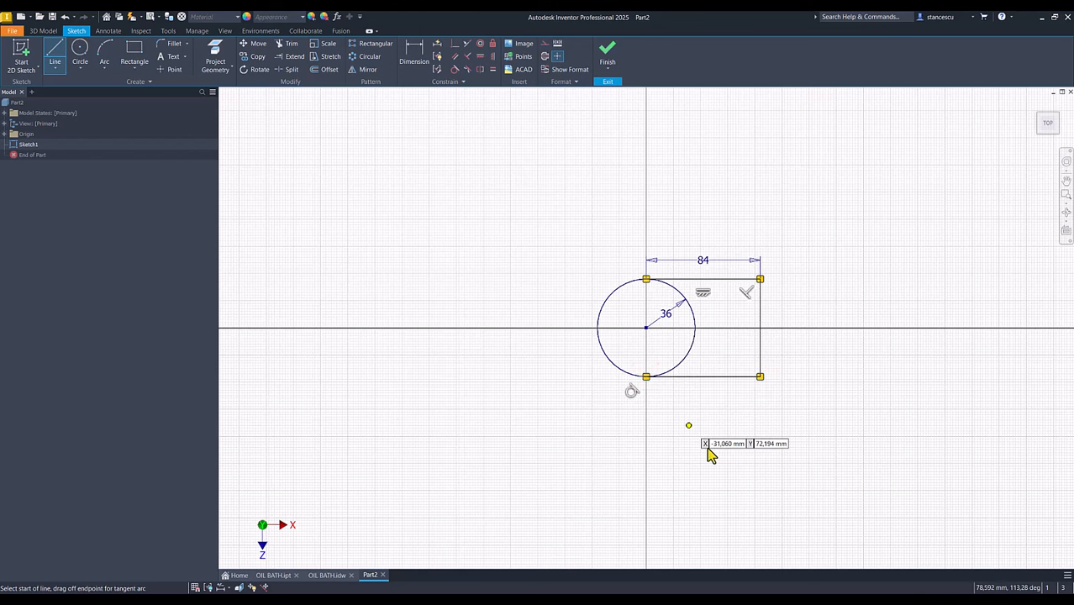
# Constrain the upper horizontal line tangent to the circle and try the same tangent constraint on the lower line
pyautogui.click(457, 69)
pyautogui.click(680, 278)
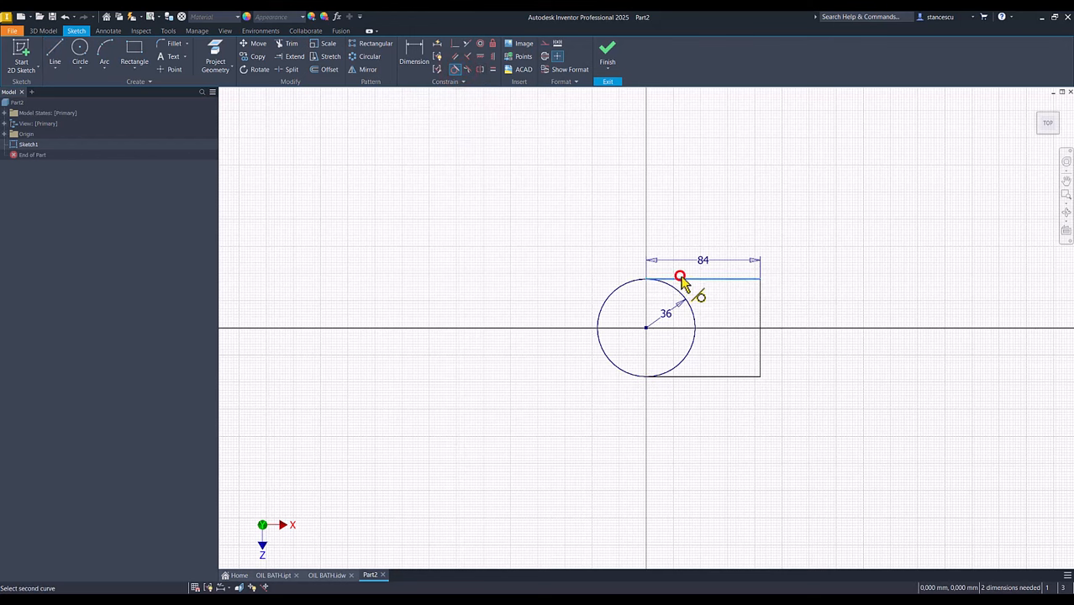
pyautogui.click(623, 283)
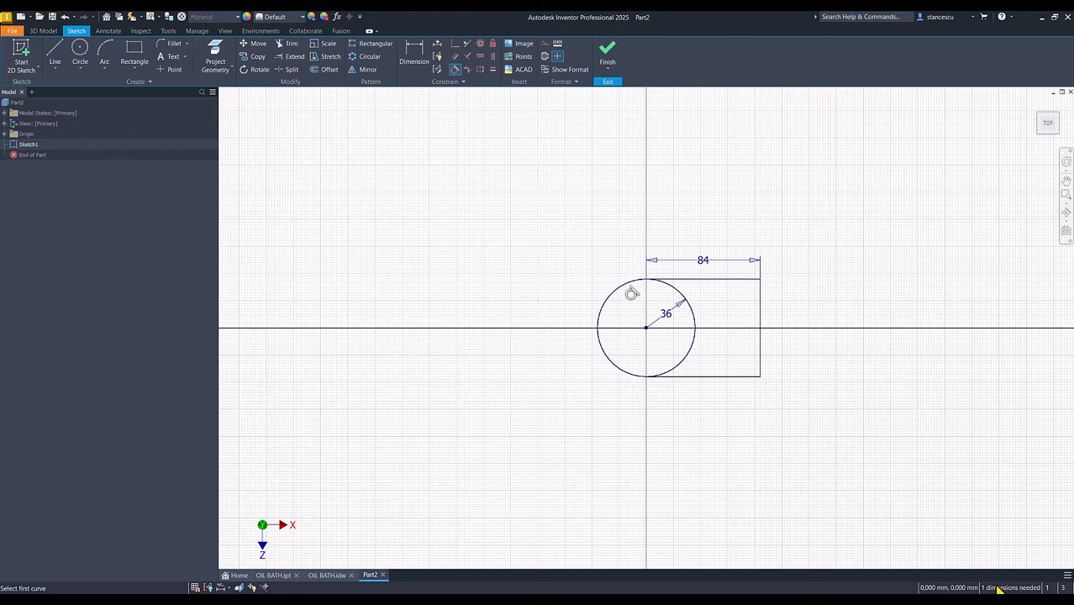
pyautogui.click(635, 377)
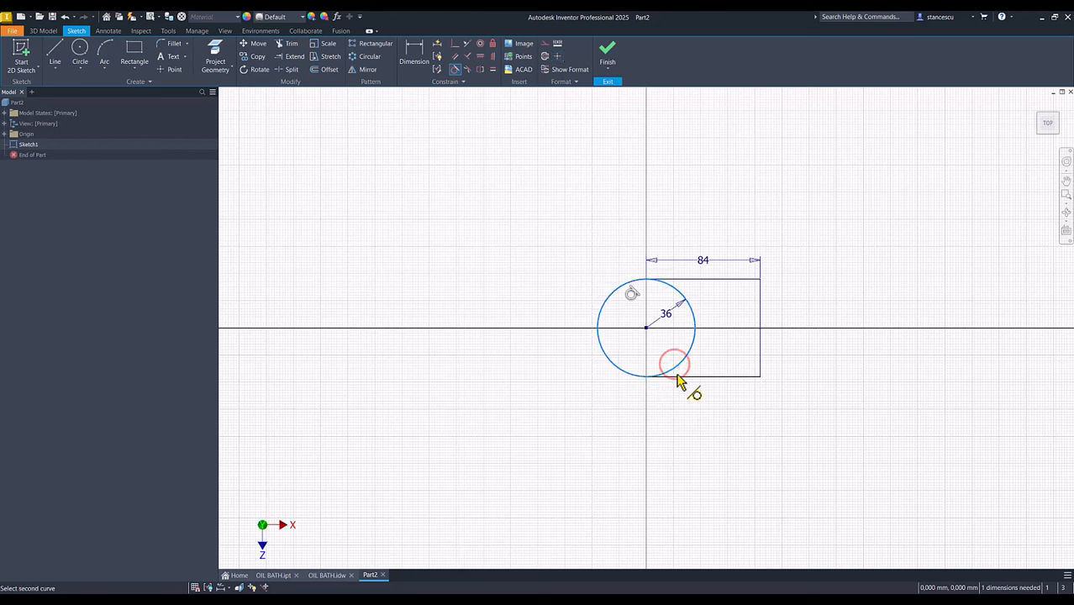
pyautogui.click(678, 376)
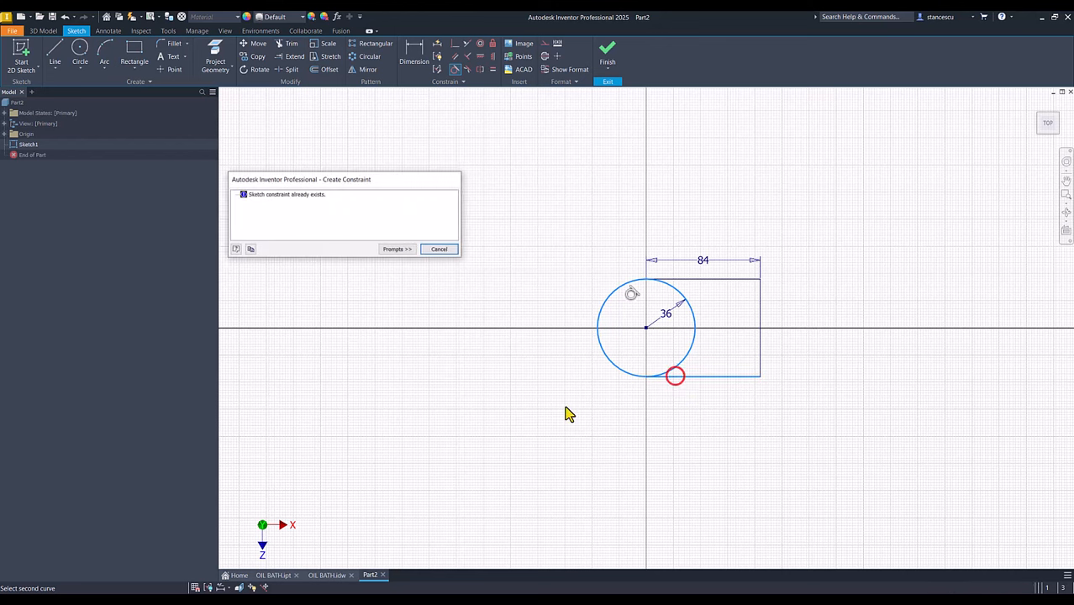
pyautogui.click(438, 250)
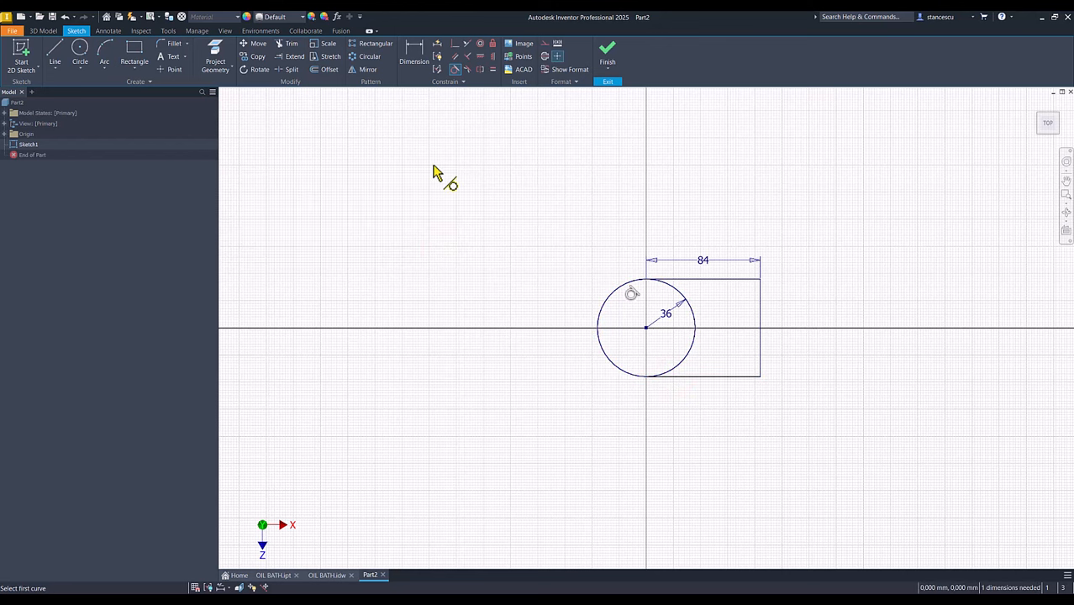
# Fully constrain the sketch by applying Auto Dimension with both dimensions and constraints enabled
pyautogui.click(437, 45)
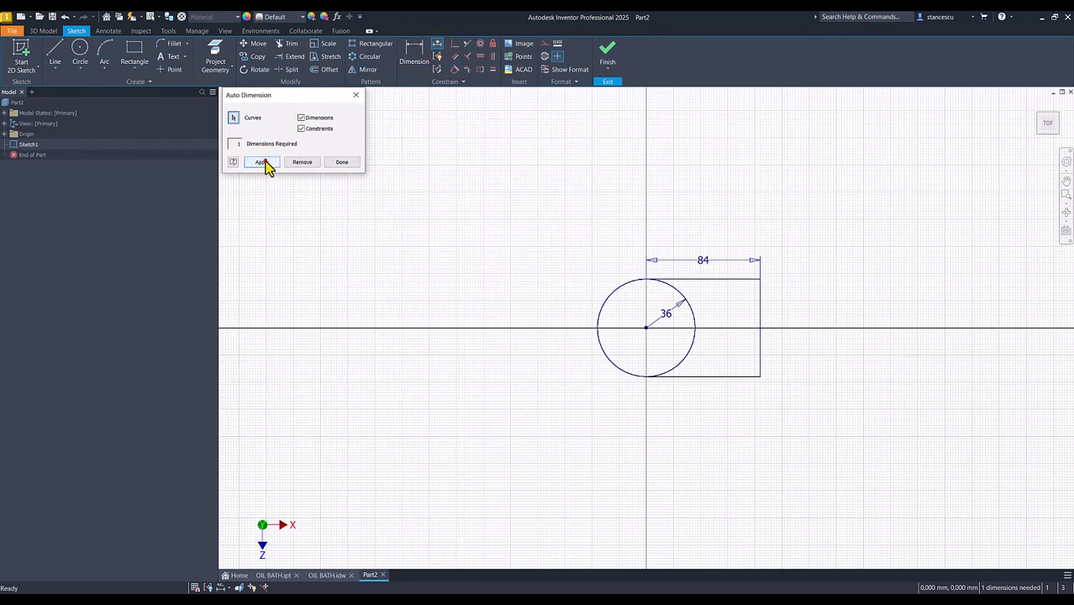
pyautogui.click(263, 162)
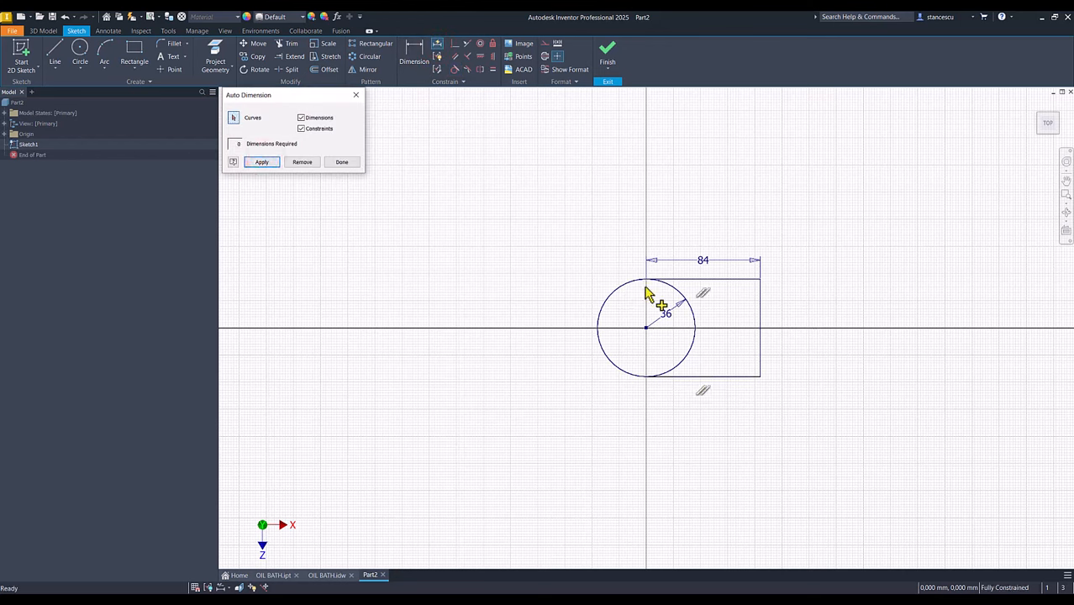
pyautogui.click(307, 165)
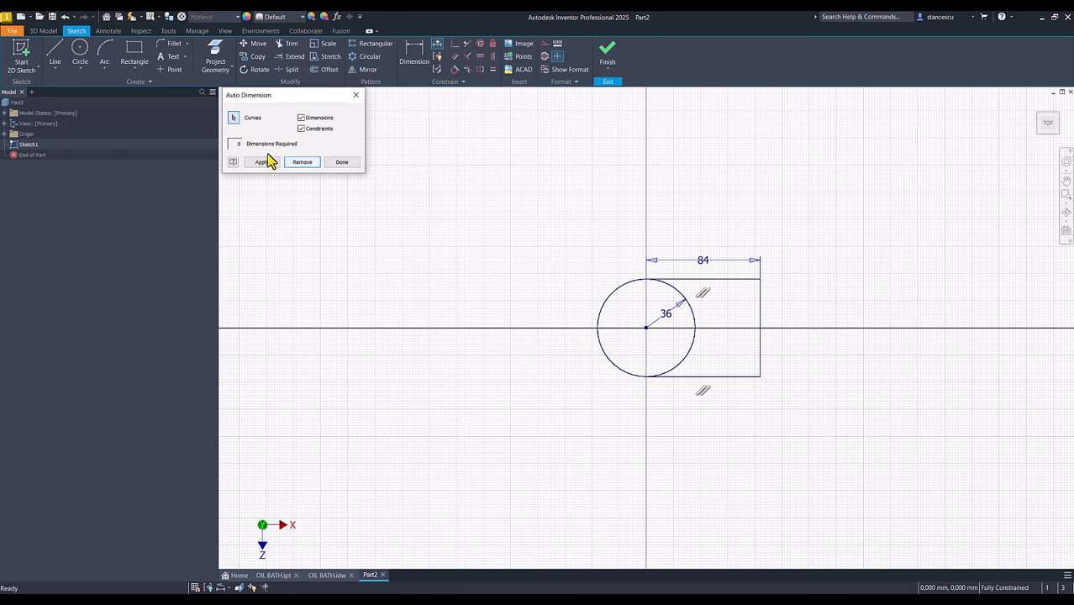
pyautogui.click(341, 165)
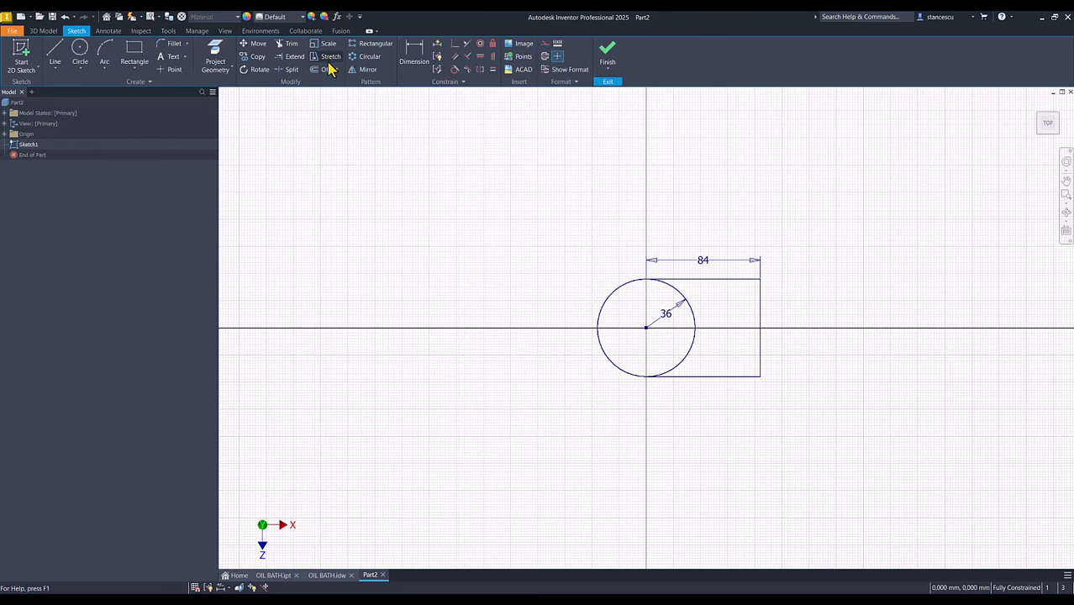
# Trim away the half of the circle inside the rectangular part of the profile and finish the sketch
pyautogui.click(286, 46)
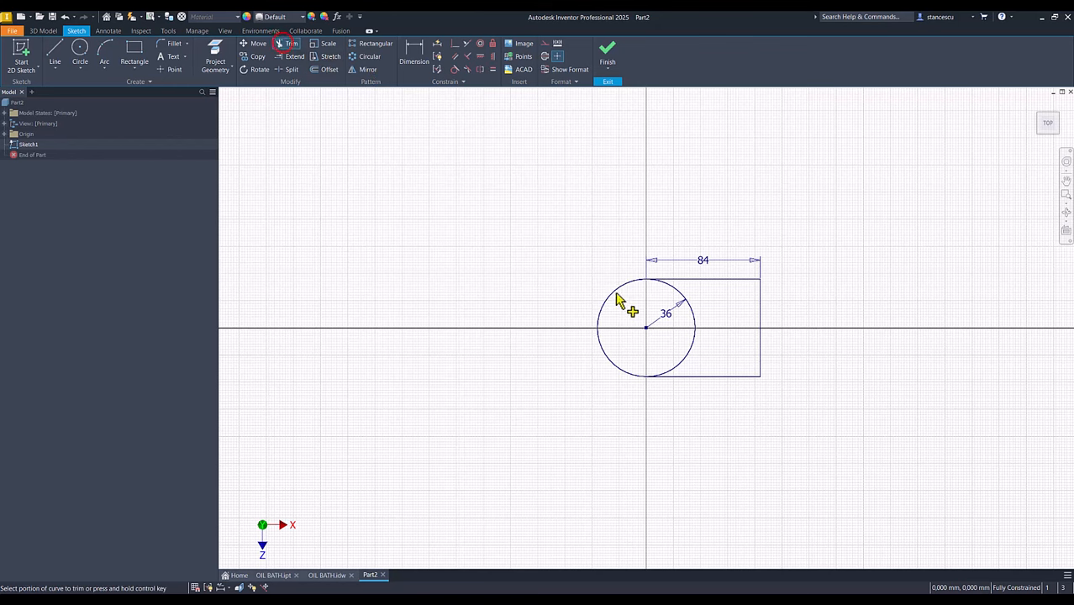
pyautogui.click(695, 328)
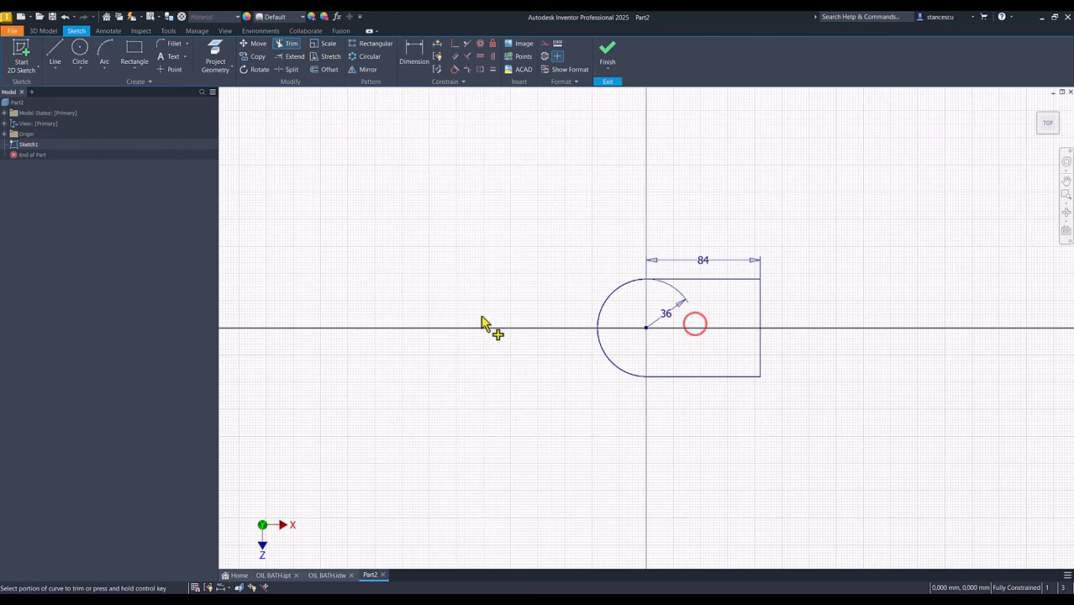
pyautogui.click(606, 53)
pyautogui.press('F6')
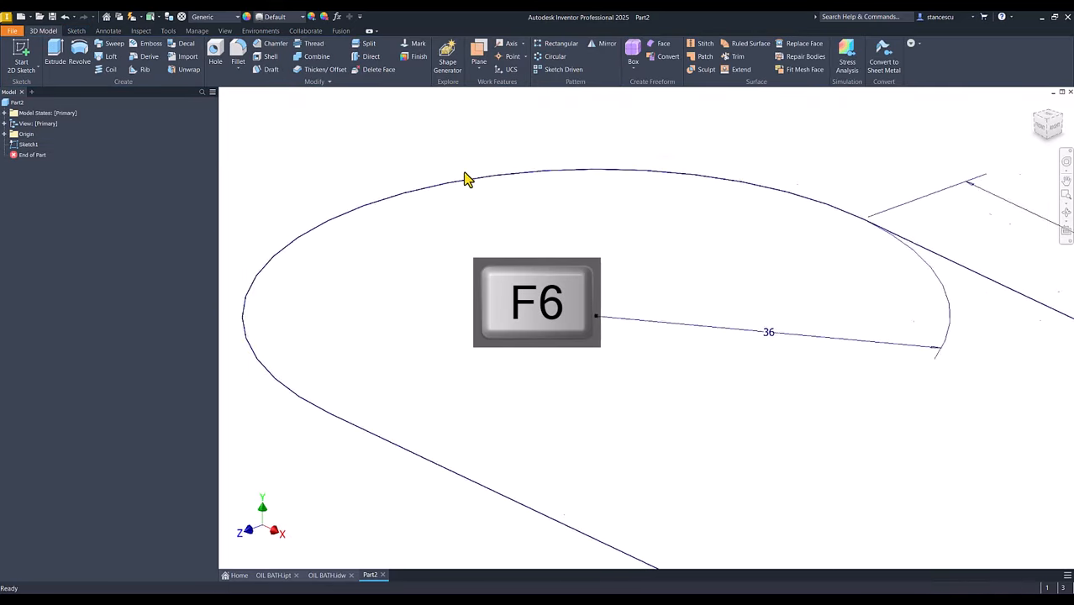
# Extrude the closed profile upward by 45 mm as a new solid
pyautogui.click(52, 51)
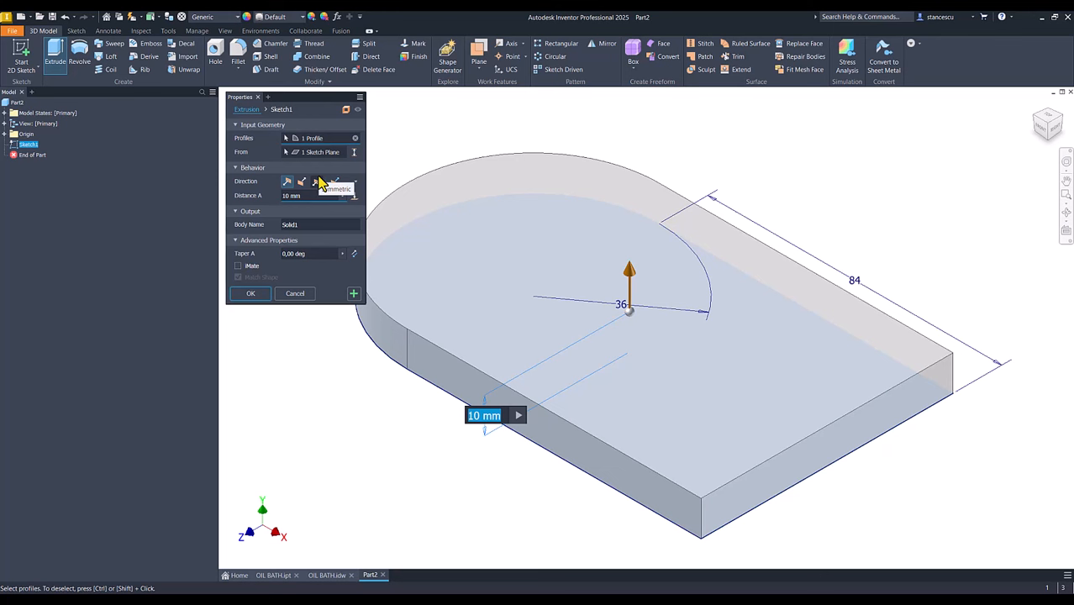
pyautogui.write('45')
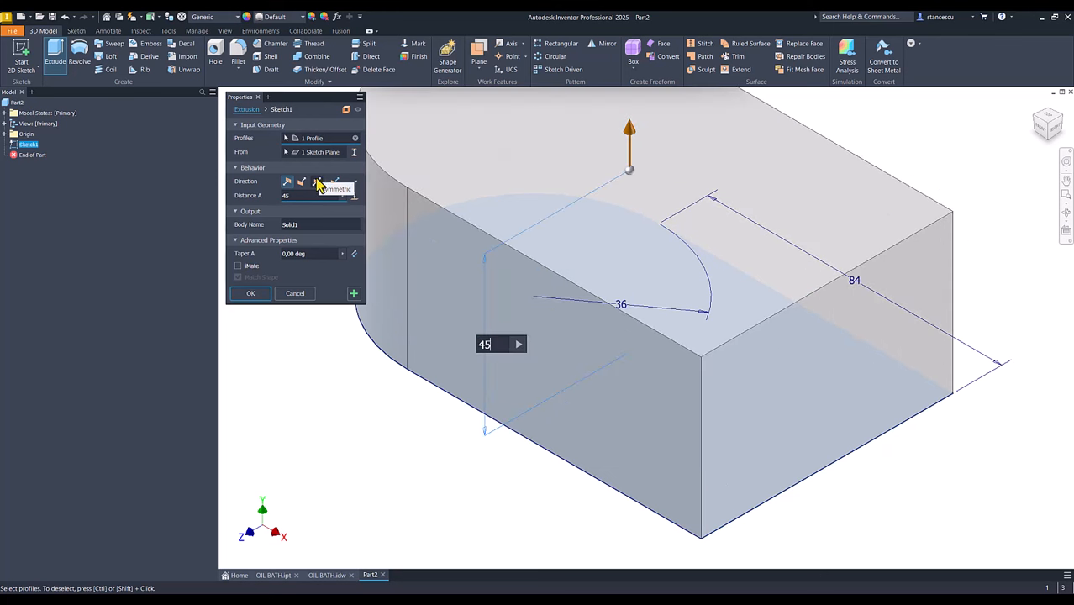
pyautogui.click(256, 294)
pyautogui.press('F6')
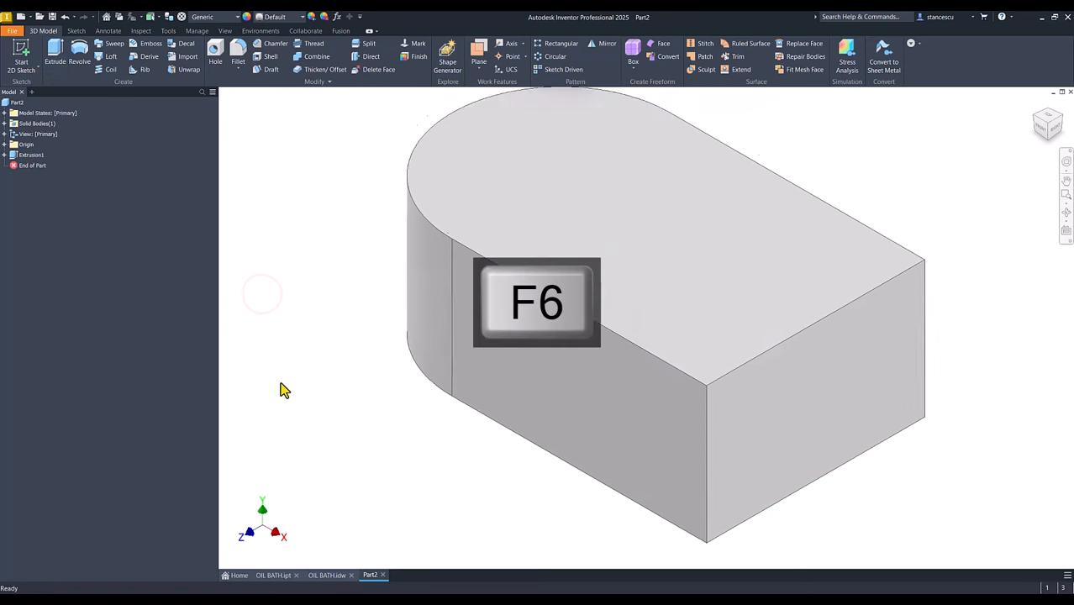
# Check the OIL BATH.idw drawing and fillet the top edge of the body's flat end with a 30 mm radius
pyautogui.click(326, 575)
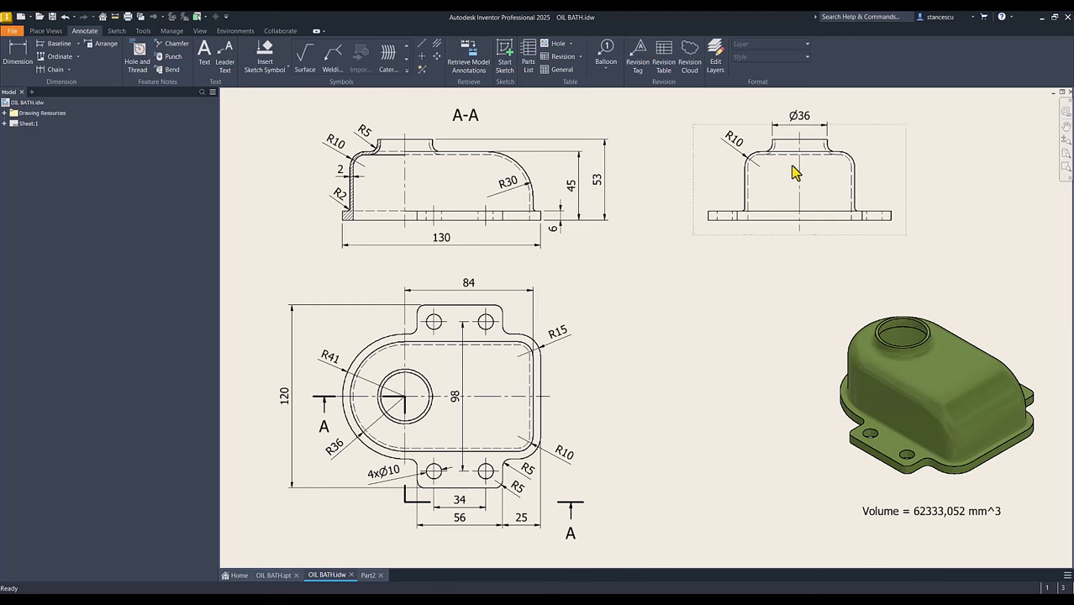
pyautogui.click(368, 575)
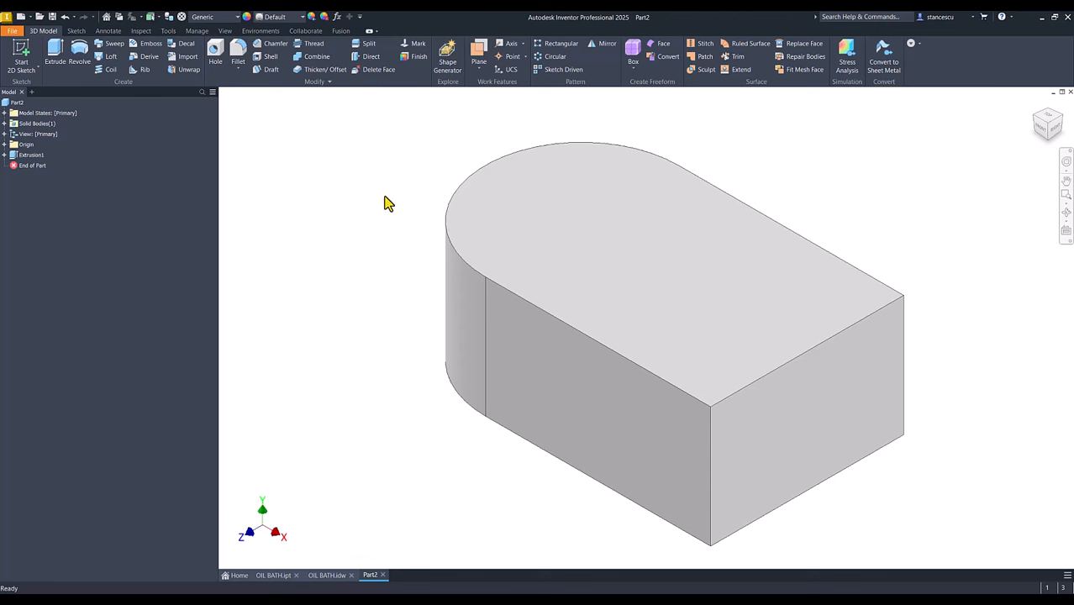
pyautogui.click(849, 331)
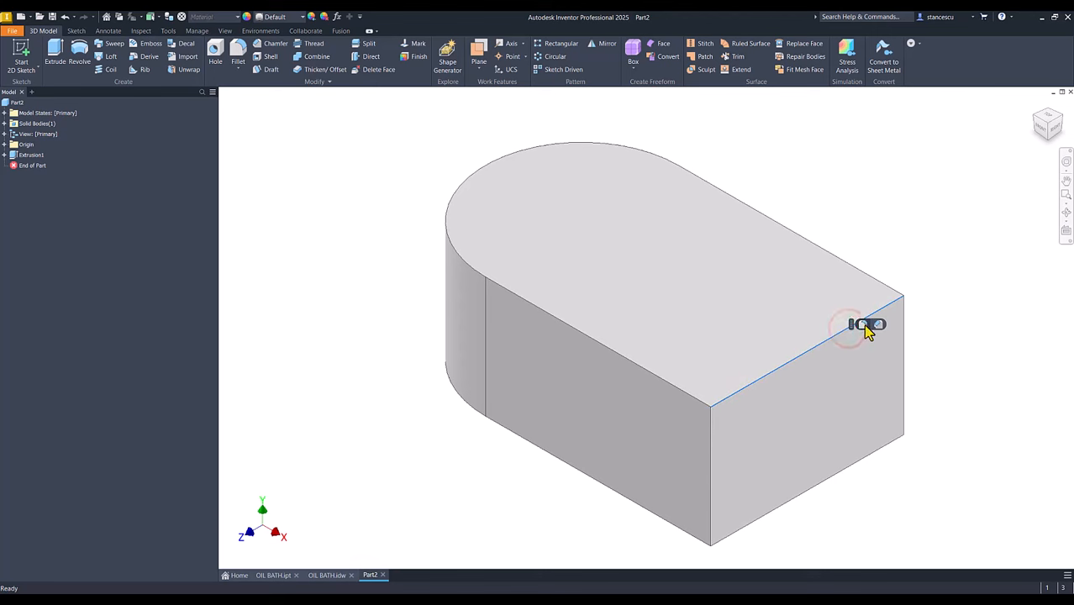
pyautogui.click(865, 324)
pyautogui.write('30')
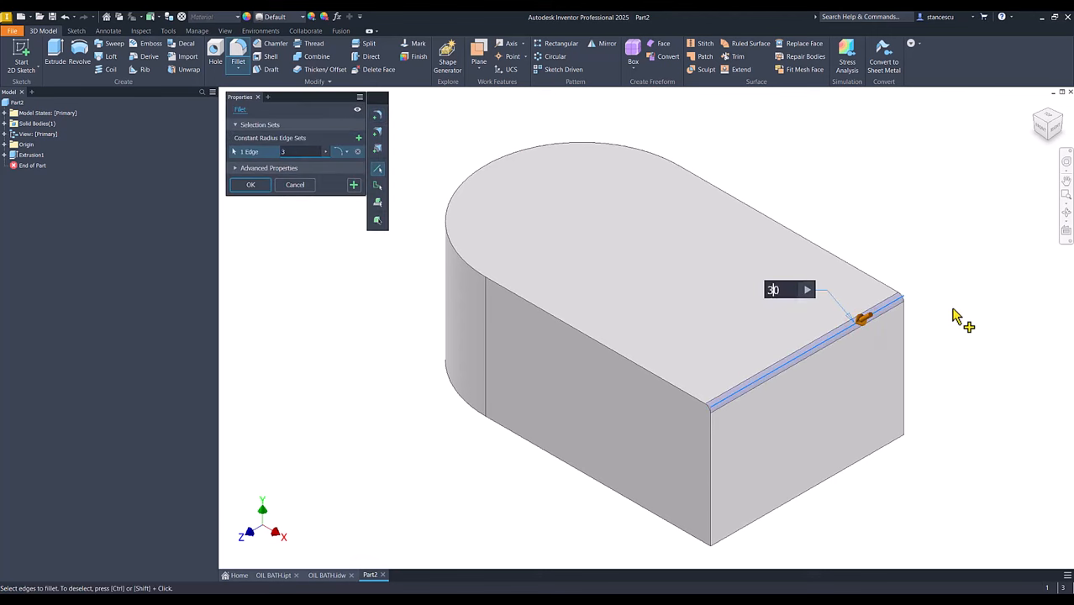
pyautogui.click(352, 186)
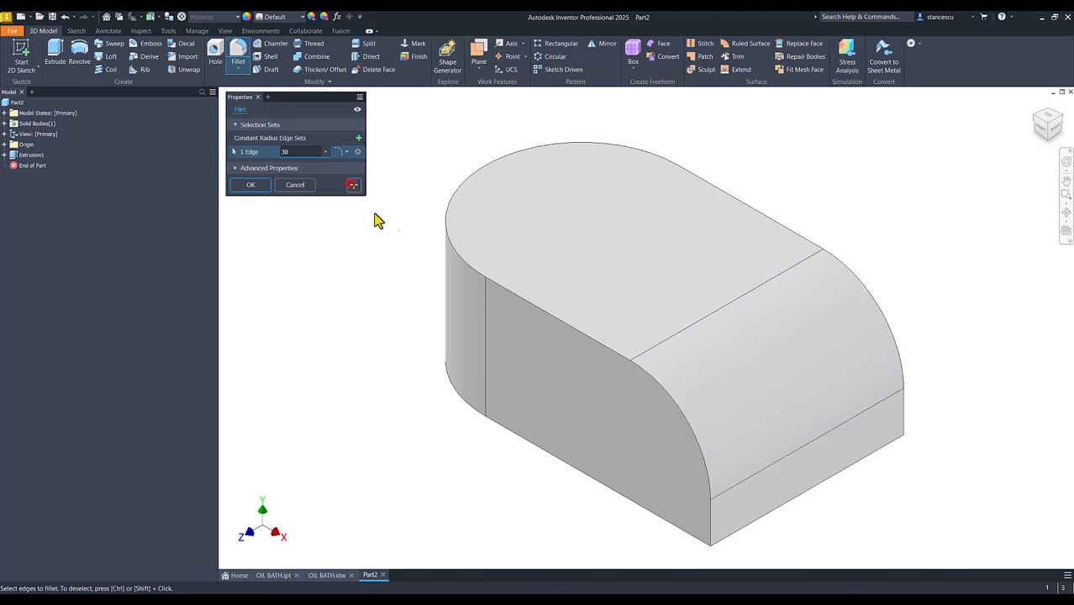
# Fillet the body's continuous outer edge chain, from the top rim down the flat end's vertical corners, with a 10 mm radius
pyautogui.click(462, 267)
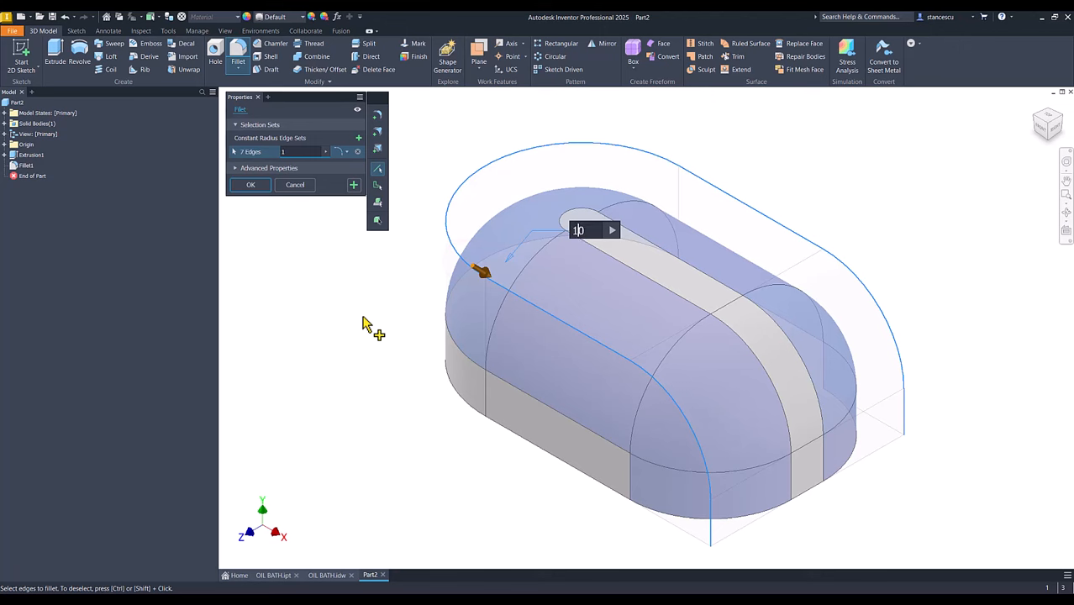
pyautogui.click(242, 189)
# Check the boss height in the OIL BATH.idw drawing and start a sketch on Part2's XZ plane with the graphics sliced
pyautogui.click(336, 578)
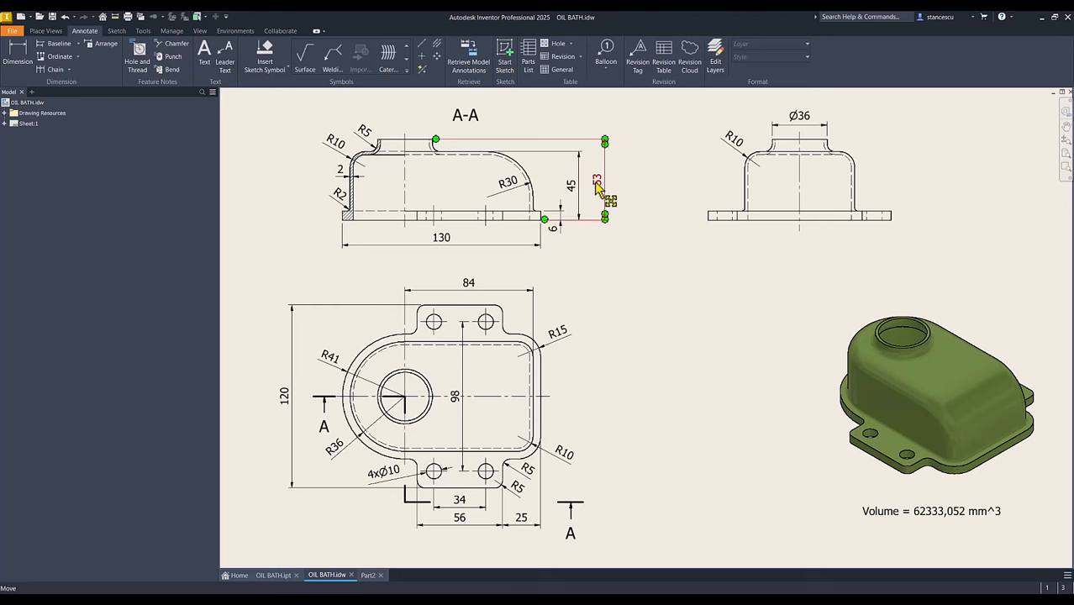
pyautogui.moveTo(599, 188); pyautogui.dragTo(573, 190)
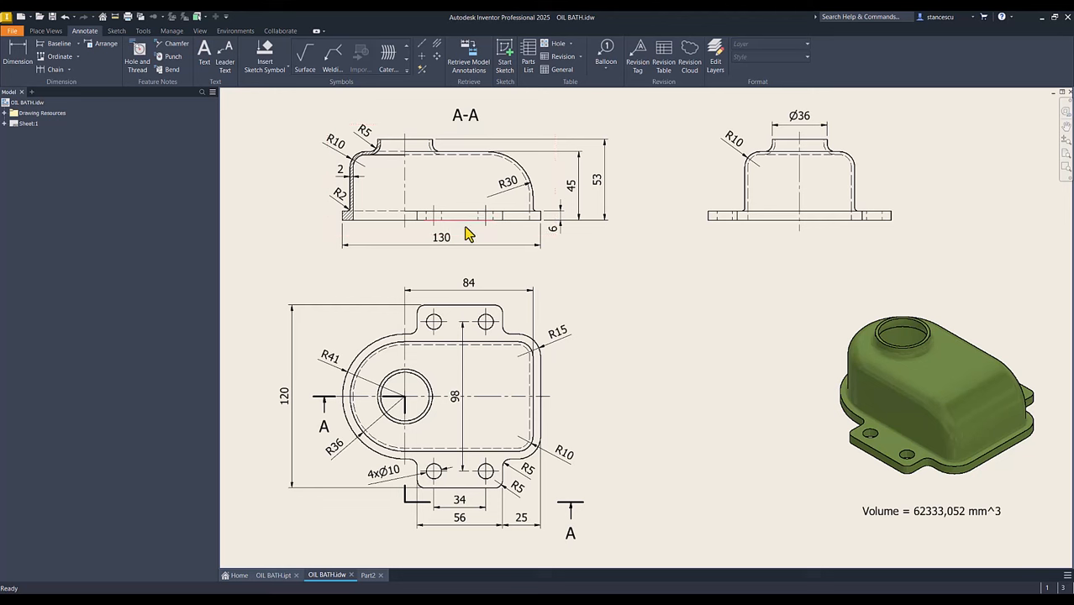
pyautogui.moveTo(599, 185); pyautogui.dragTo(601, 187)
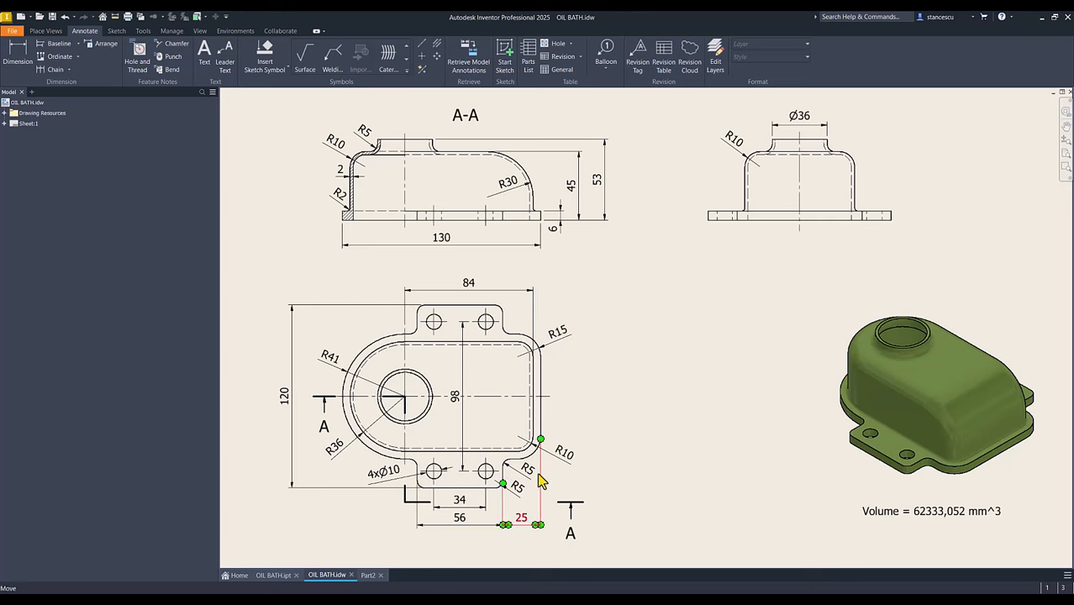
pyautogui.click(368, 574)
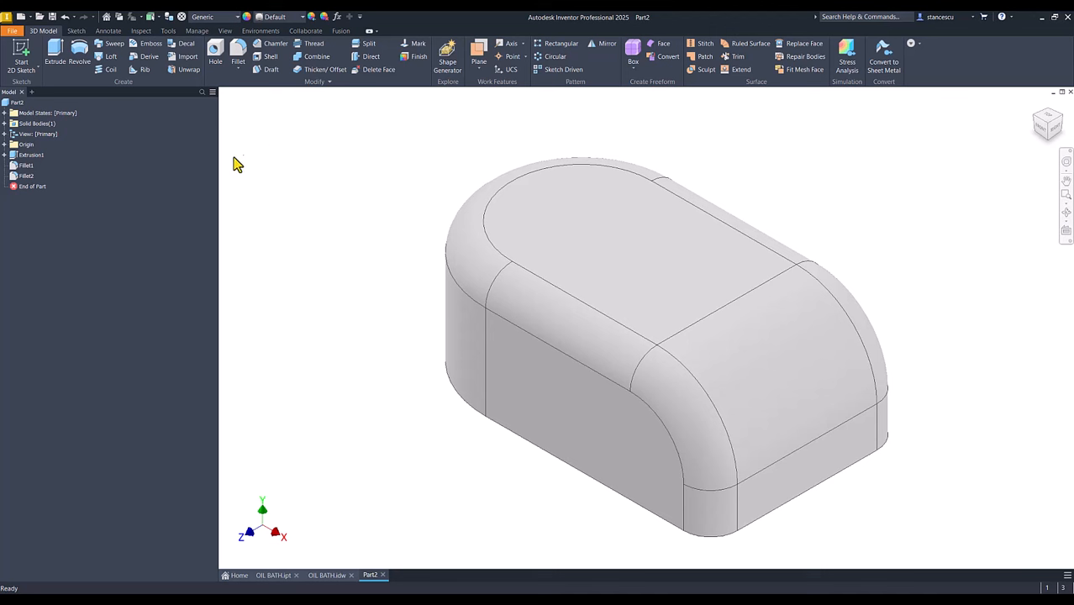
pyautogui.click(5, 144)
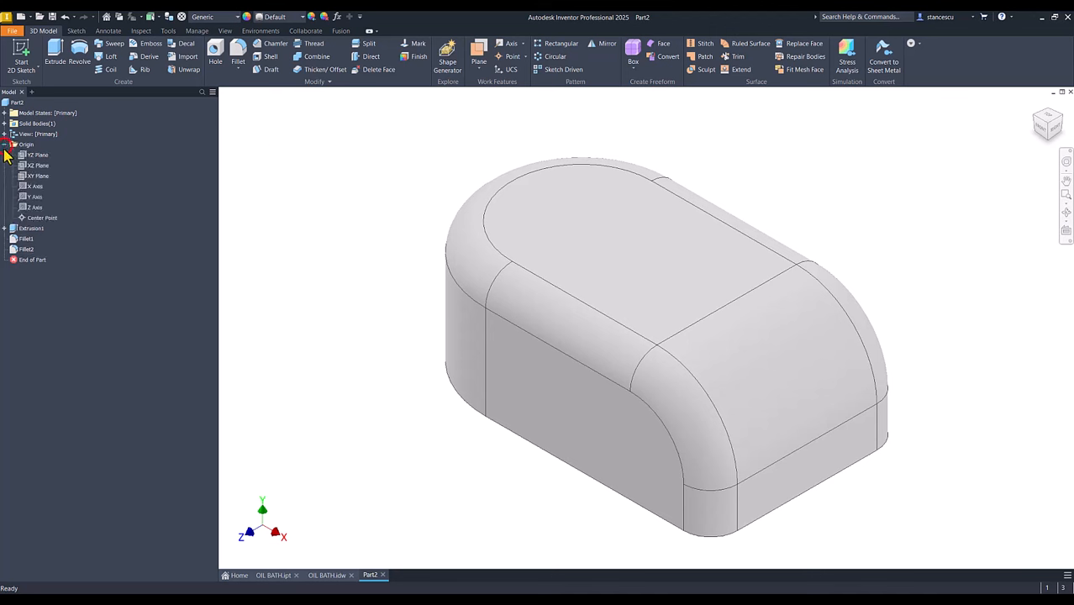
pyautogui.click(28, 166)
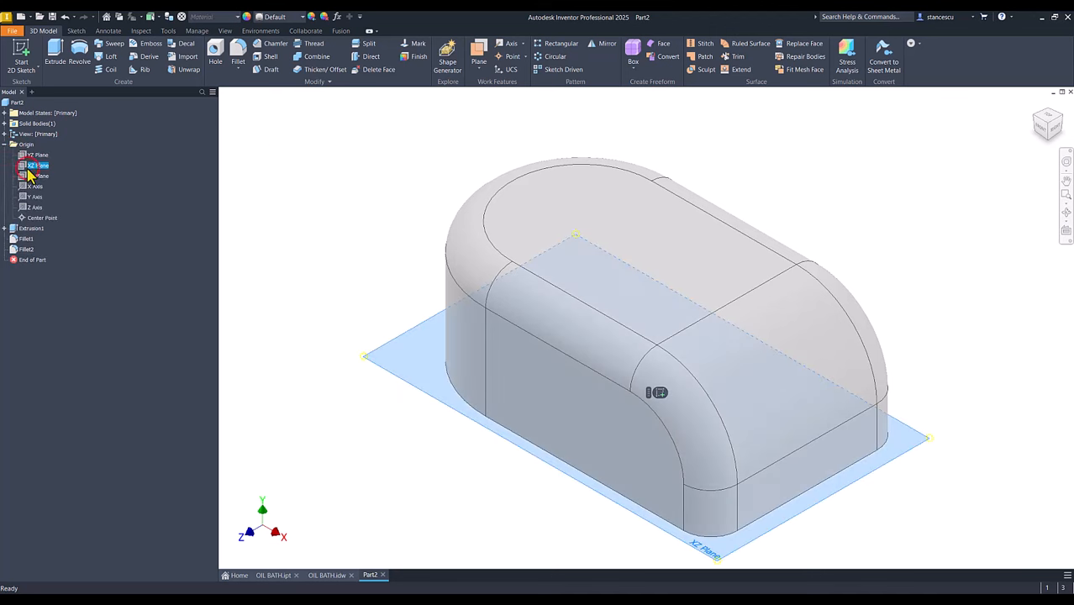
pyautogui.click(658, 393)
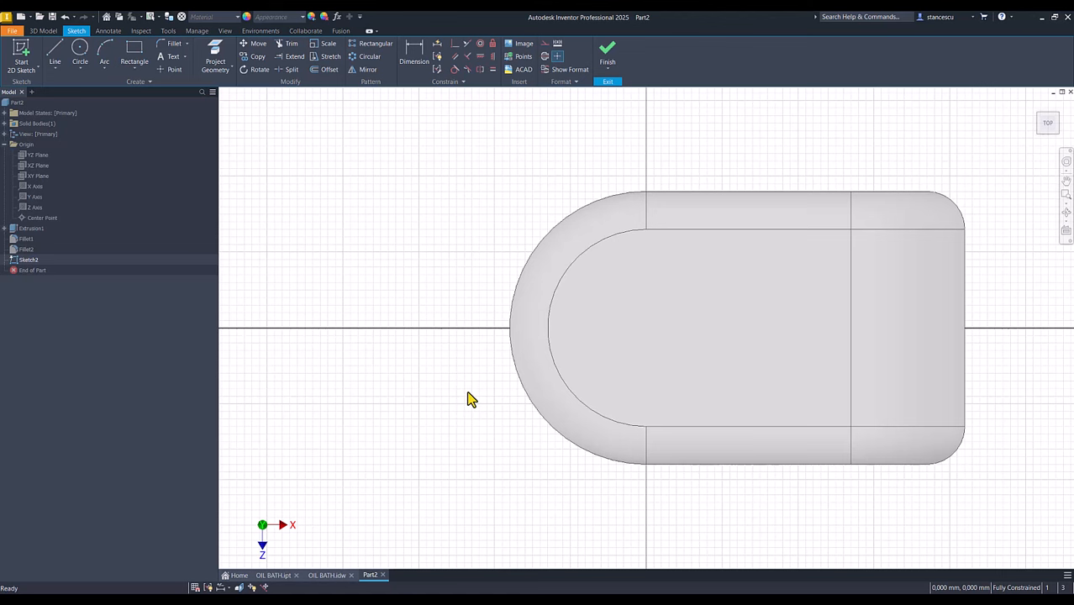
pyautogui.press('F7')
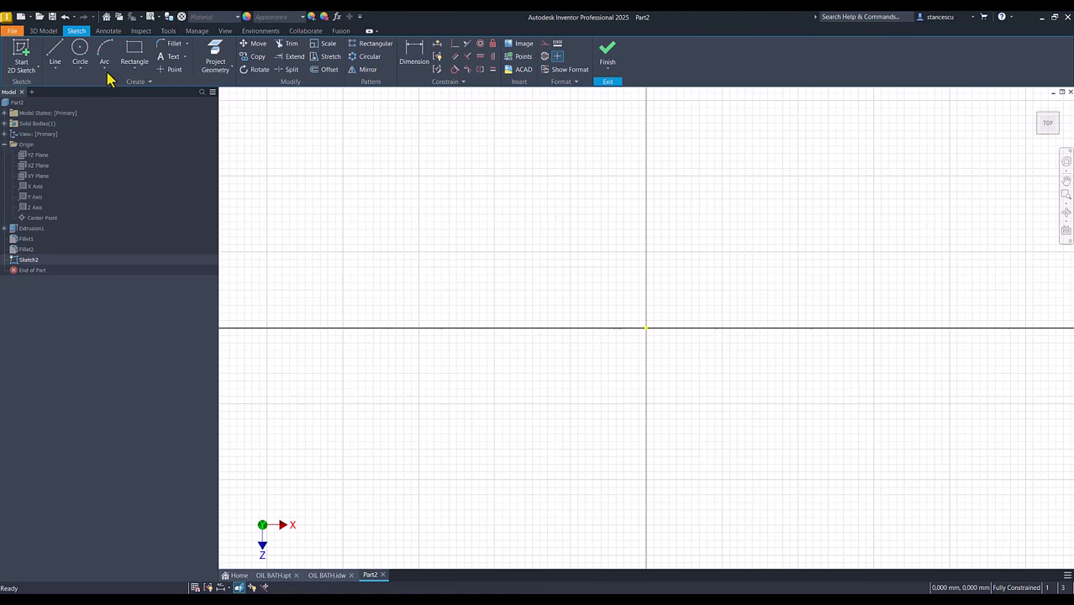
# Draw a 36 mm diameter circle centred on the origin and finish the sketch
pyautogui.click(80, 52)
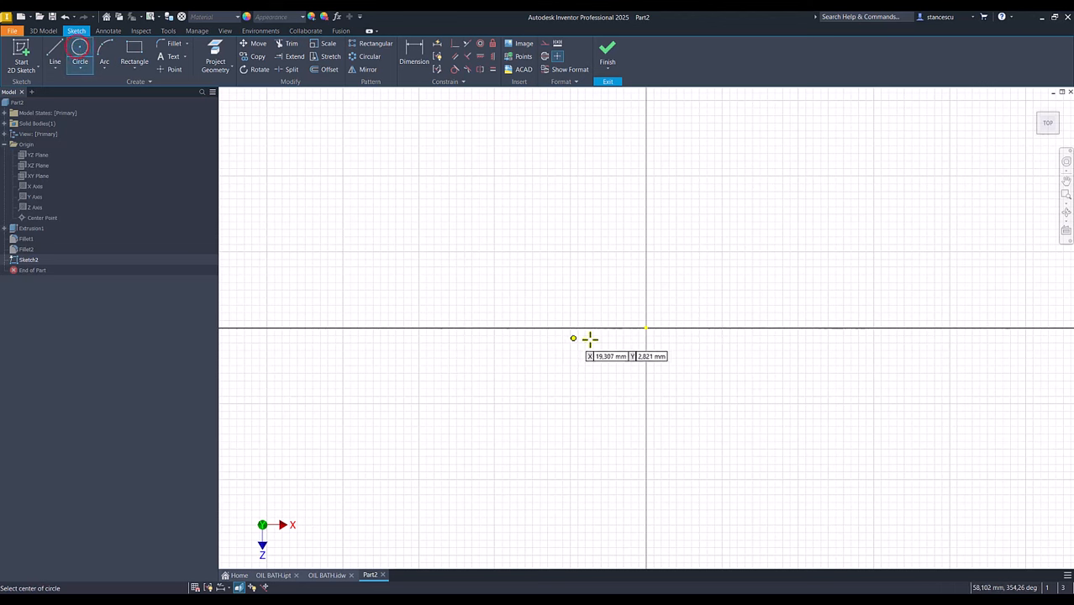
pyautogui.click(646, 328)
pyautogui.rightClick(756, 274)
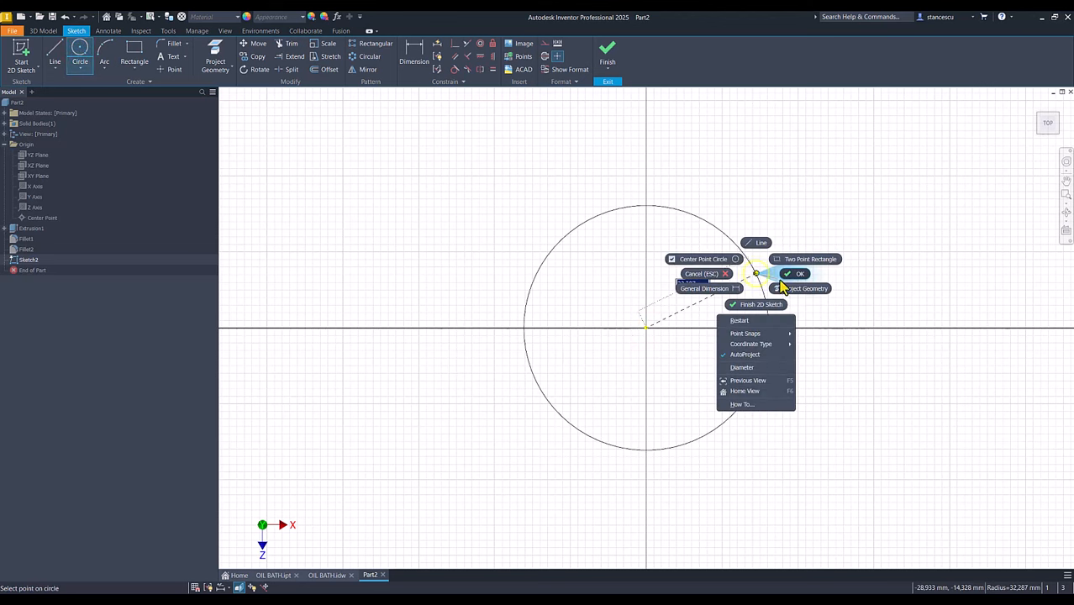
pyautogui.click(743, 368)
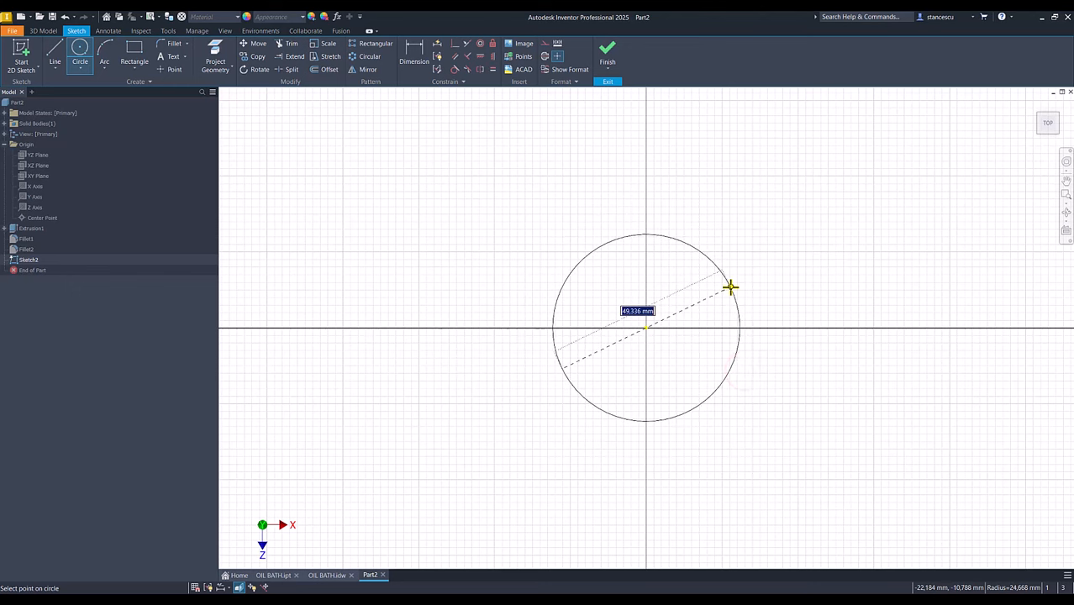
pyautogui.write('36')
pyautogui.press('Return')
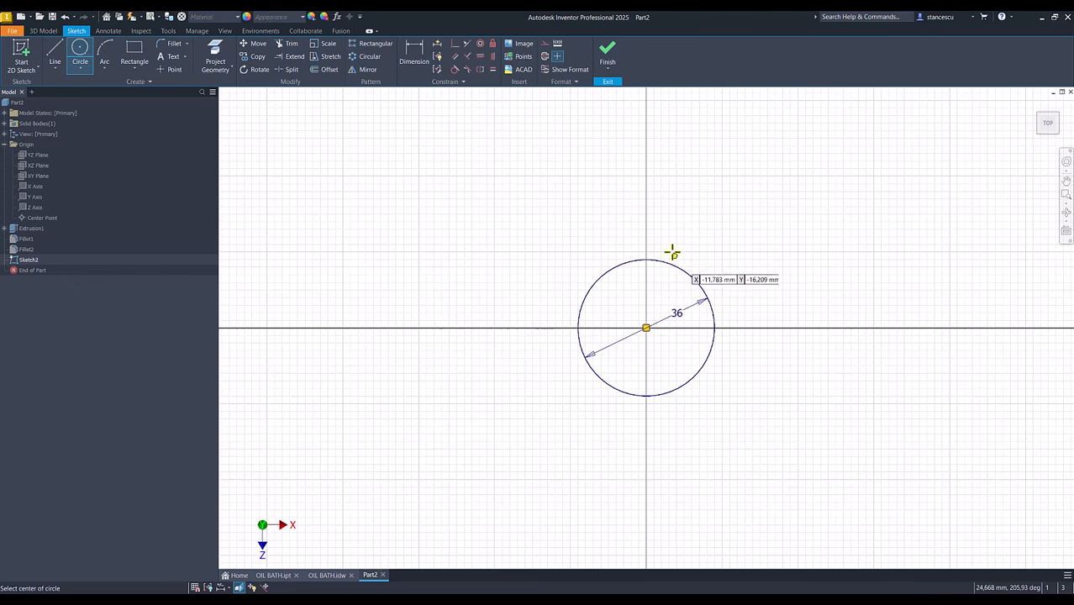
pyautogui.click(606, 55)
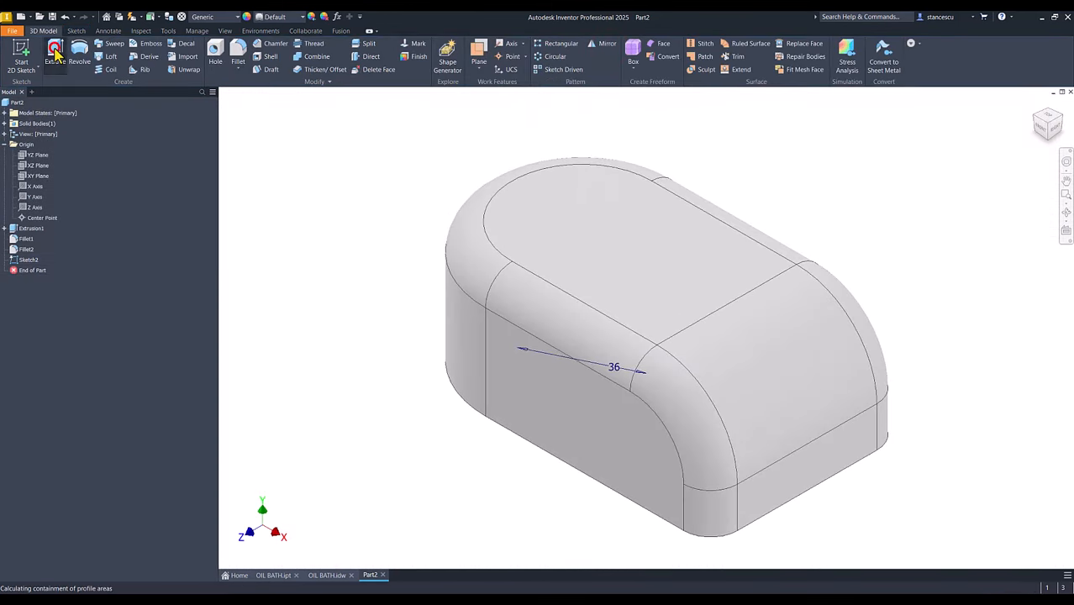
# Extrude the circle upward by 53 mm, joined to the body, to form the round boss
pyautogui.click(54, 53)
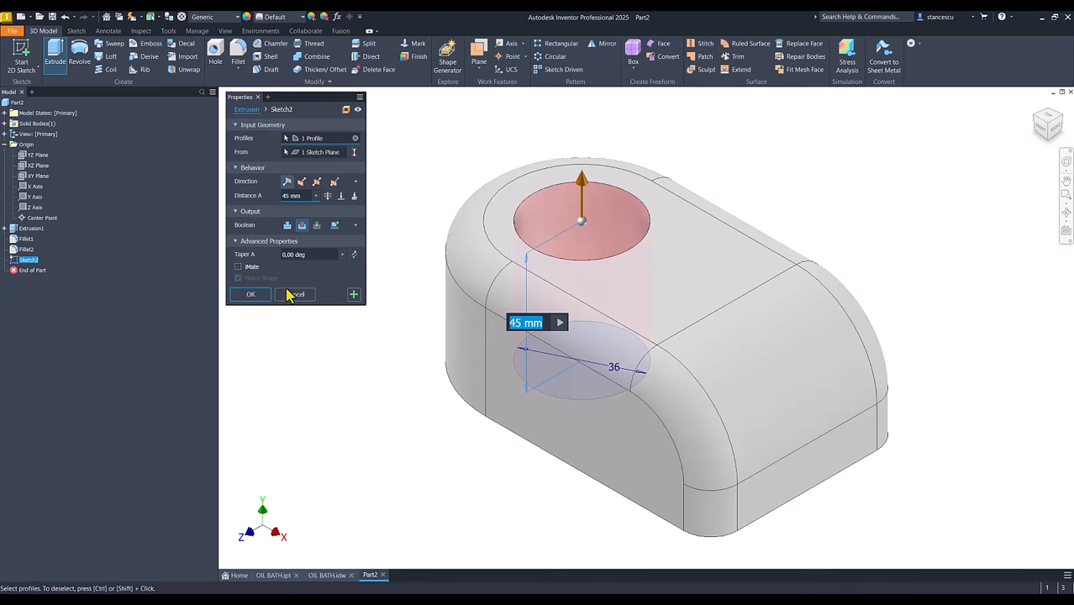
pyautogui.click(286, 225)
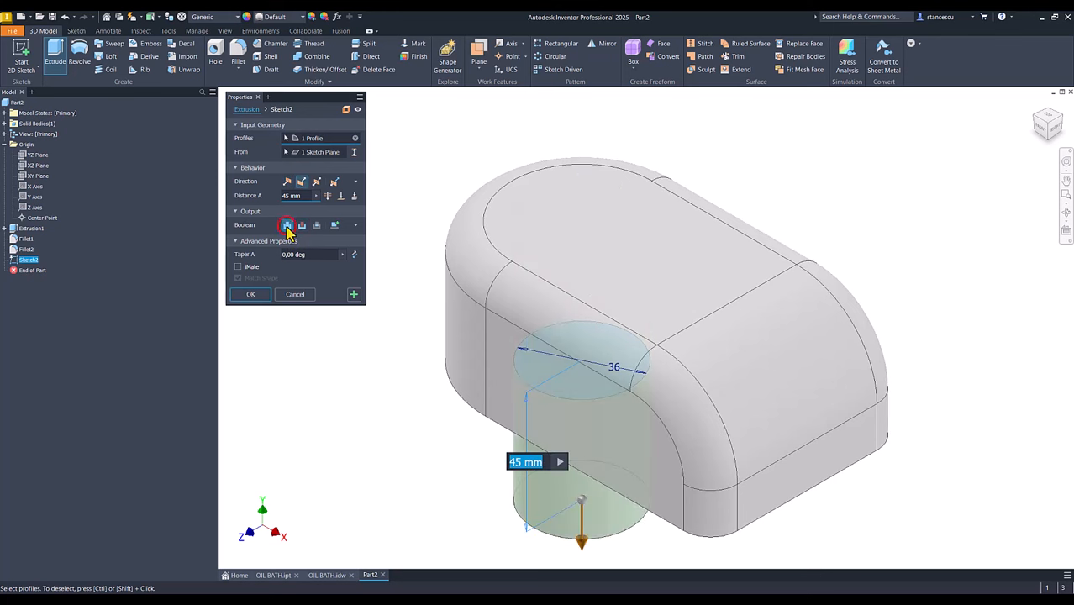
pyautogui.click(286, 181)
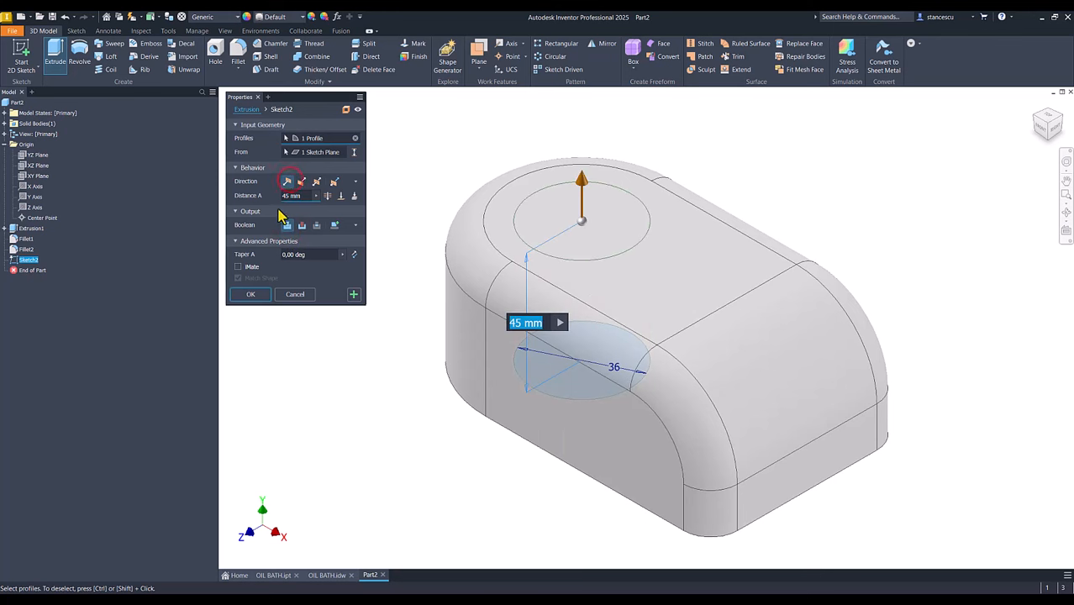
pyautogui.click(303, 195)
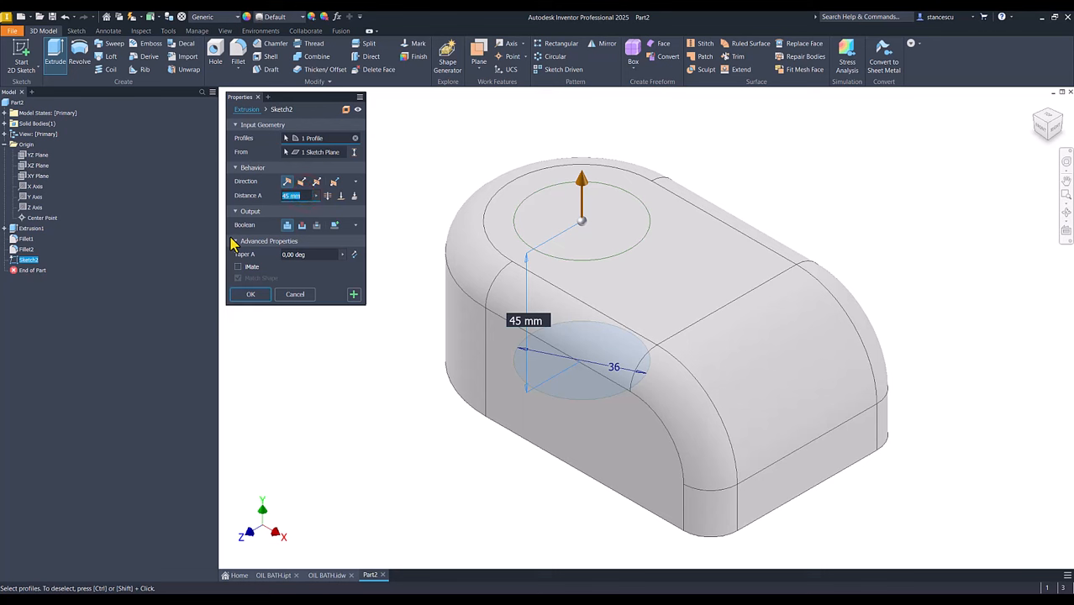
pyautogui.write('53')
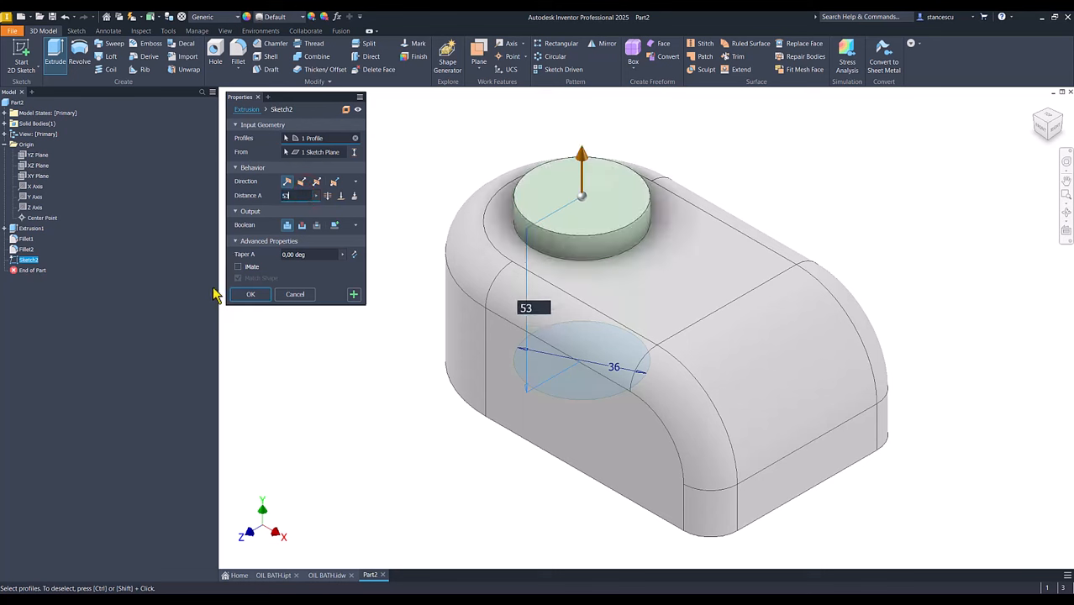
pyautogui.click(252, 294)
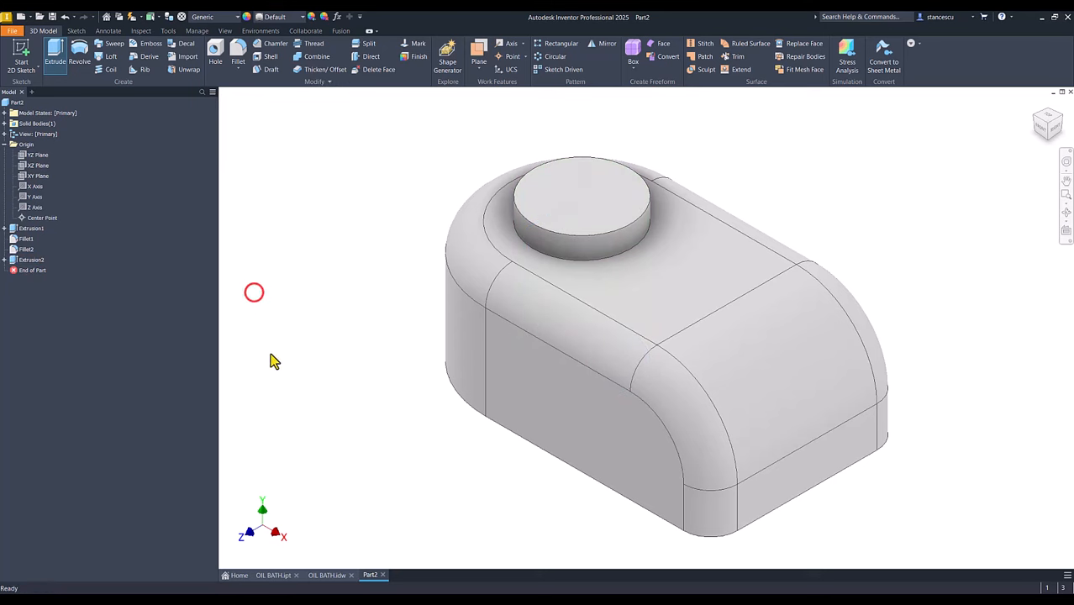
# Check the OIL BATH.idw drawing and fillet the edge where the boss meets the body with a 5 mm radius
pyautogui.click(338, 575)
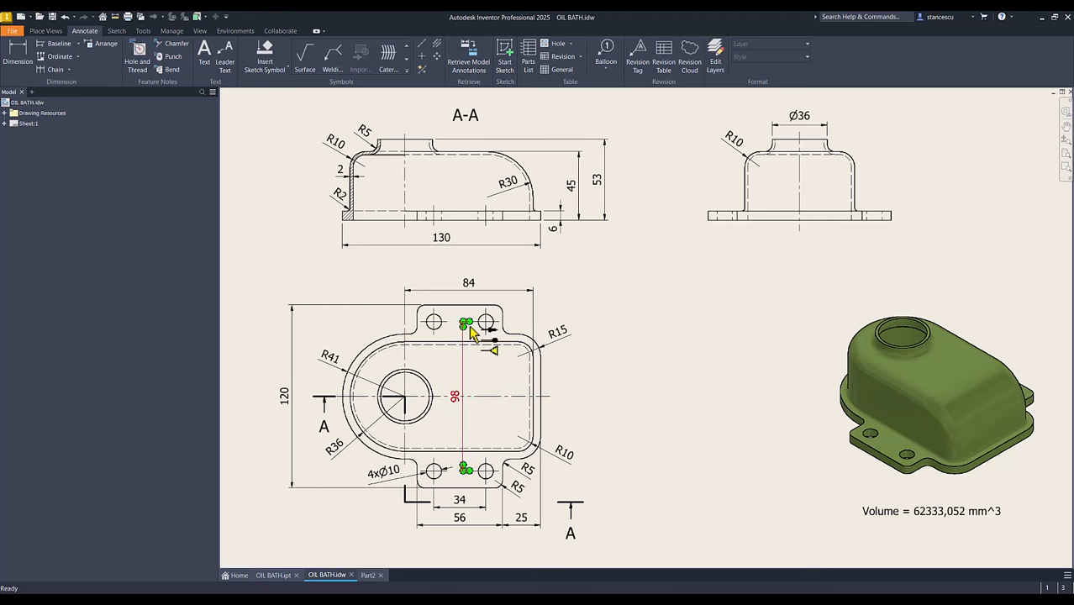
pyautogui.click(368, 576)
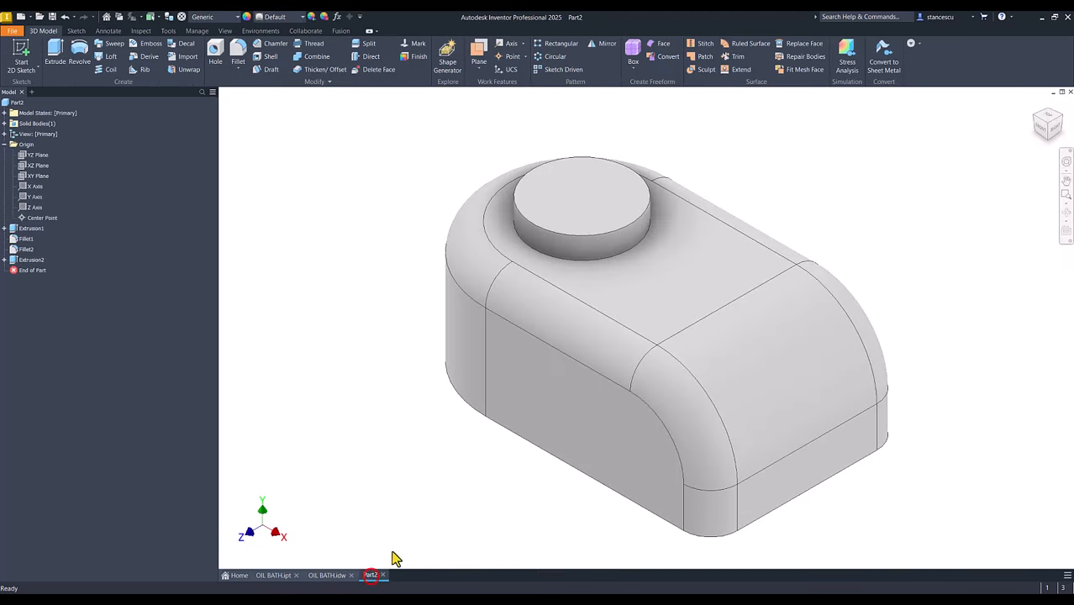
pyautogui.click(594, 261)
pyautogui.click(607, 258)
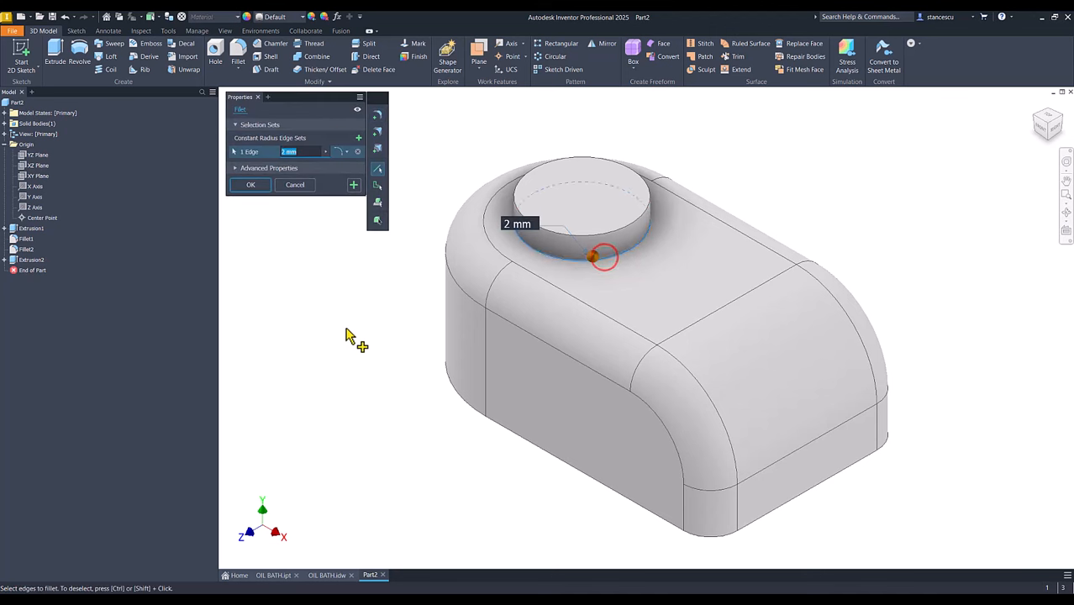
pyautogui.press('Return')
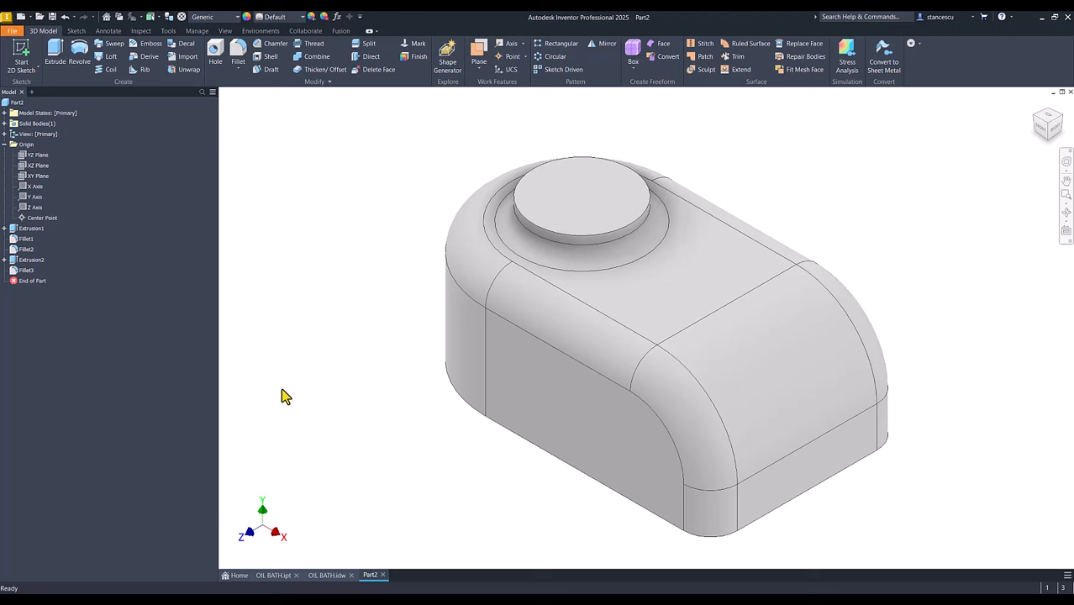
# Start a Shell of the body and set its thickness to 2 mm according to the section view in the OIL BATH.idw drawing
pyautogui.press('F6')
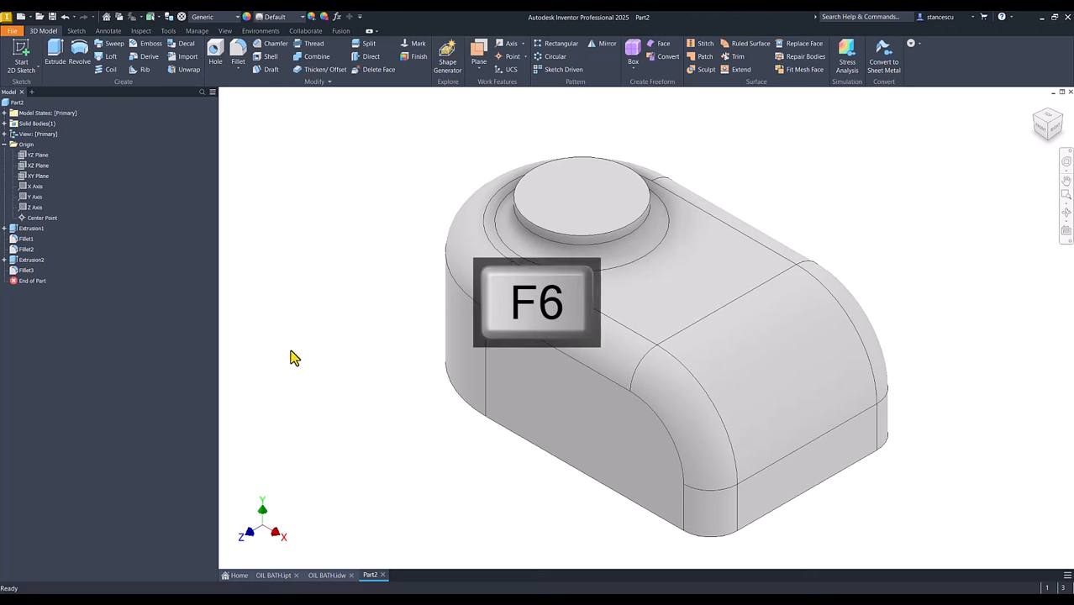
pyautogui.click(270, 59)
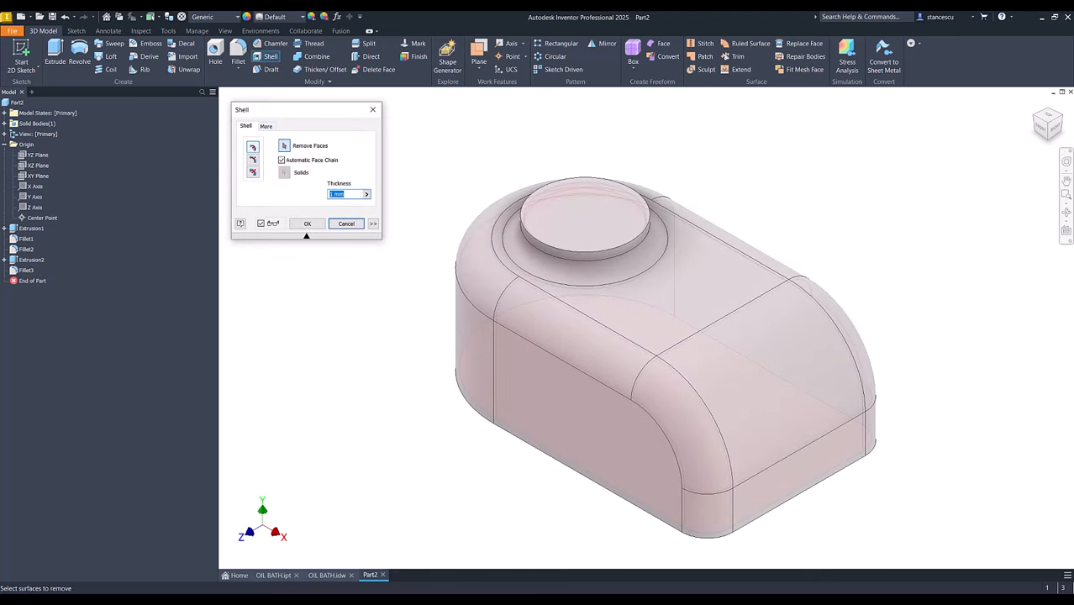
pyautogui.click(327, 576)
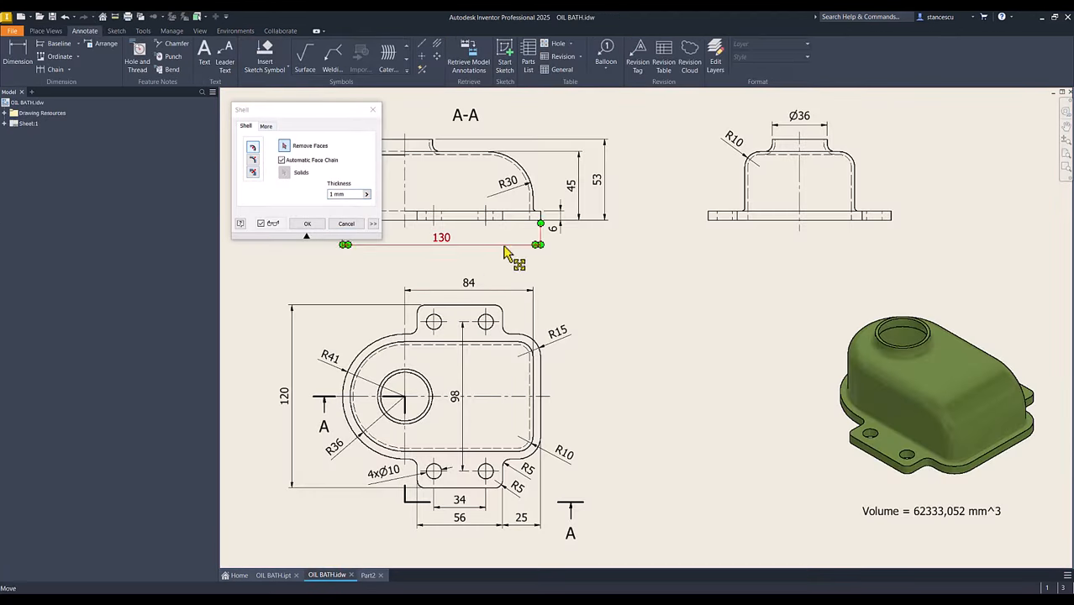
pyautogui.moveTo(568, 273); pyautogui.dragTo(719, 292, button='middle')
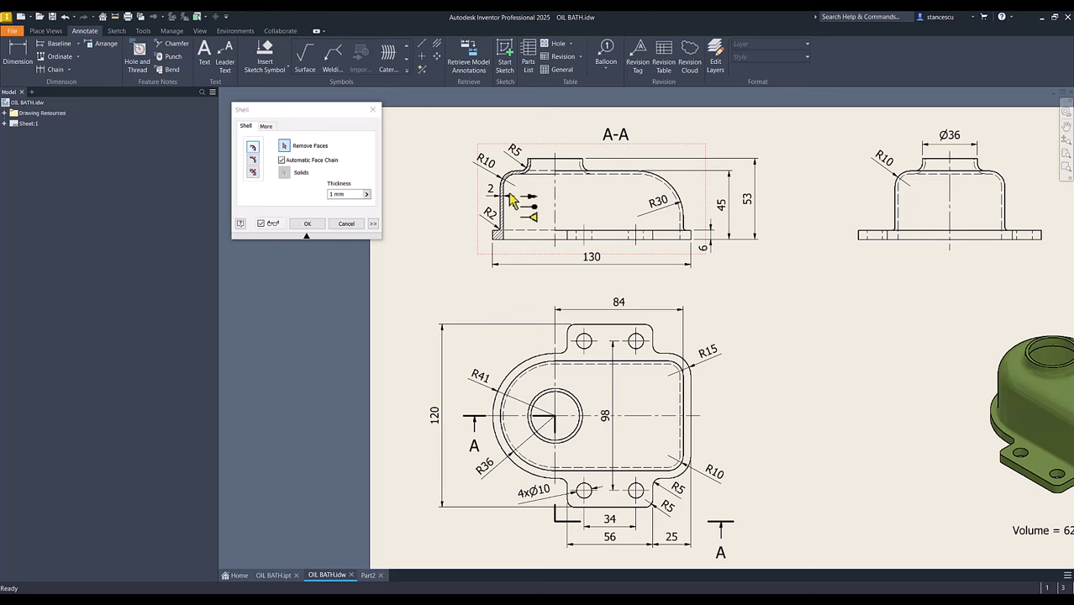
pyautogui.scroll(3, 497, 196)
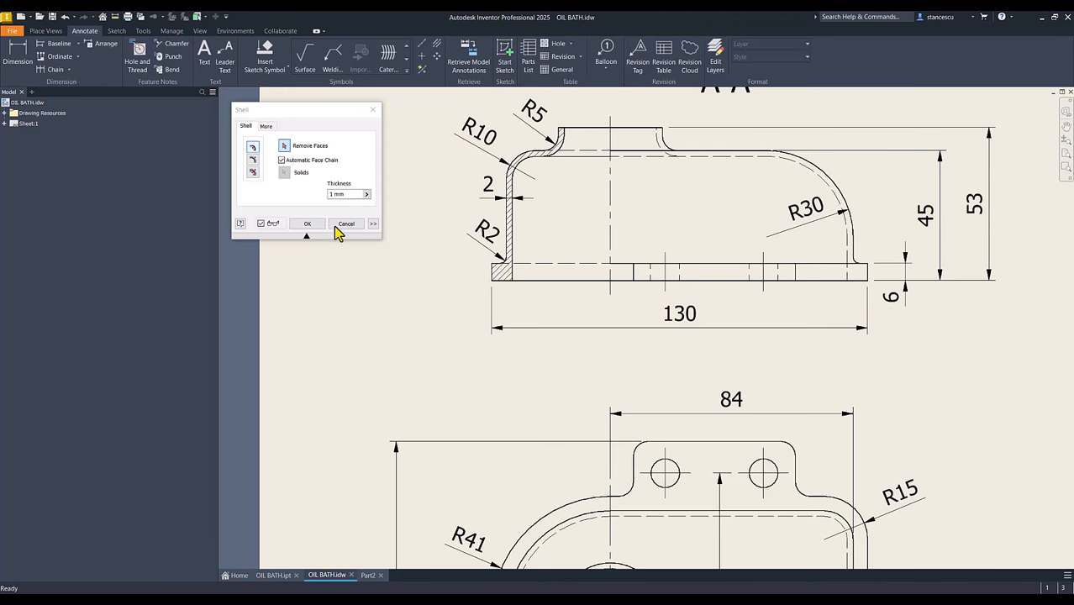
pyautogui.click(348, 195)
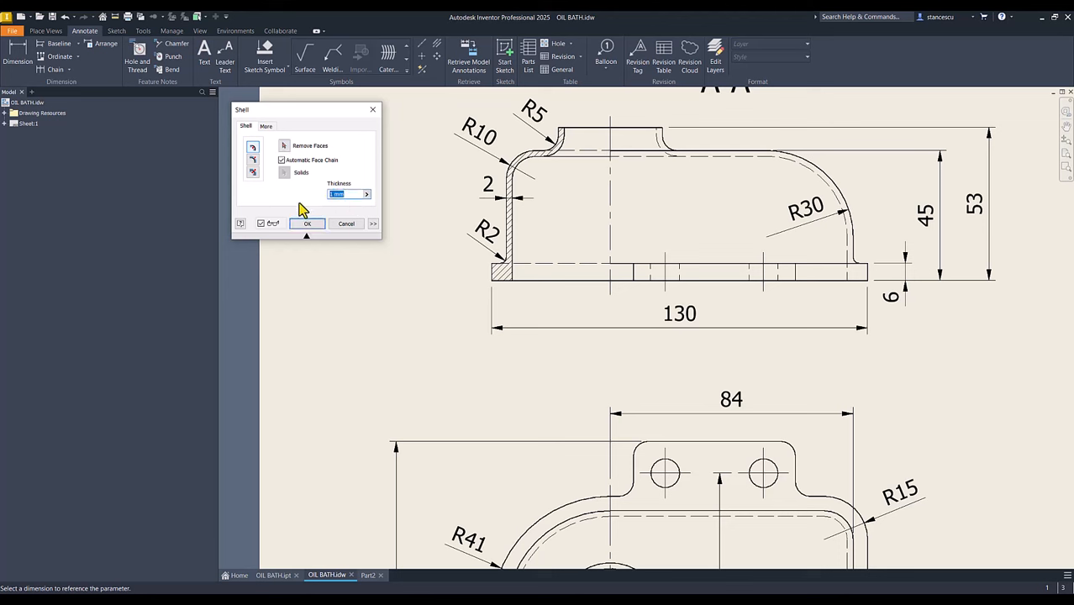
pyautogui.click(368, 575)
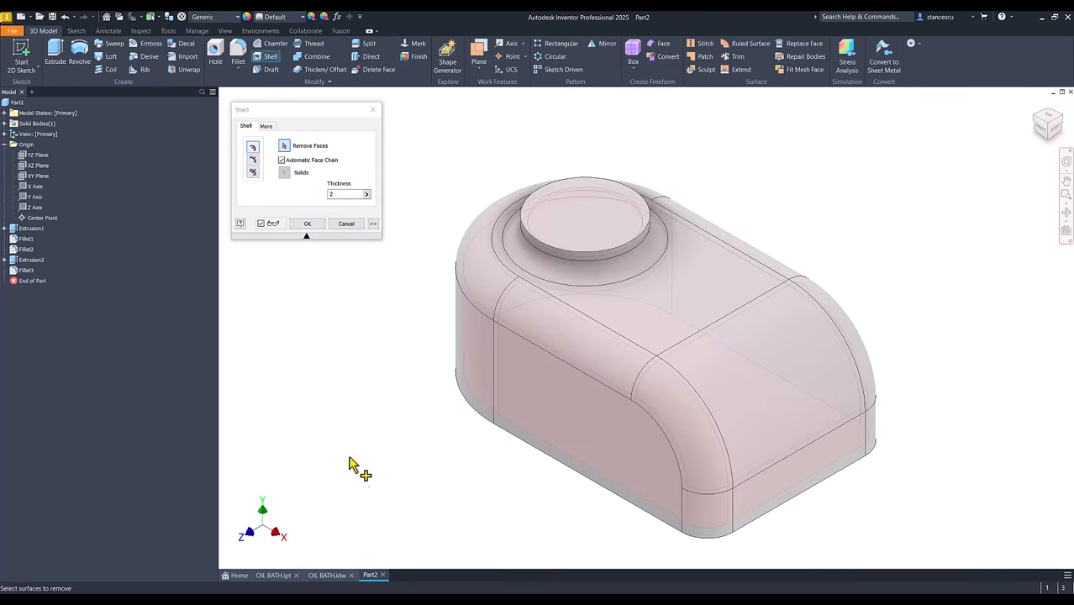
# Remove the boss's top face and the body's bottom face in the Shell, and complete it with a 2 mm wall
pyautogui.click(587, 219)
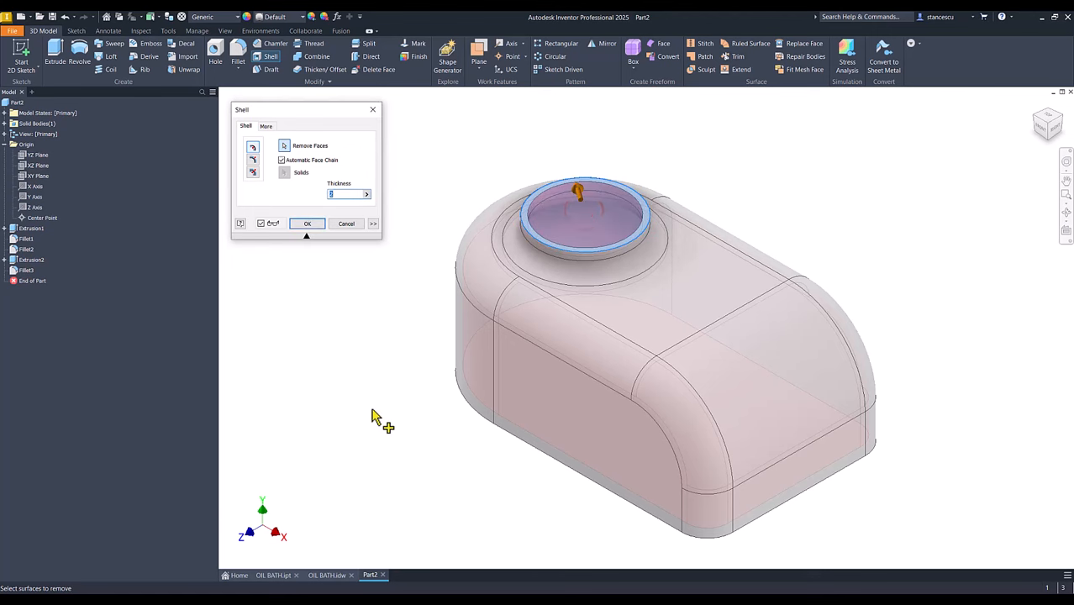
pyautogui.keyDown('shift'); pyautogui.moveTo(372, 410); pyautogui.dragTo(593, 432, button='middle'); pyautogui.keyUp('shift')
pyautogui.click(607, 385)
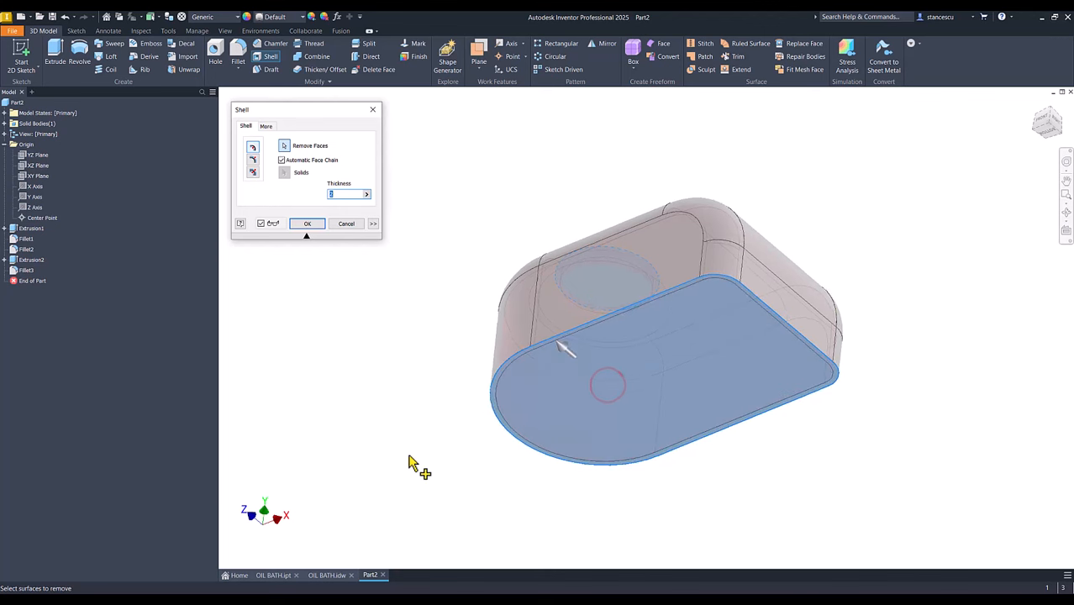
pyautogui.keyDown('shift'); pyautogui.moveTo(409, 456); pyautogui.dragTo(409, 457, button='middle'); pyautogui.keyUp('shift')
pyautogui.press('F6')
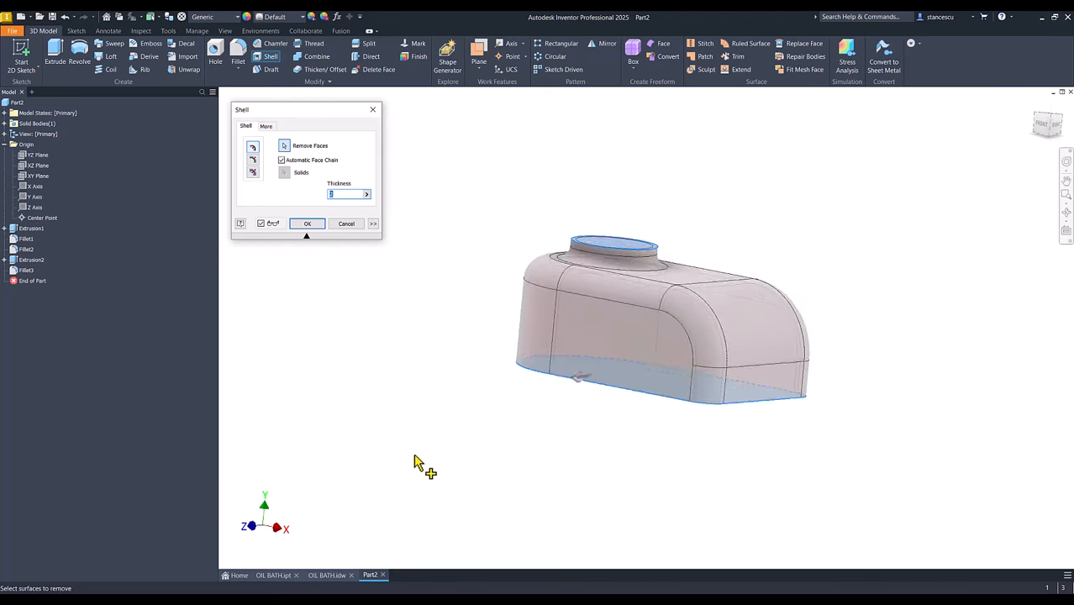
pyautogui.keyDown('shift'); pyautogui.moveTo(765, 459); pyautogui.dragTo(536, 376, button='middle'); pyautogui.keyUp('shift')
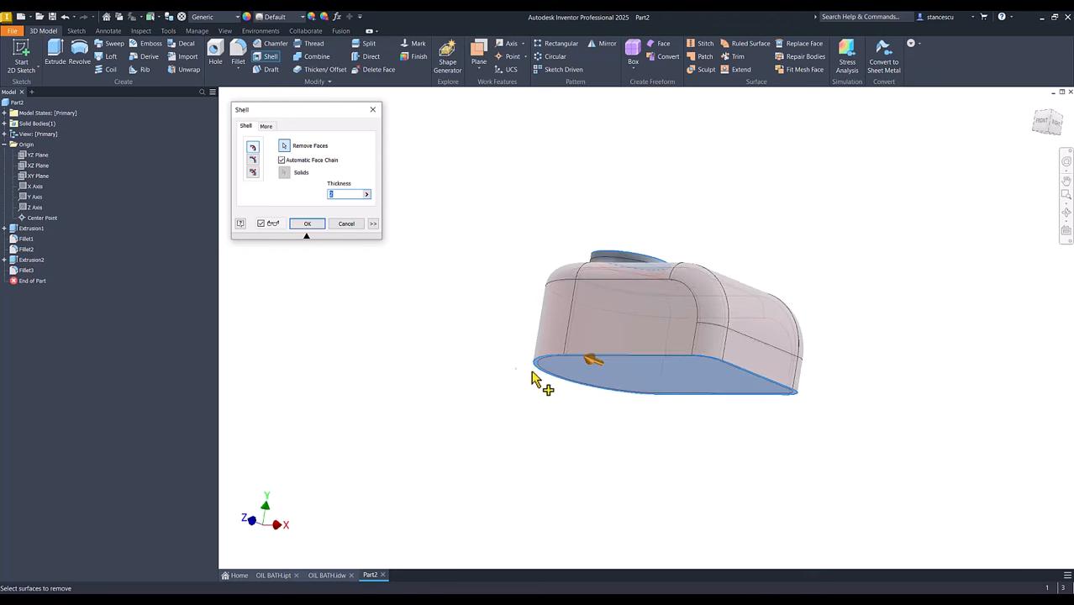
pyautogui.press('F6')
pyautogui.click(612, 249)
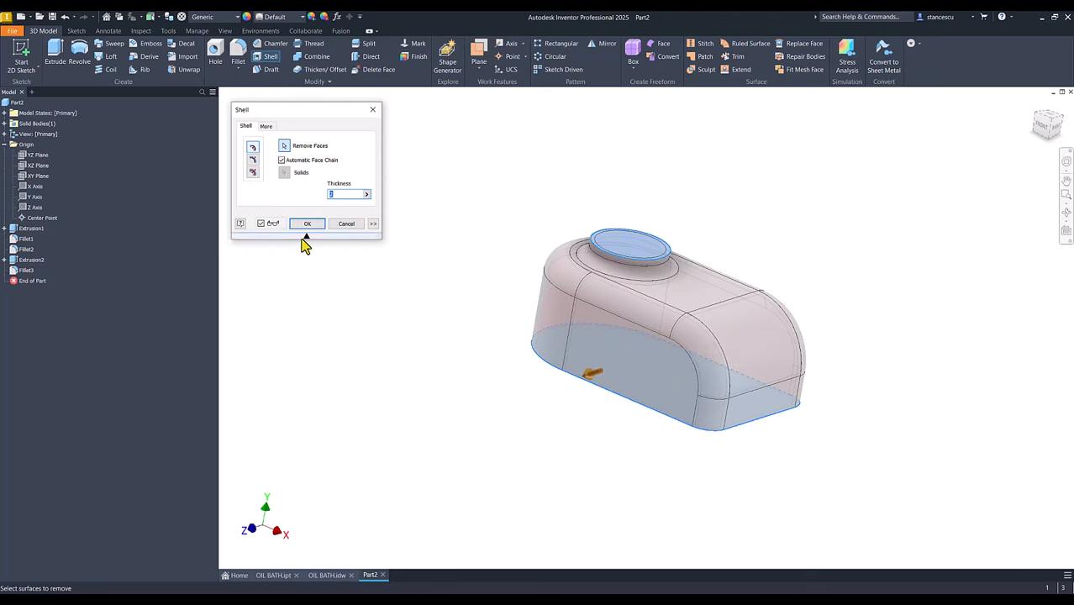
pyautogui.click(311, 223)
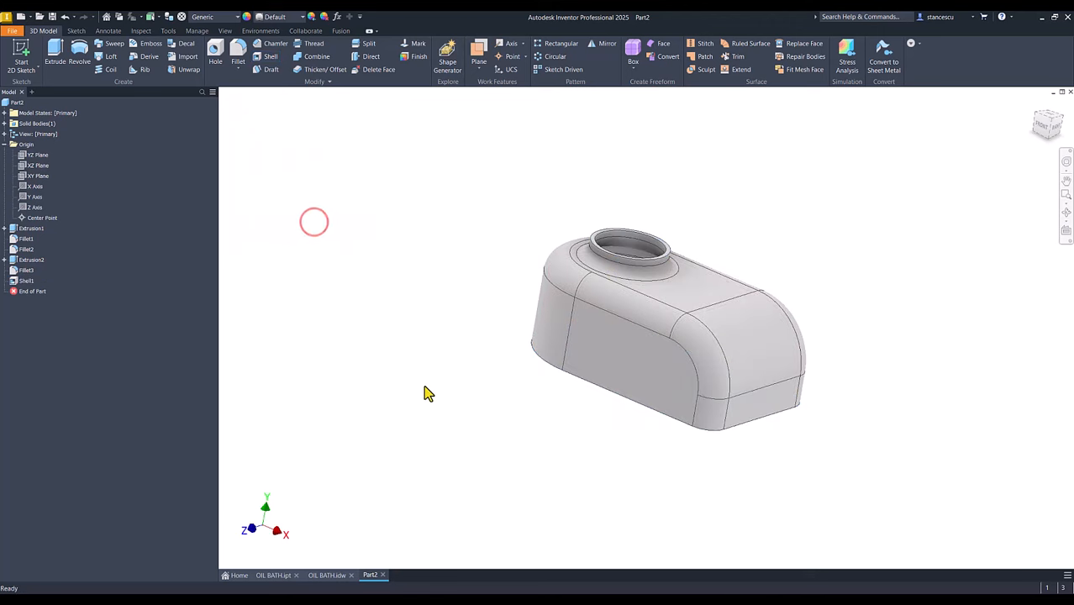
pyautogui.press('F5')
pyautogui.press('F6')
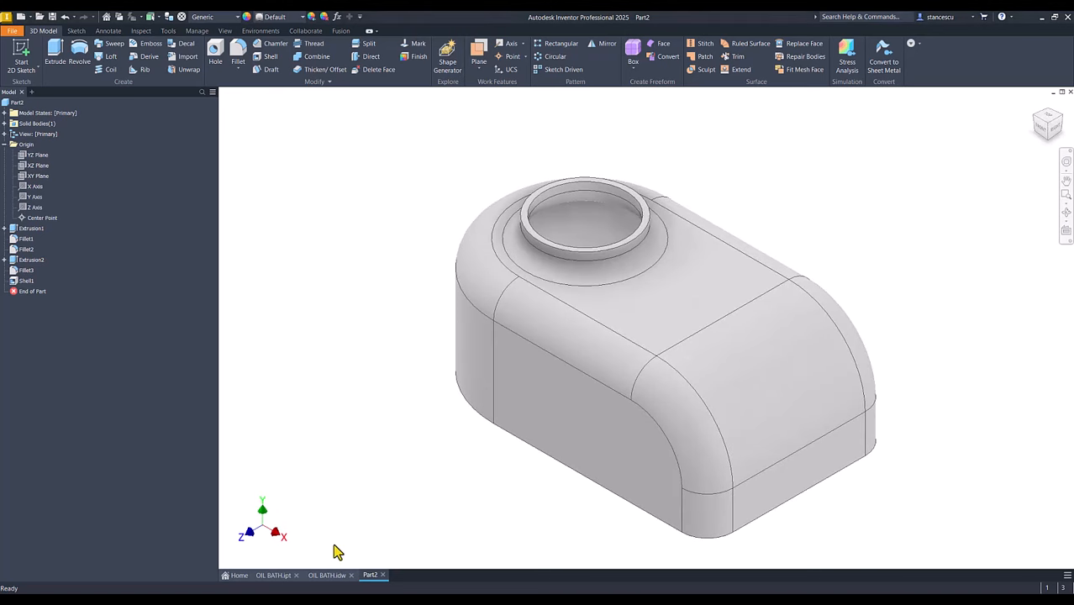
# Review the flange dimensions in the OIL BATH.idw drawing and start a sketch on the shell's bottom rim face in Part2
pyautogui.click(333, 575)
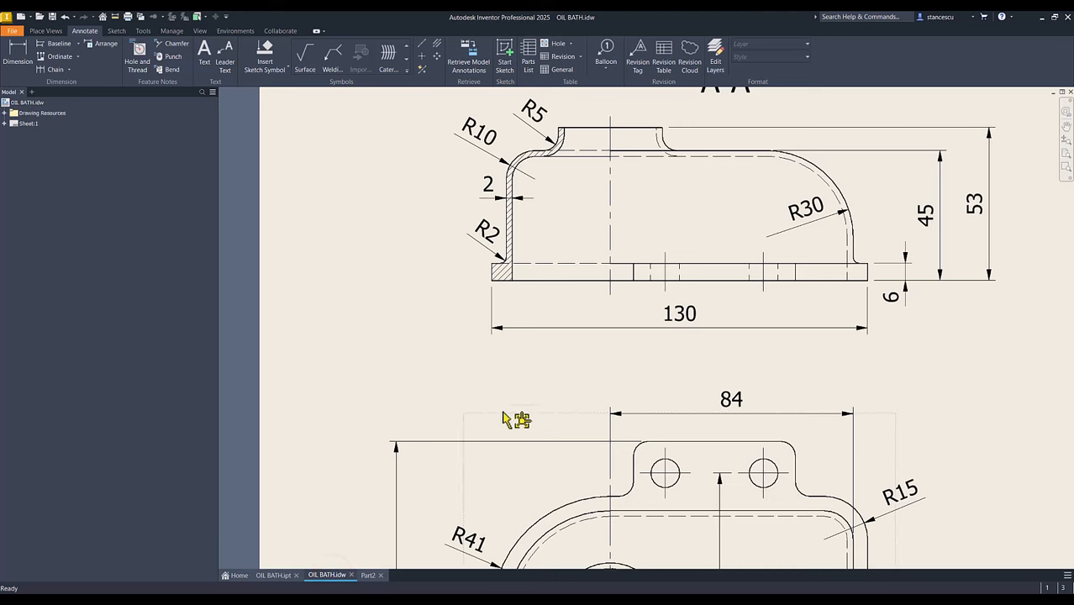
pyautogui.middleClick(439, 362)
pyautogui.middleClick(440, 363)
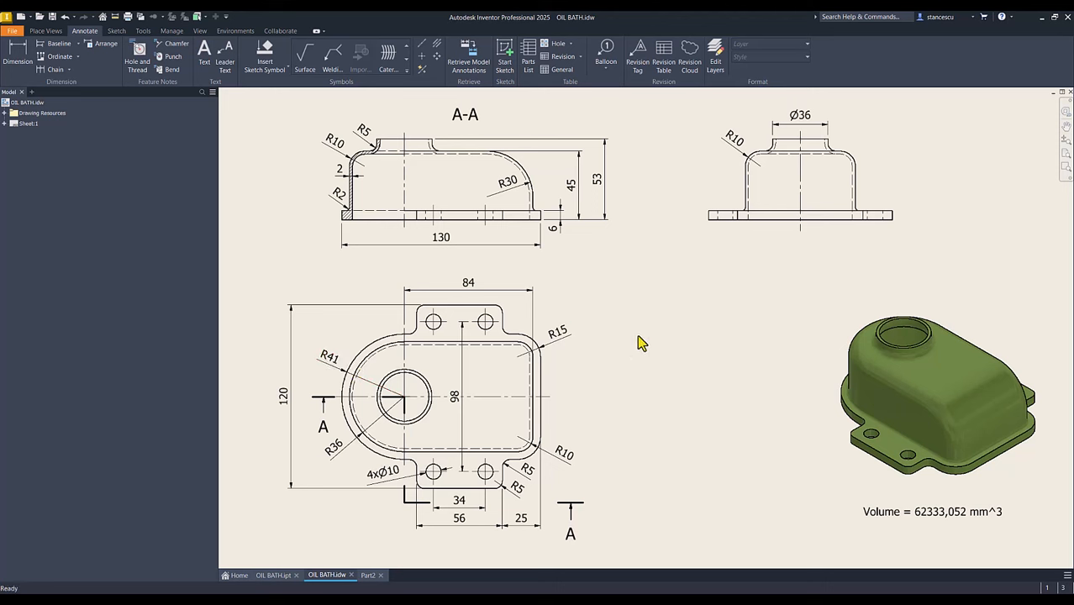
pyautogui.click(370, 575)
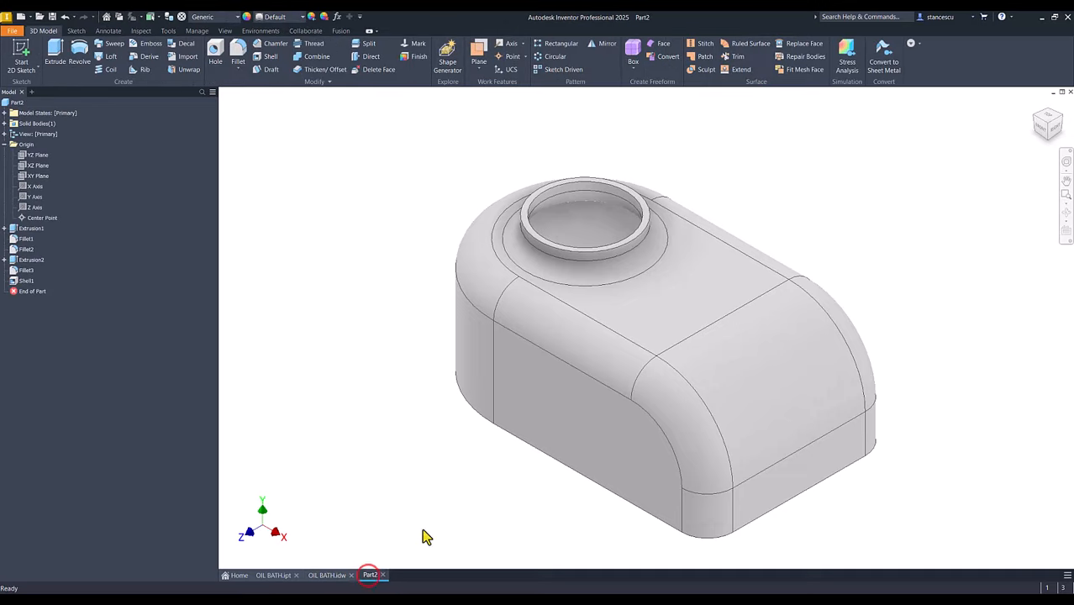
pyautogui.keyDown('shift'); pyautogui.moveTo(407, 450); pyautogui.dragTo(434, 273, button='middle'); pyautogui.keyUp('shift')
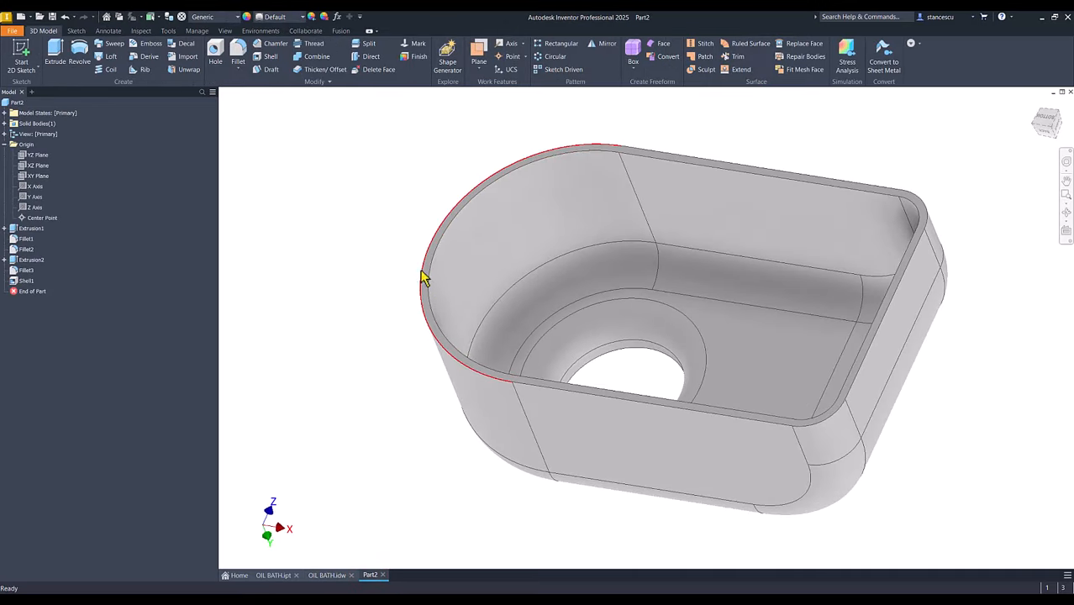
pyautogui.scroll(-3, 420, 294)
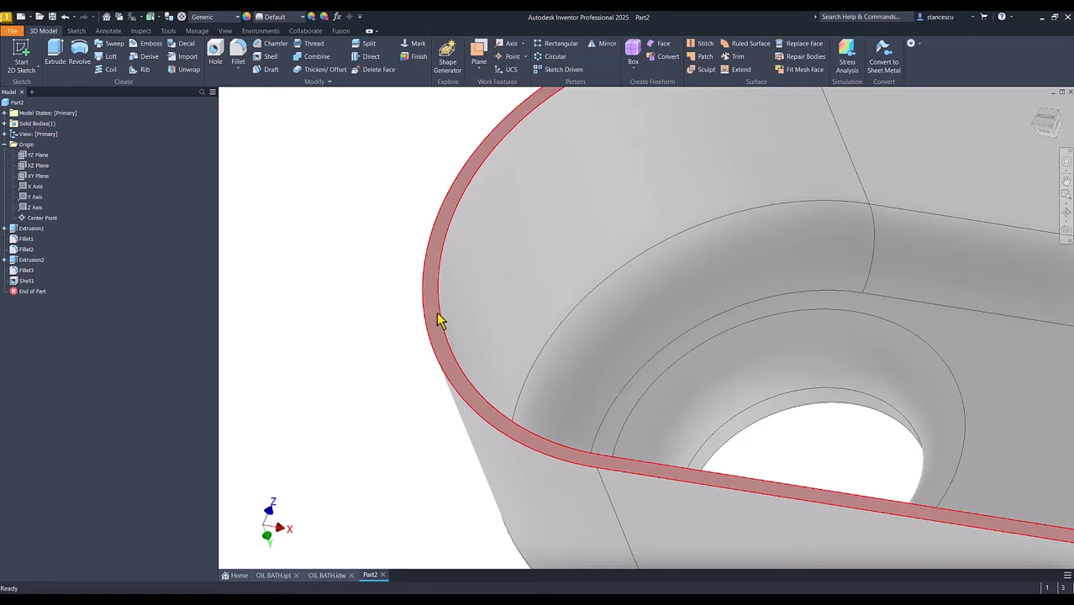
pyautogui.click(436, 317)
pyautogui.click(511, 312)
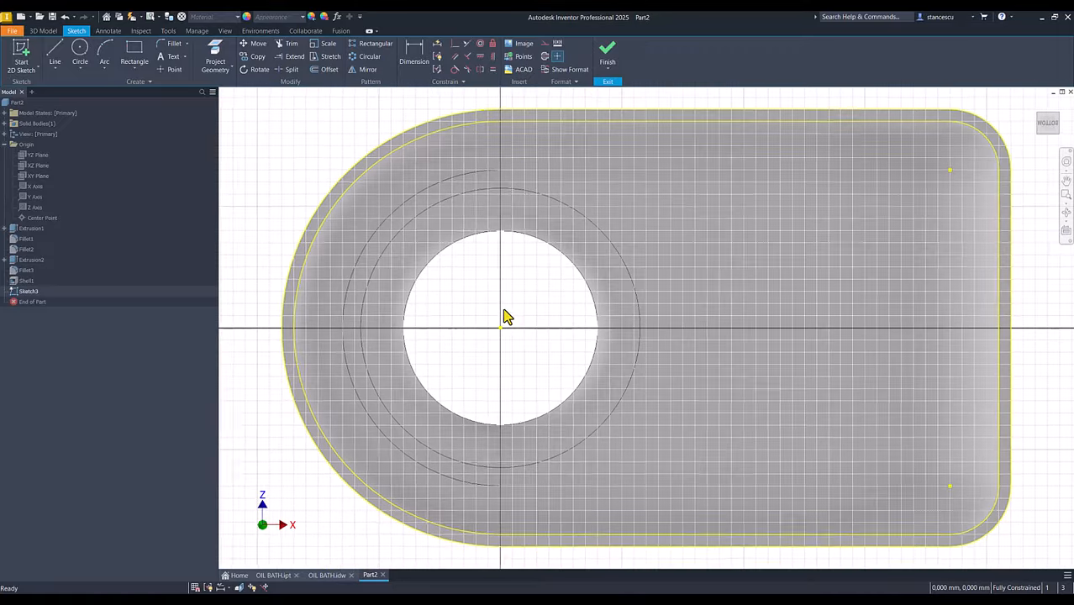
# Offset the outer outline of the rim outward by 5 mm and finish the sketch
pyautogui.scroll(2, 310, 107)
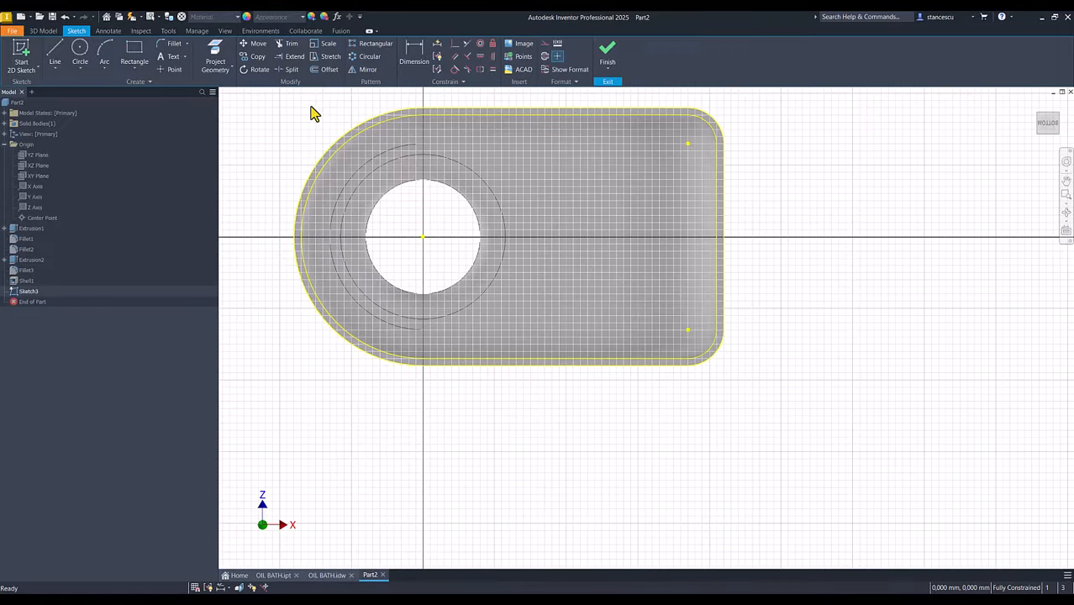
pyautogui.click(328, 70)
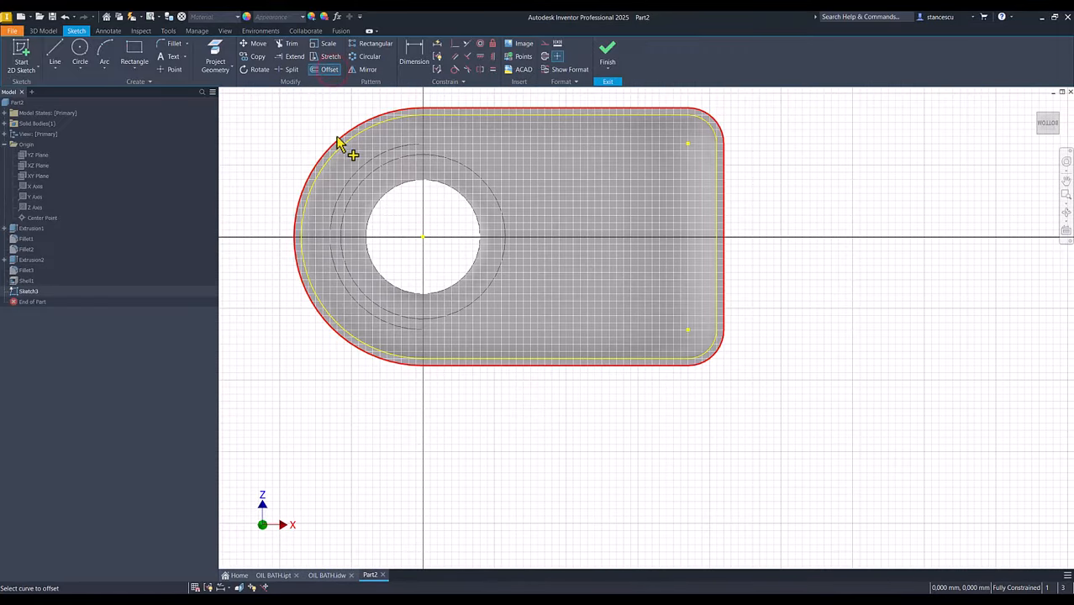
pyautogui.click(336, 144)
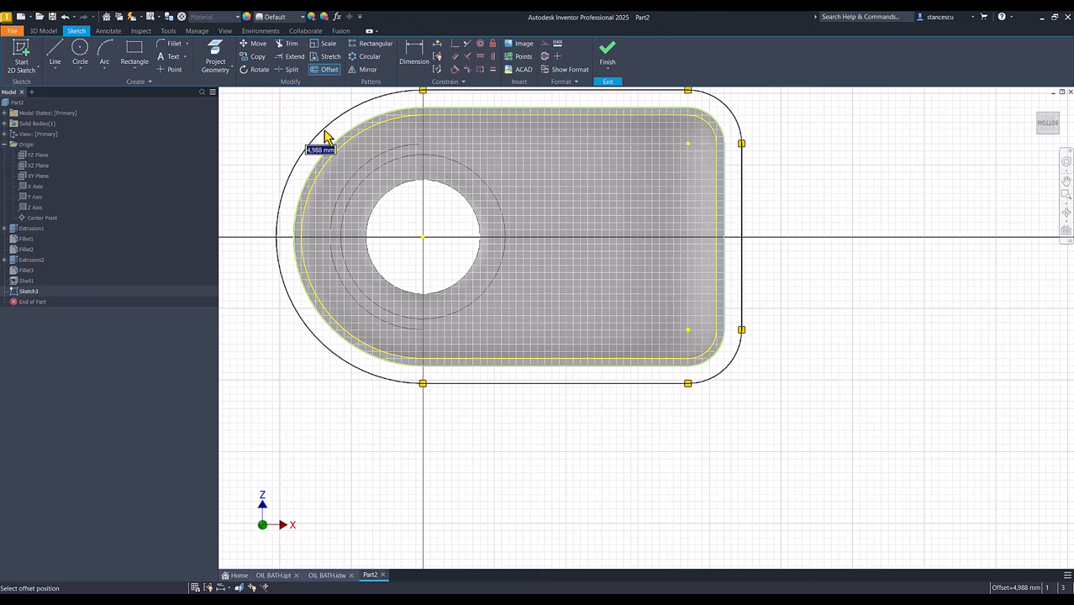
pyautogui.write('4')
pyautogui.click(326, 138)
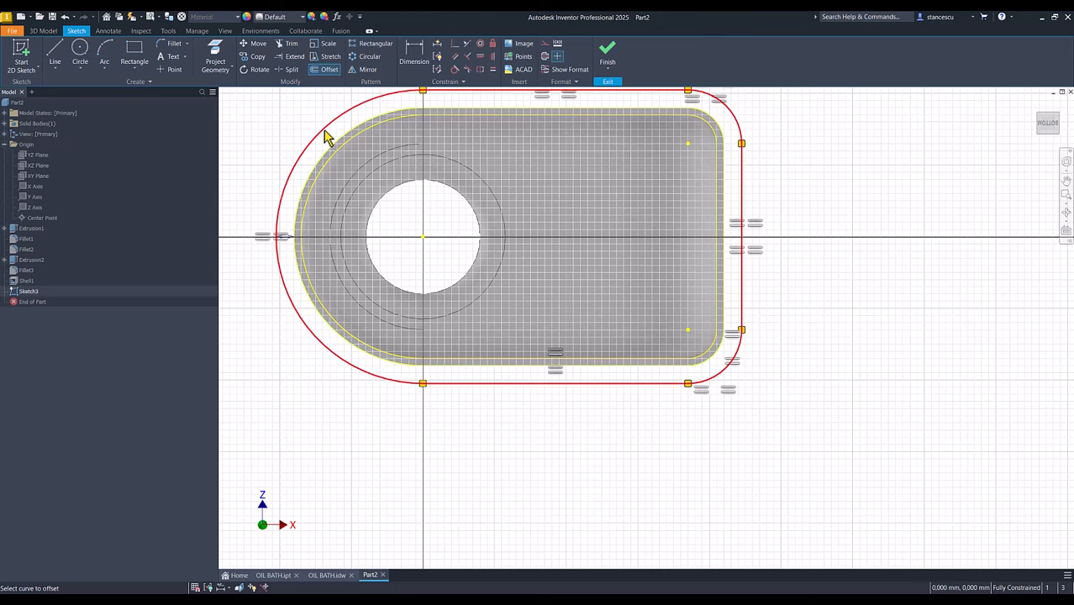
pyautogui.click(607, 54)
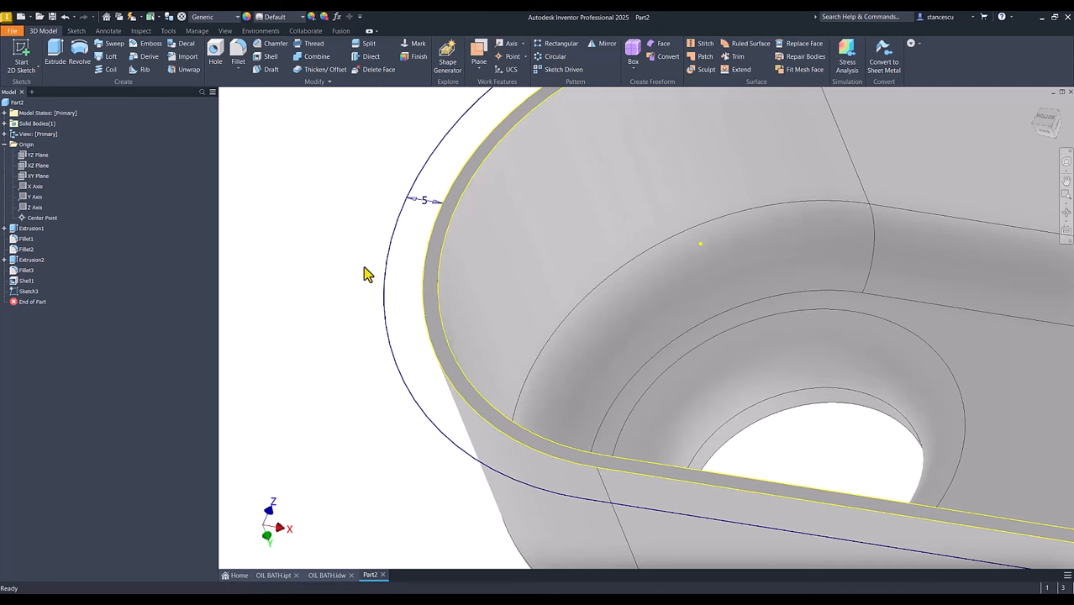
# Extrude the ring between the rim and the offset outline 6 mm in the flipped direction toward the body, joined, as the base flange
pyautogui.click(55, 52)
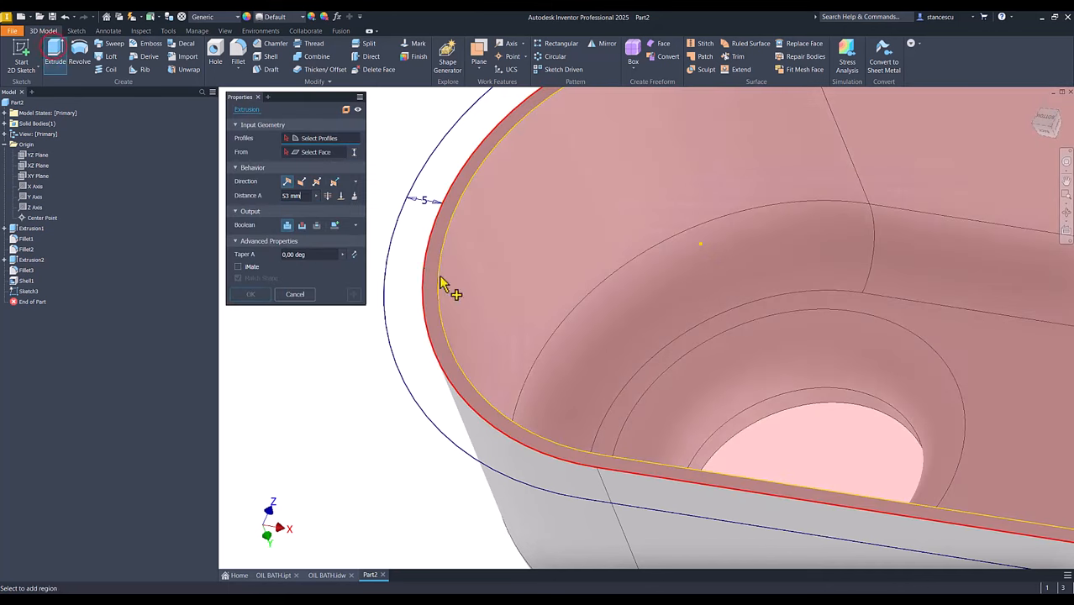
pyautogui.click(400, 271)
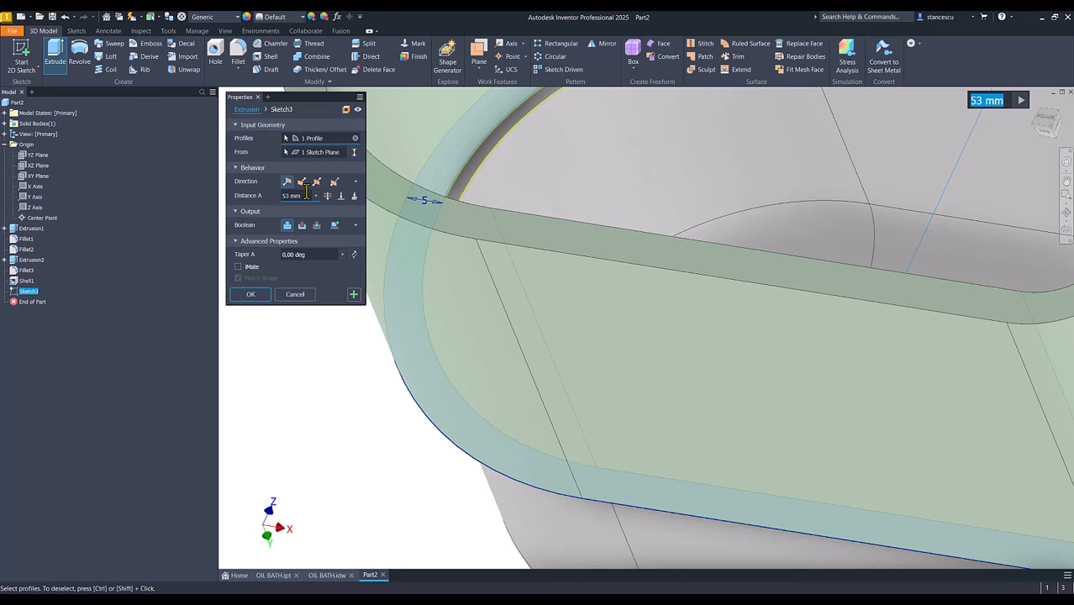
pyautogui.click(302, 183)
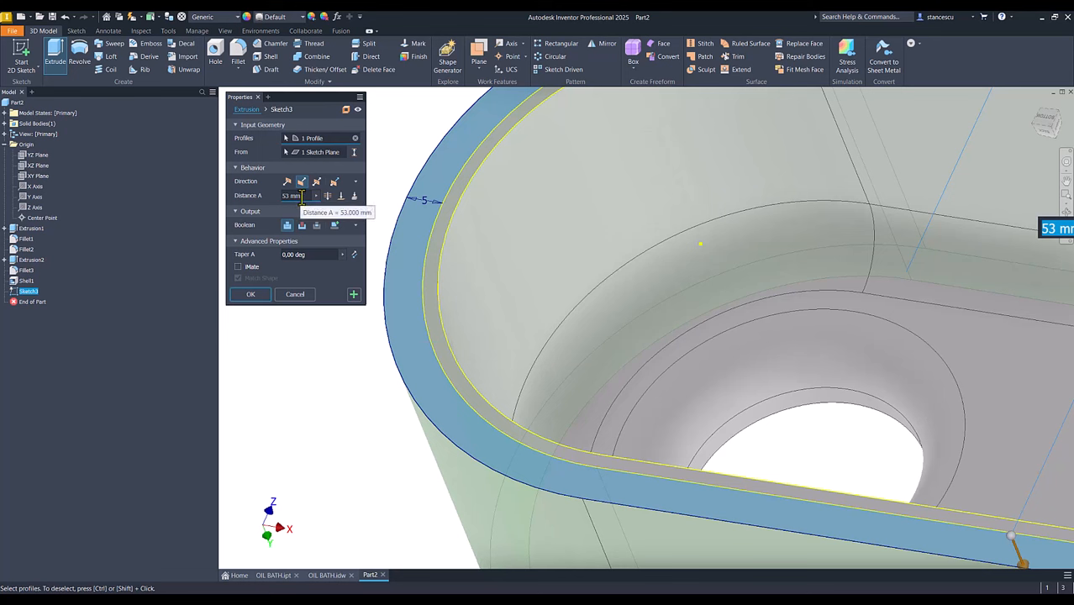
pyautogui.click(300, 196)
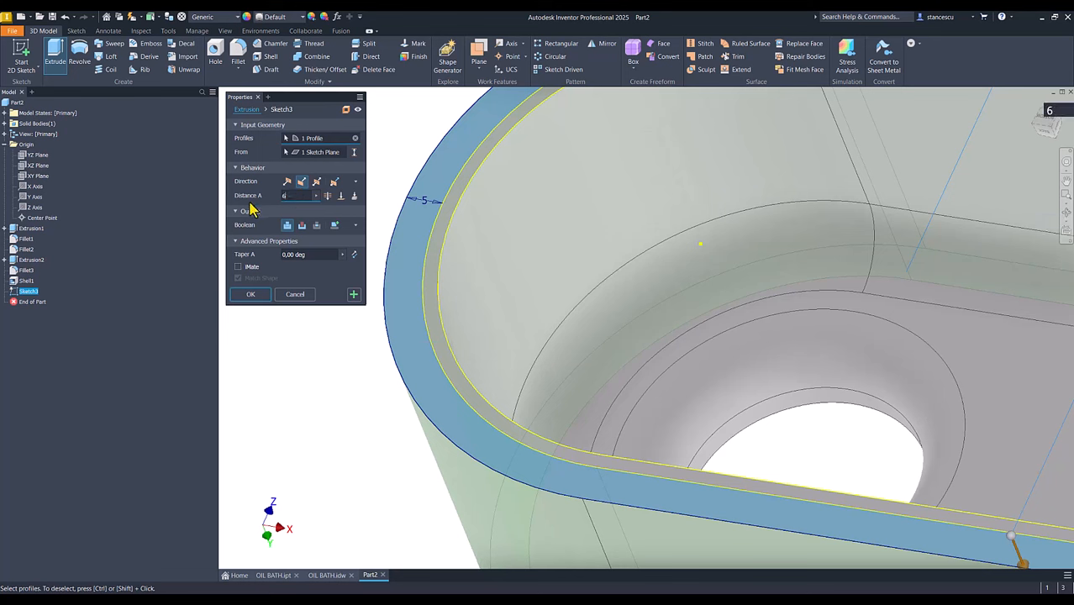
pyautogui.click(252, 295)
pyautogui.press('F6')
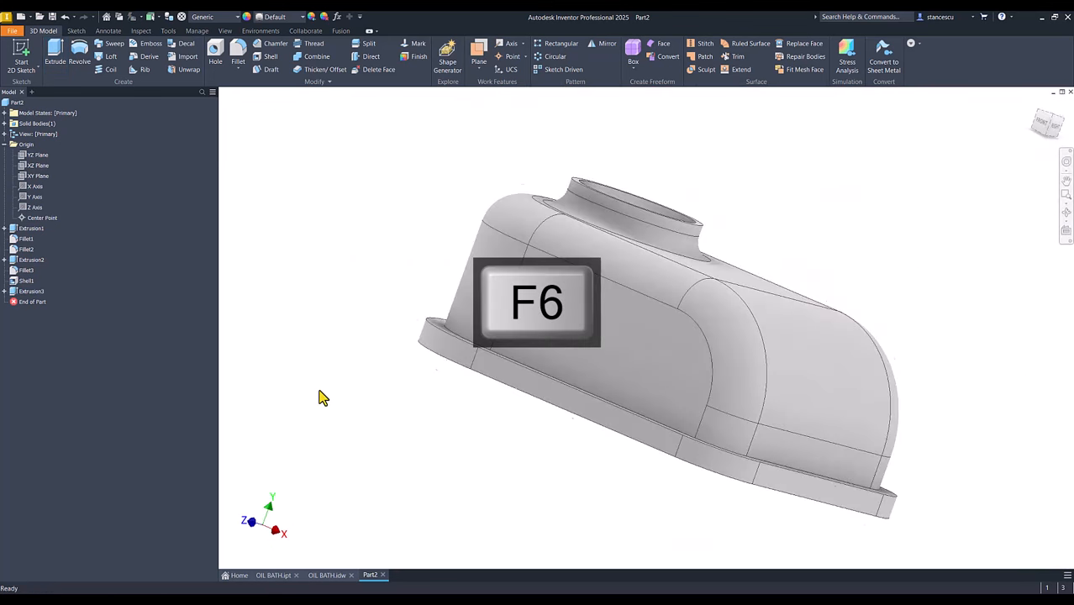
# Check the mounting lug dimensions in the OIL BATH.idw drawing and start a sketch on the flange's bottom face in Part2
pyautogui.click(326, 576)
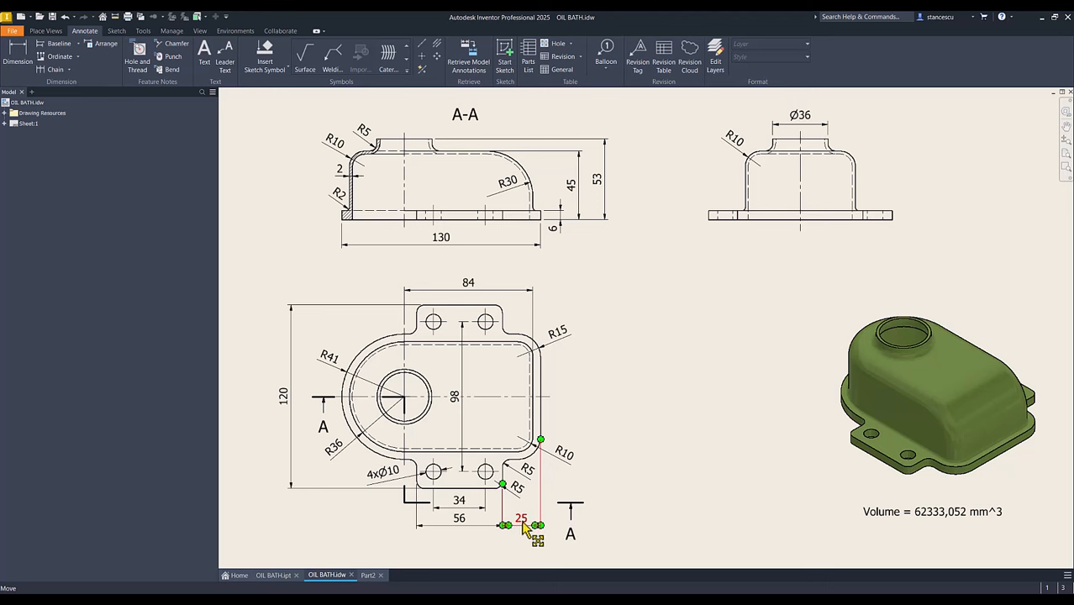
pyautogui.click(367, 575)
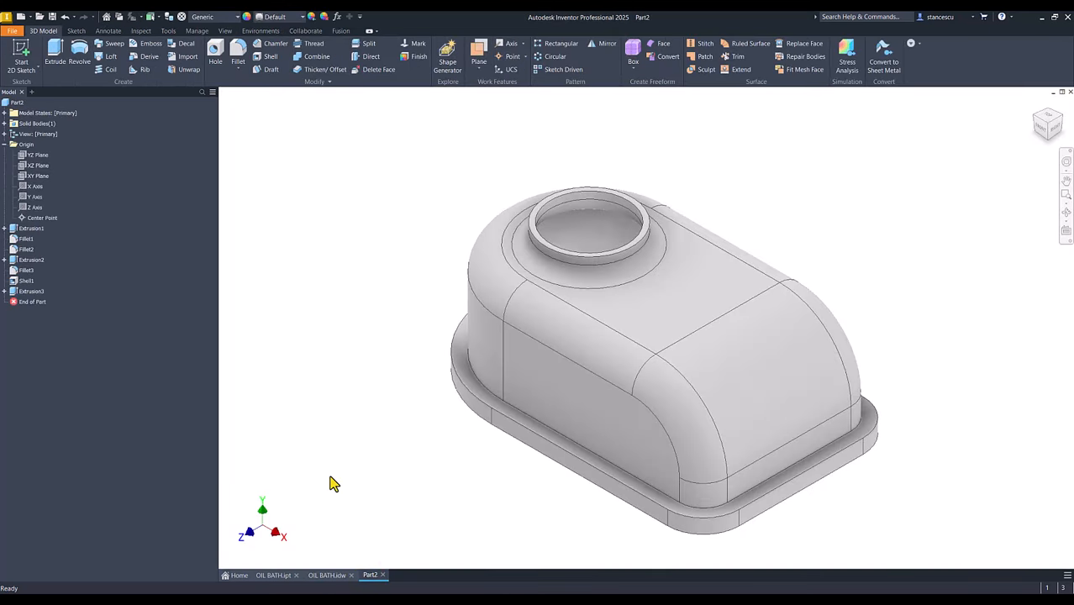
pyautogui.keyDown('shift'); pyautogui.moveTo(334, 484); pyautogui.dragTo(647, 427, button='middle'); pyautogui.keyUp('shift')
pyautogui.scroll(3, 710, 412)
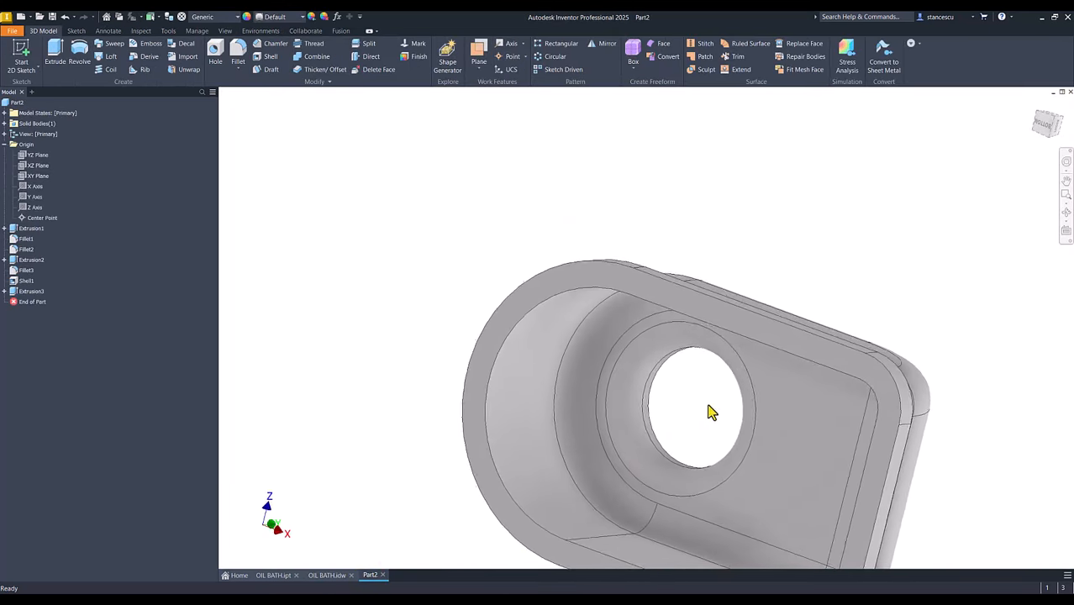
pyautogui.keyDown('shift'); pyautogui.moveTo(710, 412); pyautogui.dragTo(786, 335, button='middle'); pyautogui.keyUp('shift')
pyautogui.click(774, 337)
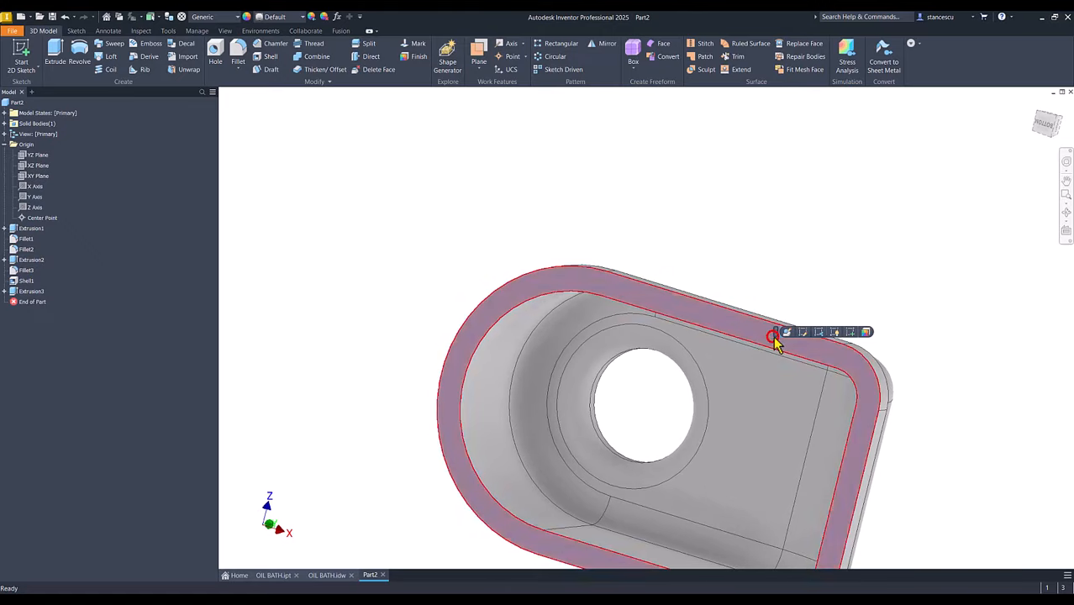
pyautogui.click(839, 332)
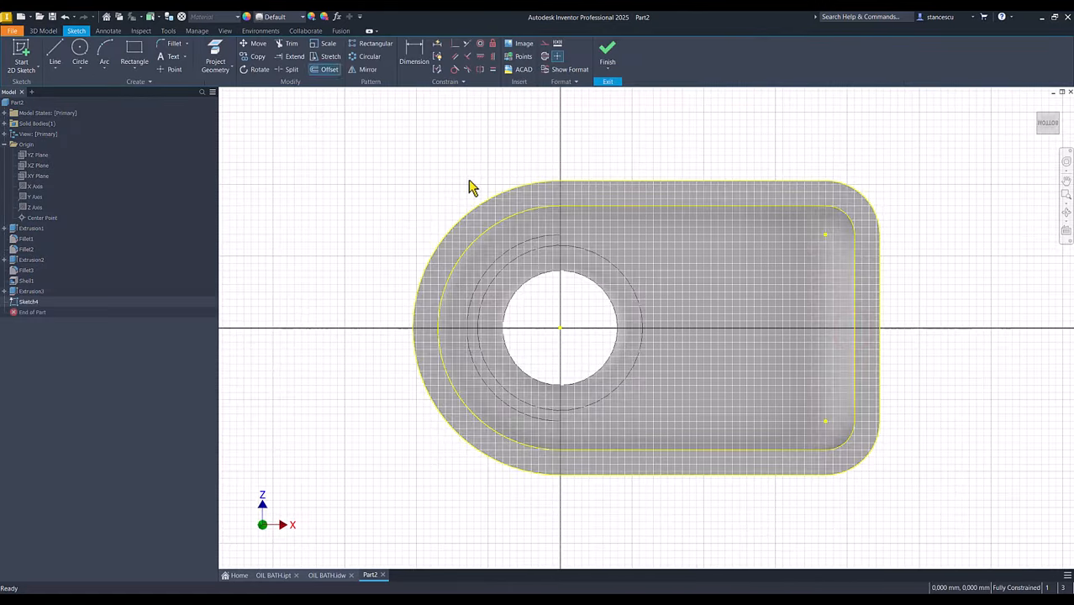
# Draw a rectangle across the body between the boss opening and the straight end, protruding past both long sides of the flange
pyautogui.click(124, 58)
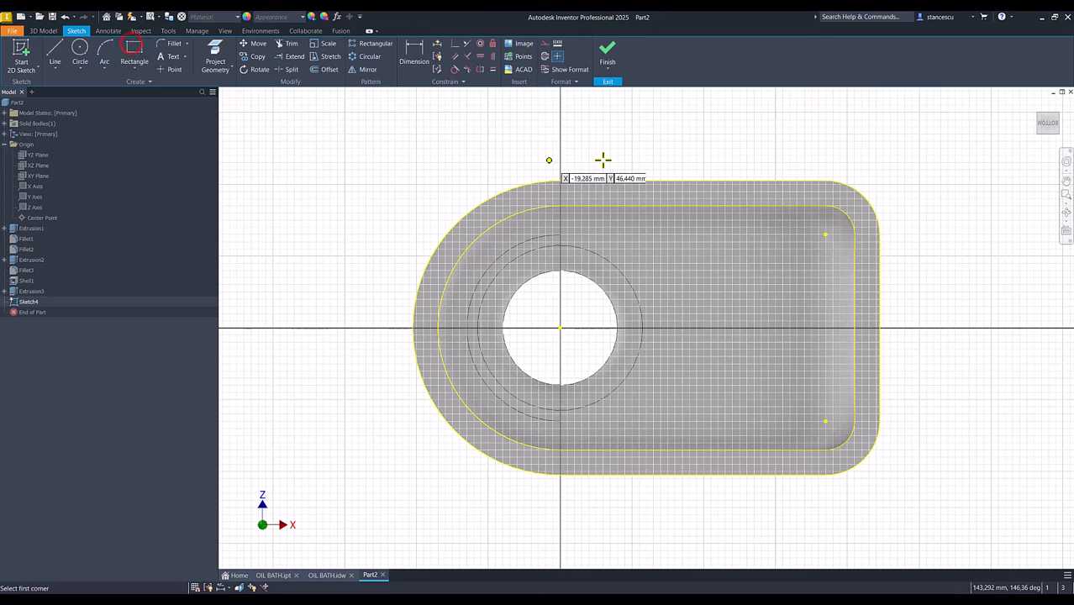
pyautogui.click(673, 146)
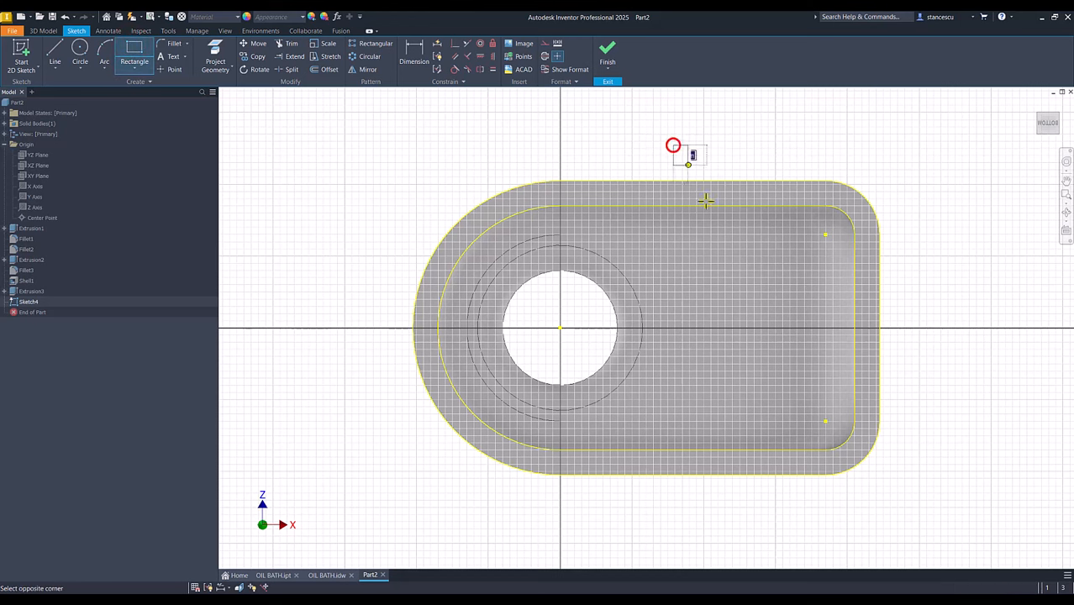
pyautogui.click(796, 506)
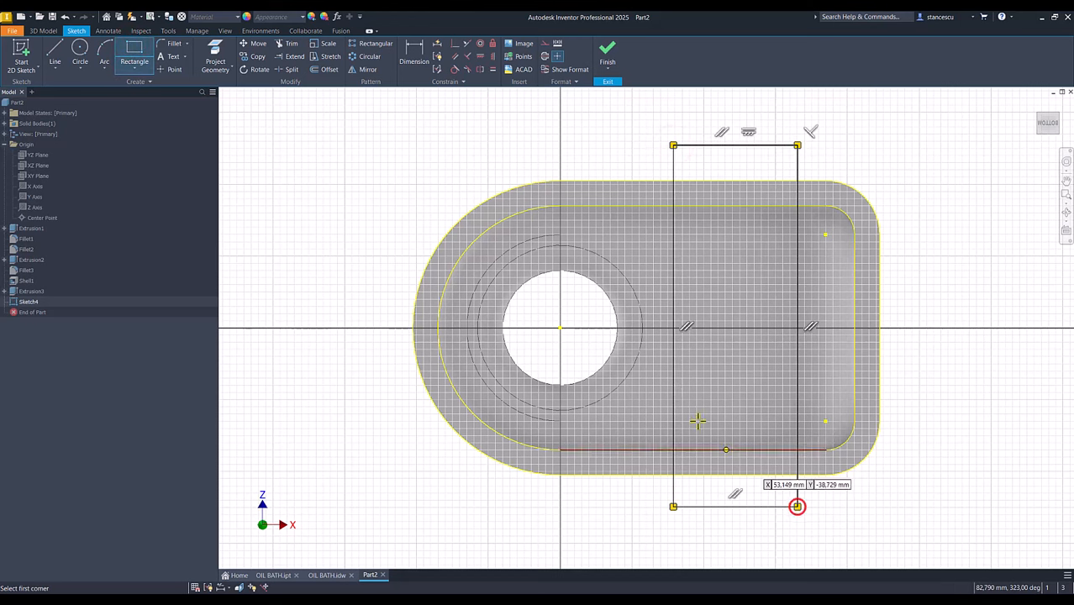
# Dimension the distance from the rectangle's nearer long side to the flange's straight end edge as 25 mm
pyautogui.click(415, 52)
pyautogui.click(798, 376)
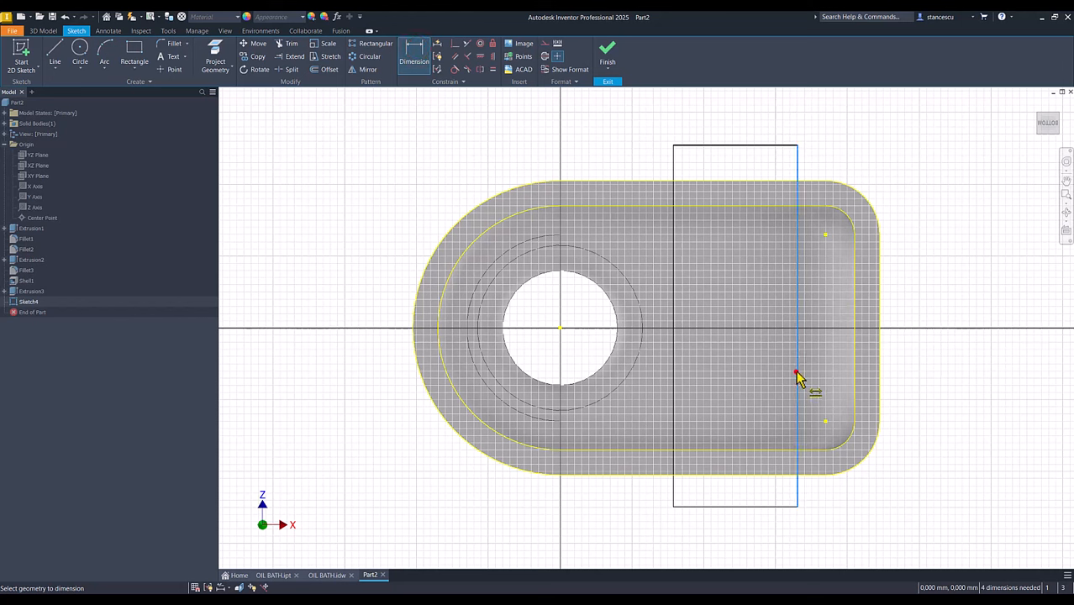
pyautogui.click(878, 385)
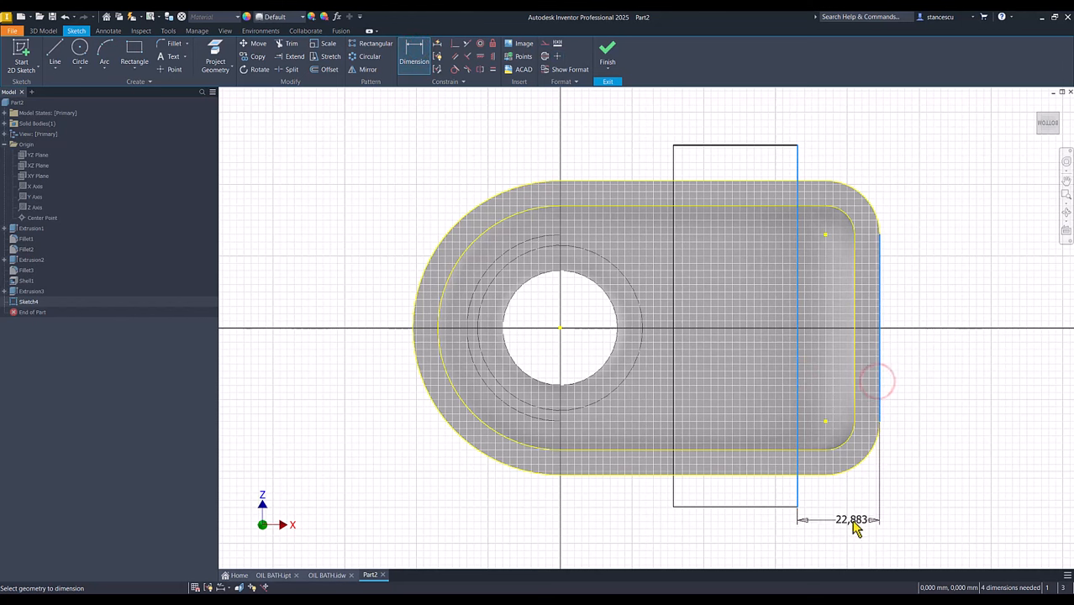
pyautogui.click(851, 519)
pyautogui.write('2')
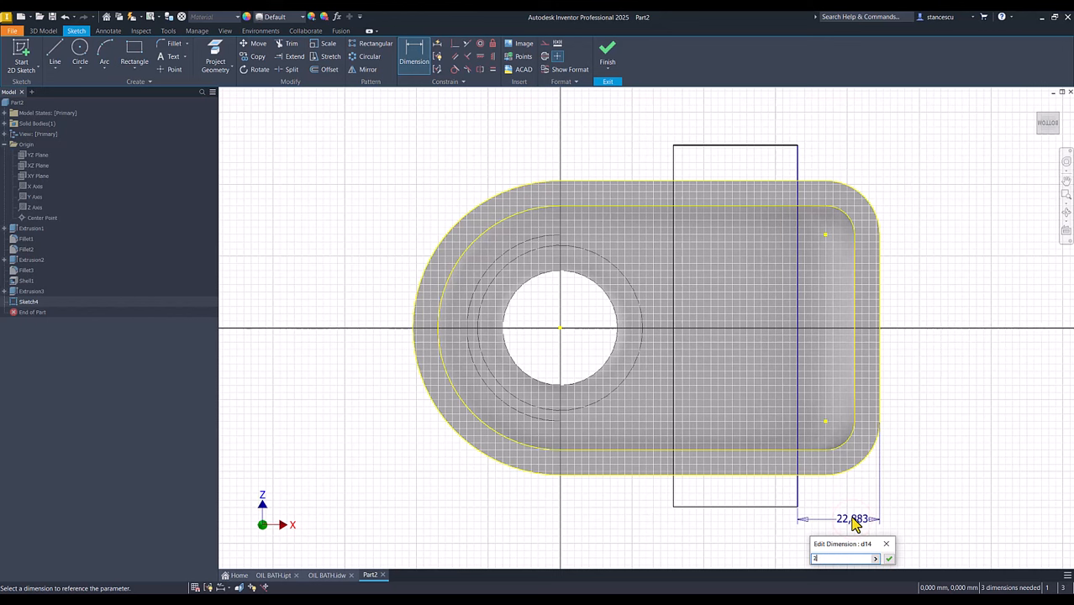
pyautogui.write('5')
pyautogui.press('Return')
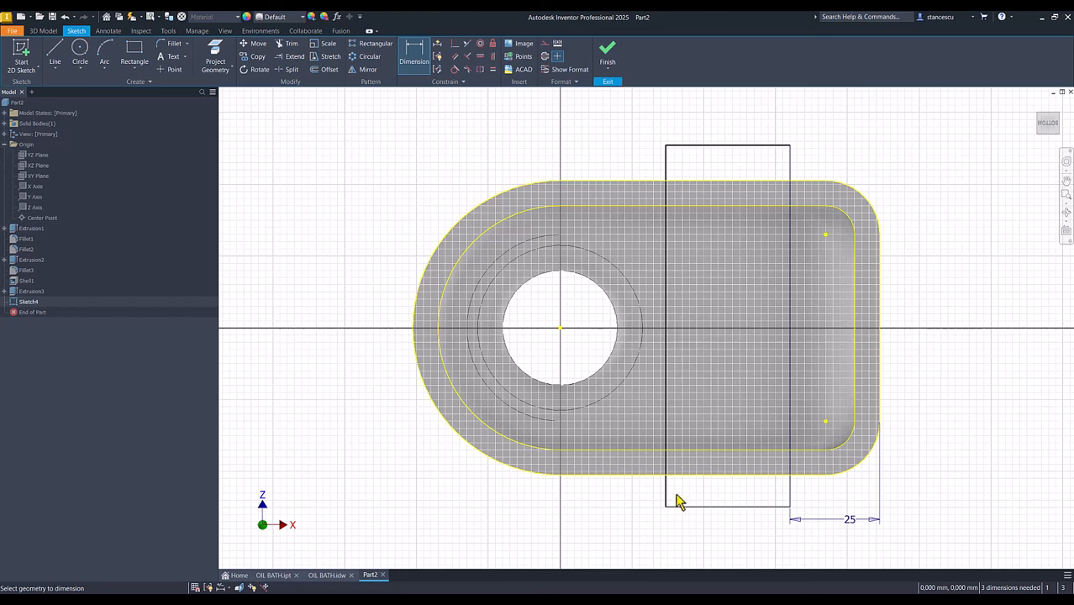
# Dimension the lug rectangle 56 mm wide along the body and 120 mm long across it
pyautogui.click(707, 507)
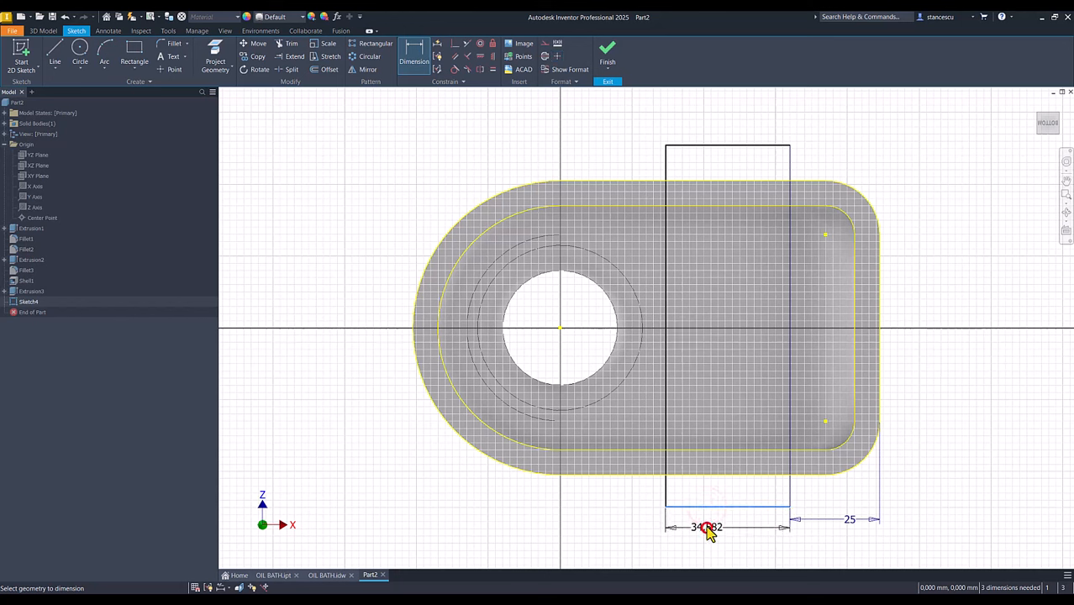
pyautogui.click(707, 527)
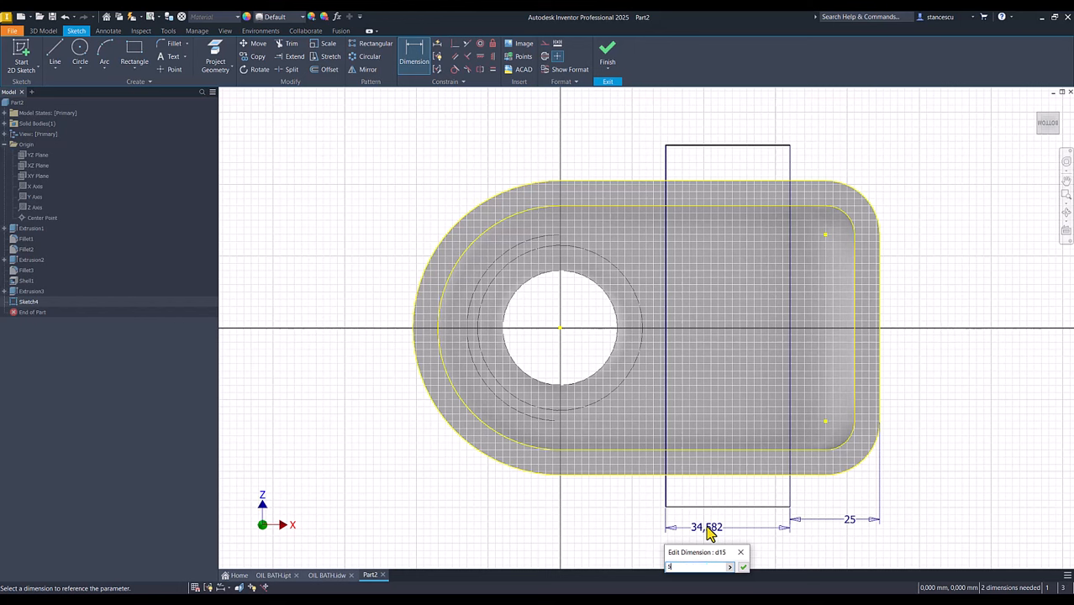
pyautogui.write('56')
pyautogui.press('Return')
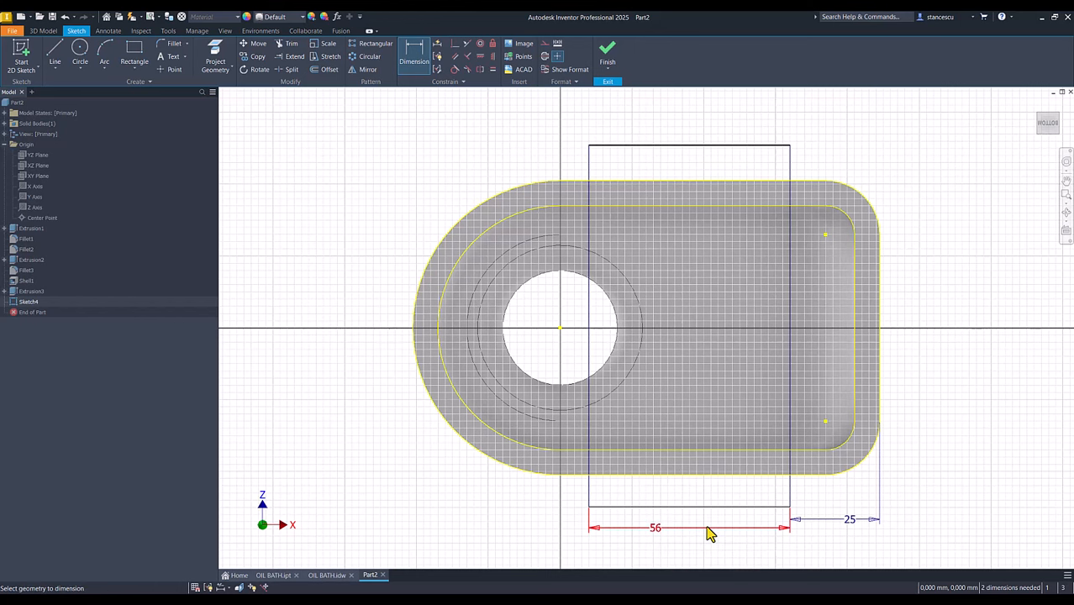
pyautogui.click(789, 172)
pyautogui.click(952, 257)
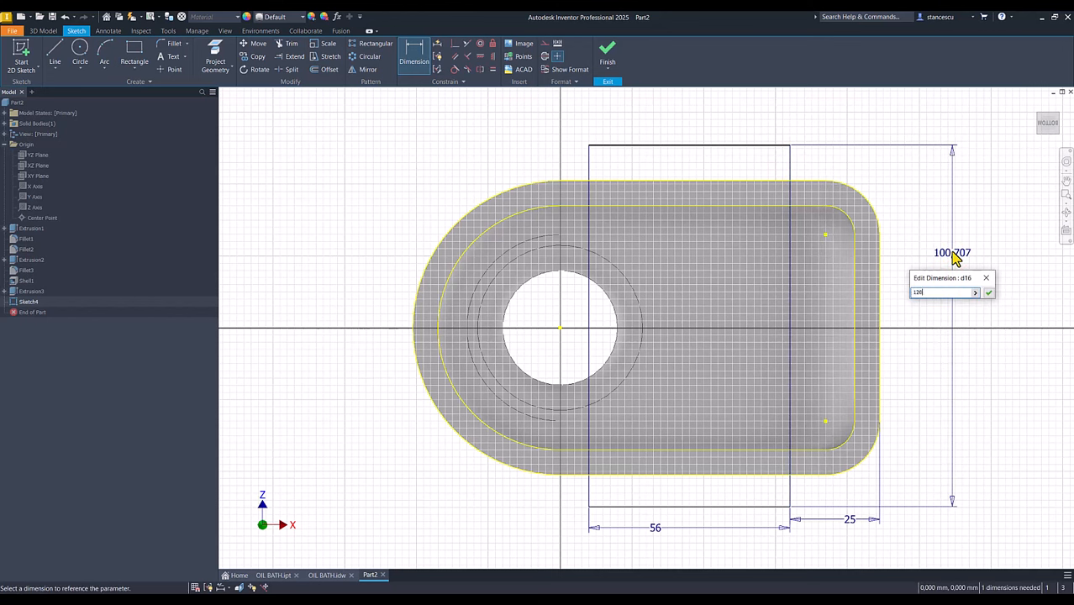
pyautogui.press('Return')
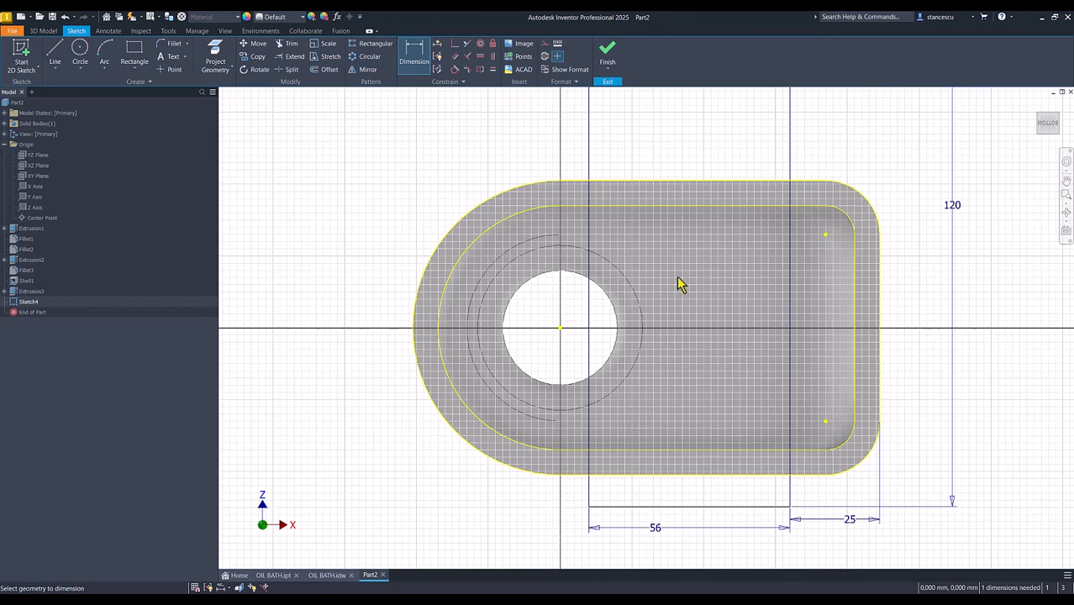
# Centre the rectangle on the body's axis by constraining the midpoint of its long side horizontally to the origin
pyautogui.click(454, 43)
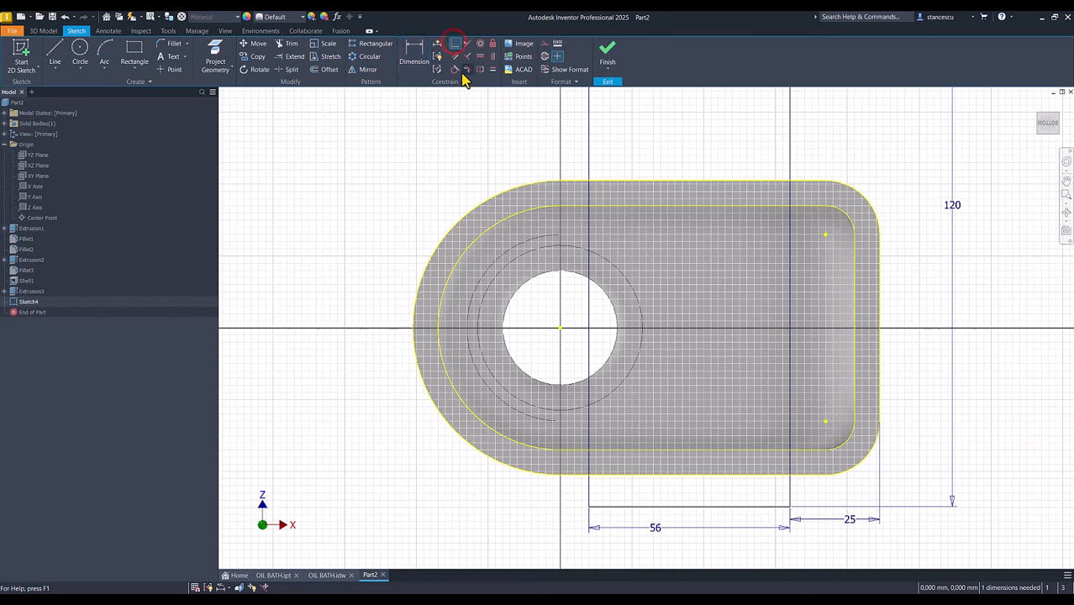
pyautogui.click(478, 56)
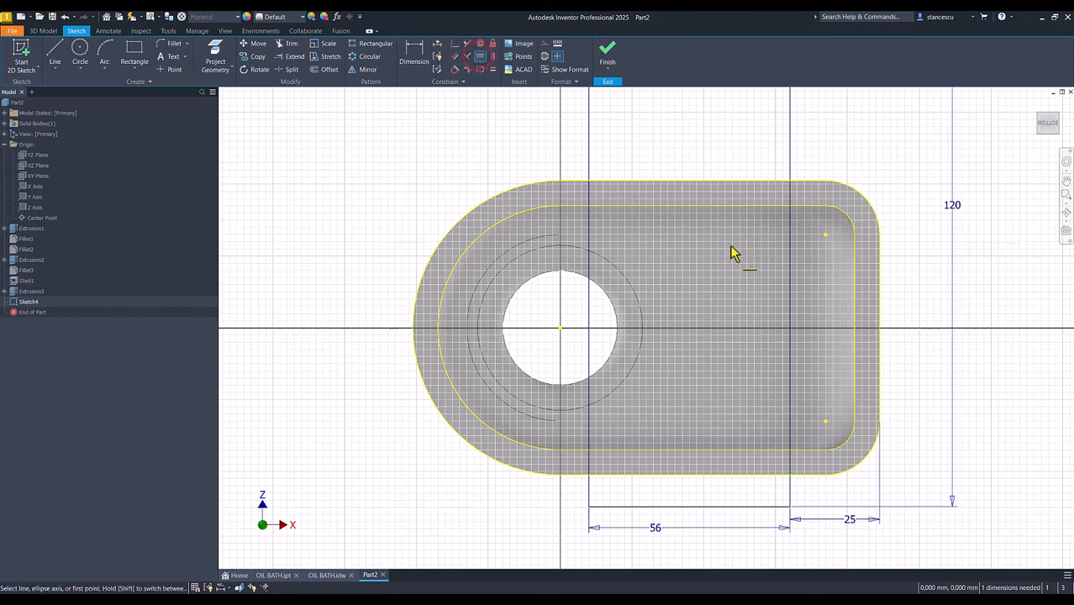
pyautogui.click(790, 293)
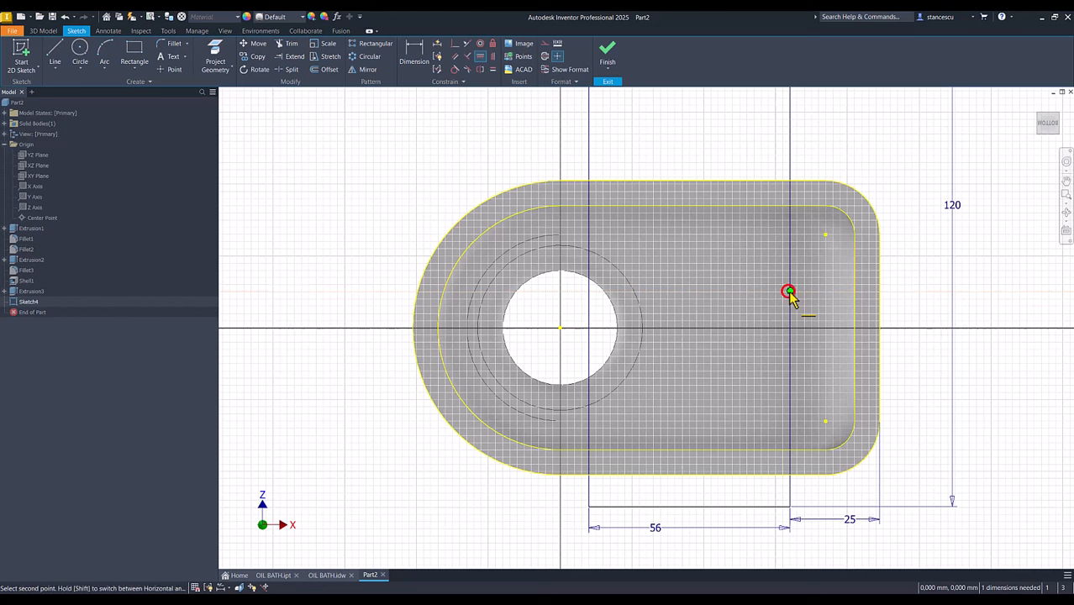
pyautogui.click(559, 330)
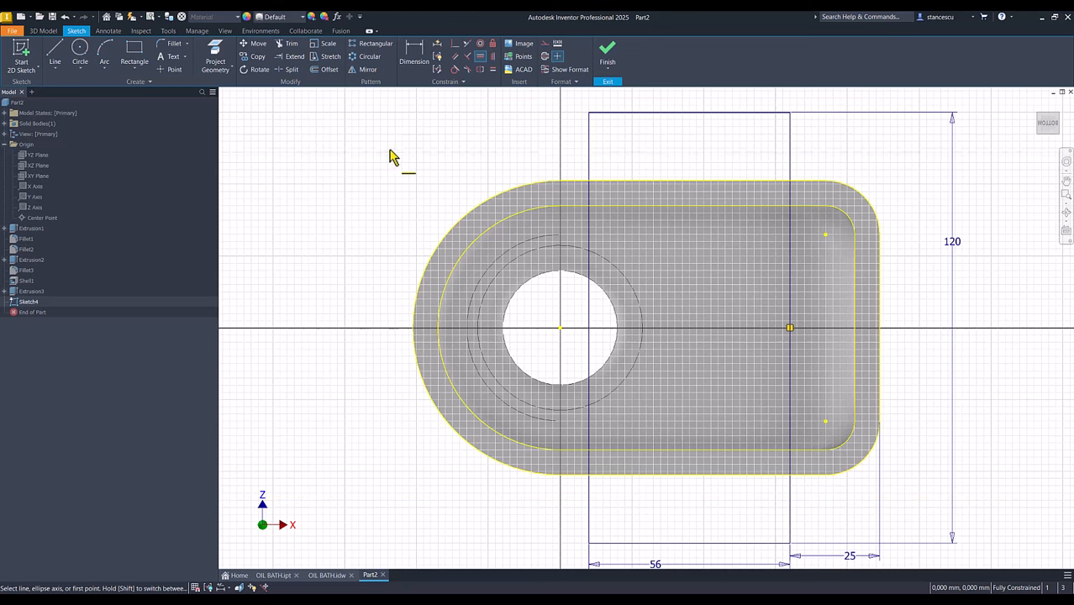
pyautogui.press('Escape')
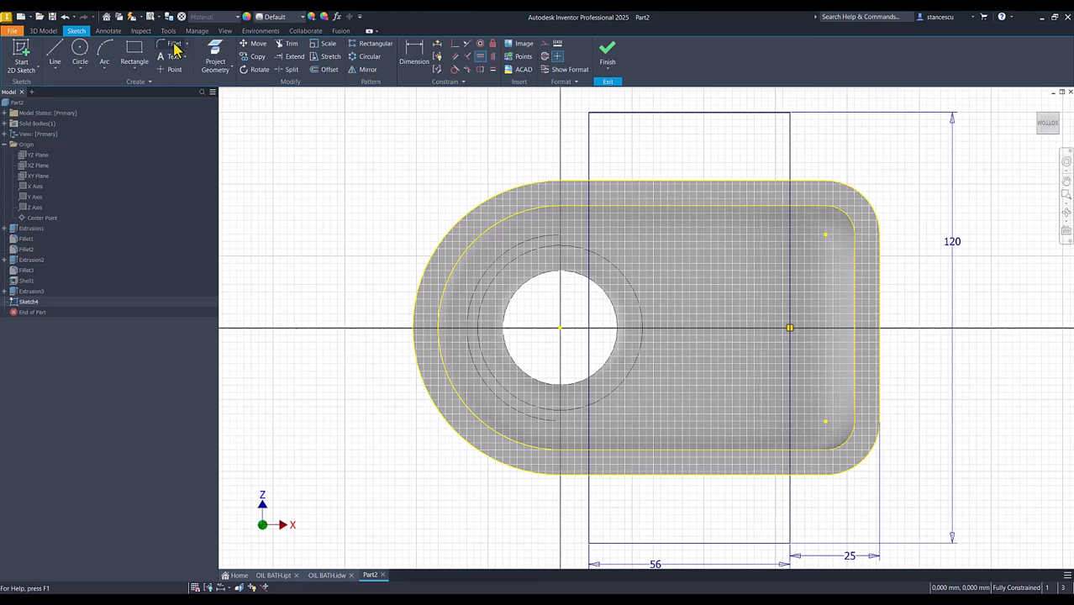
# Round all four corners of the rectangle with 5 mm sketch fillets and finish the sketch
pyautogui.click(173, 44)
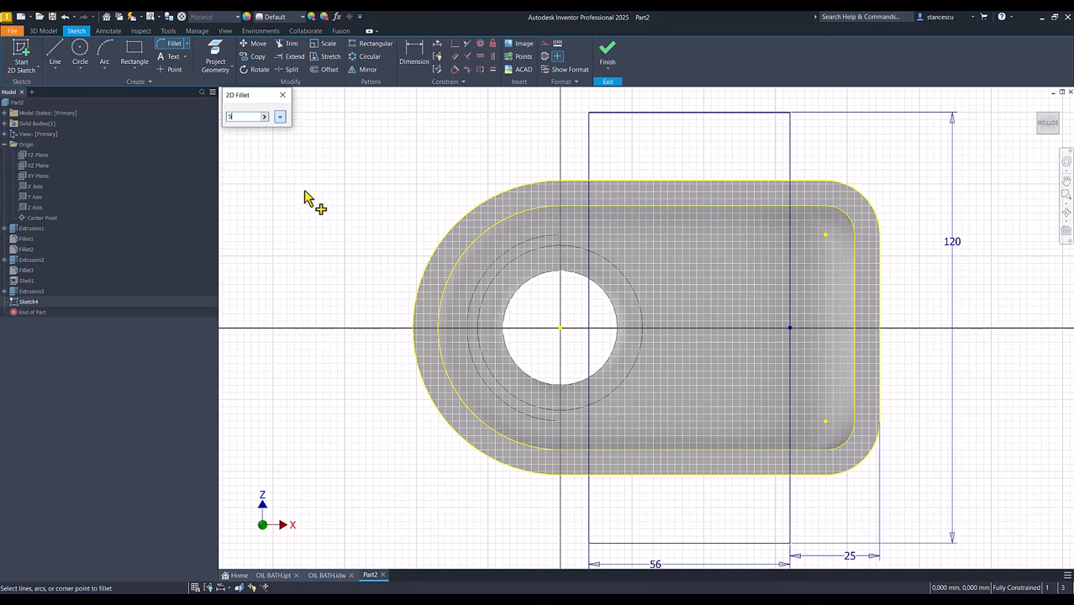
pyautogui.click(592, 115)
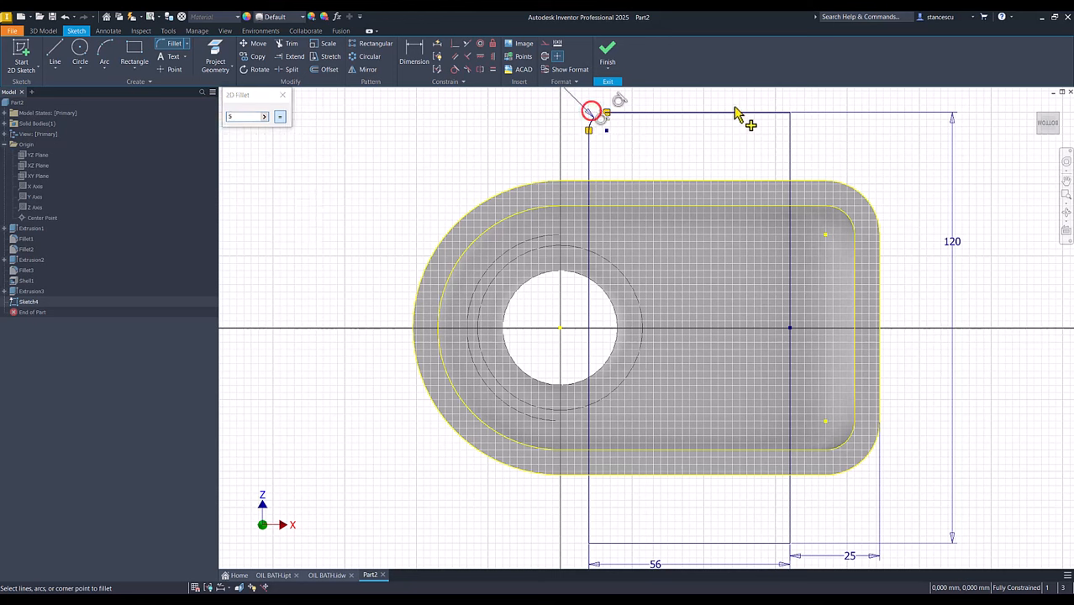
pyautogui.click(791, 115)
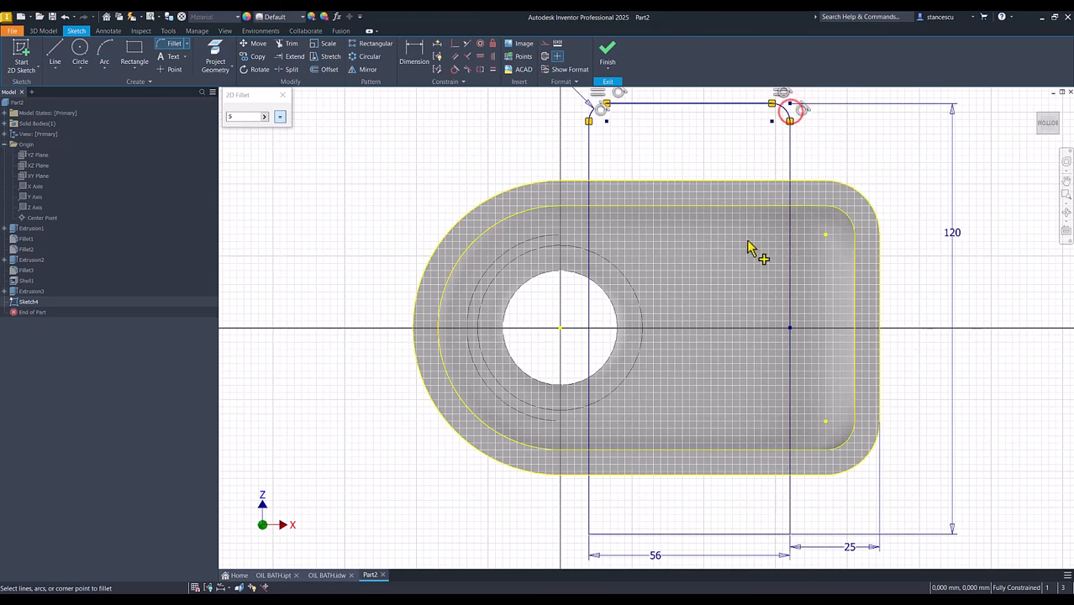
pyautogui.click(590, 536)
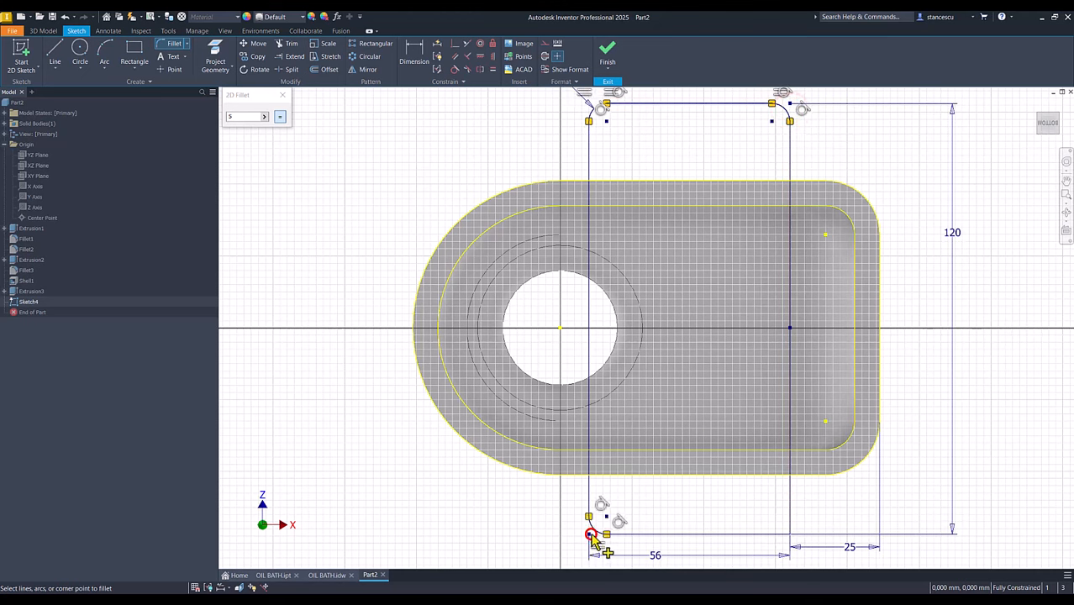
pyautogui.click(791, 536)
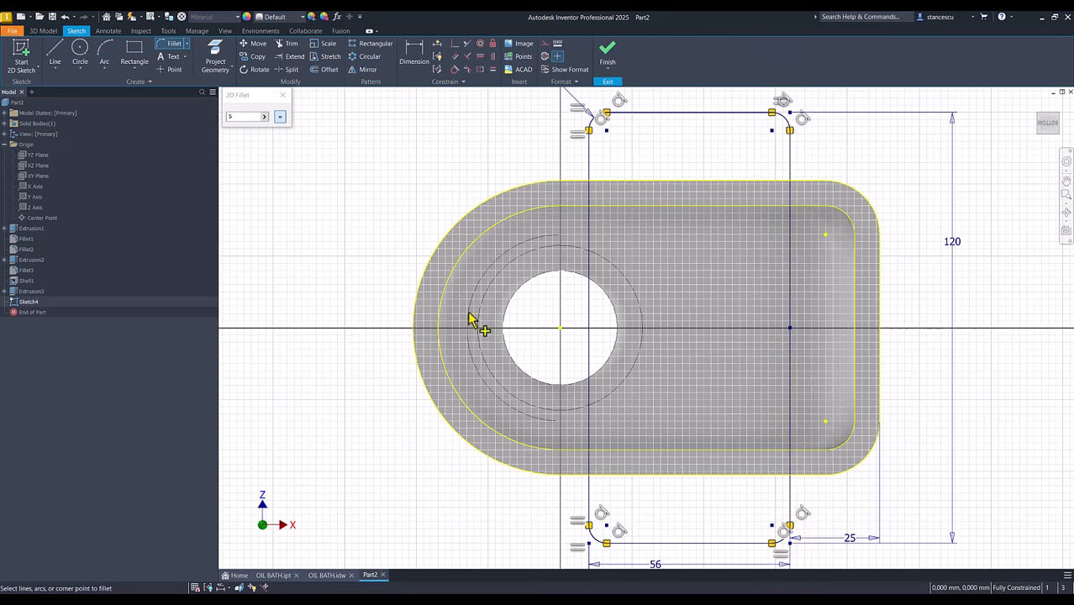
pyautogui.click(606, 52)
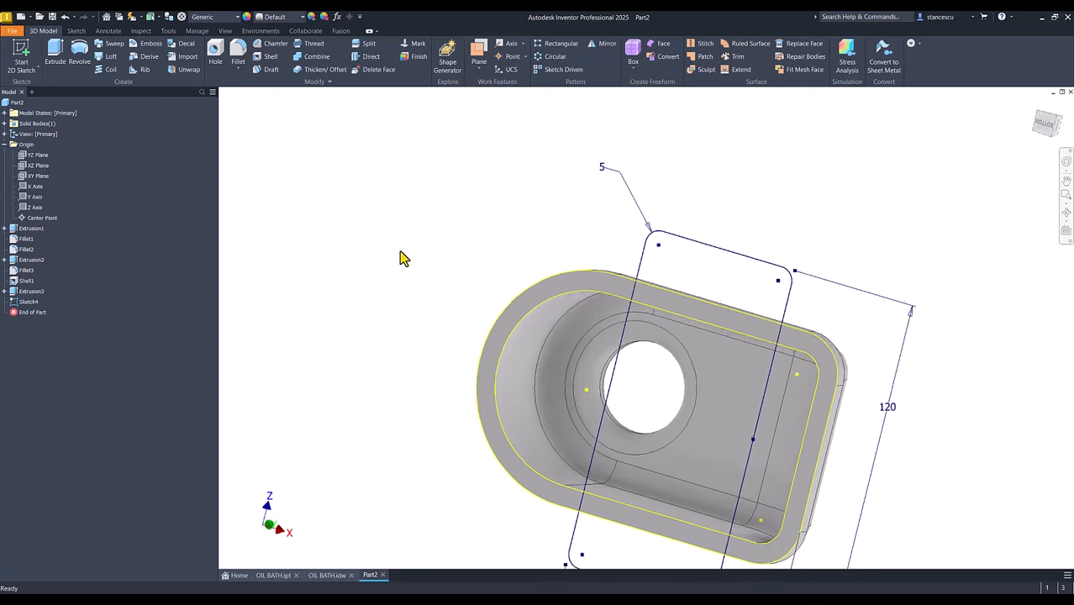
# Extrude the two lug profiles outside the flange up to the flange's body-side face, joined to the solid
pyautogui.click(58, 52)
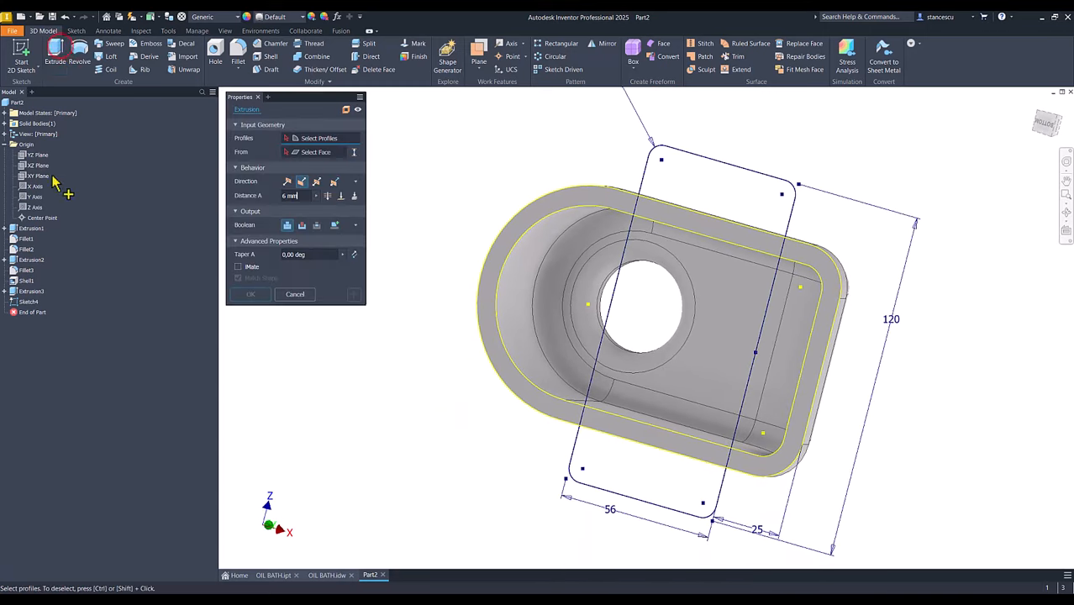
pyautogui.click(702, 199)
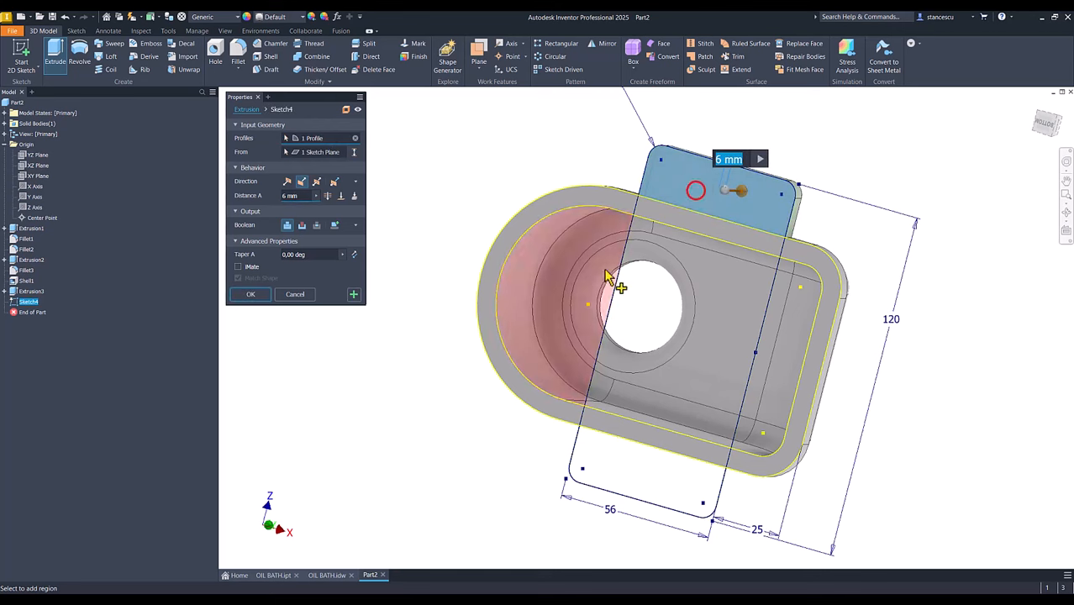
pyautogui.click(646, 472)
pyautogui.moveTo(515, 479)
pyautogui.keyDown('shift'); pyautogui.mouseDown(button='middle')
pyautogui.moveTo(358, 370)
pyautogui.moveTo(334, 217)
pyautogui.mouseUp(button='middle'); pyautogui.keyUp('shift')
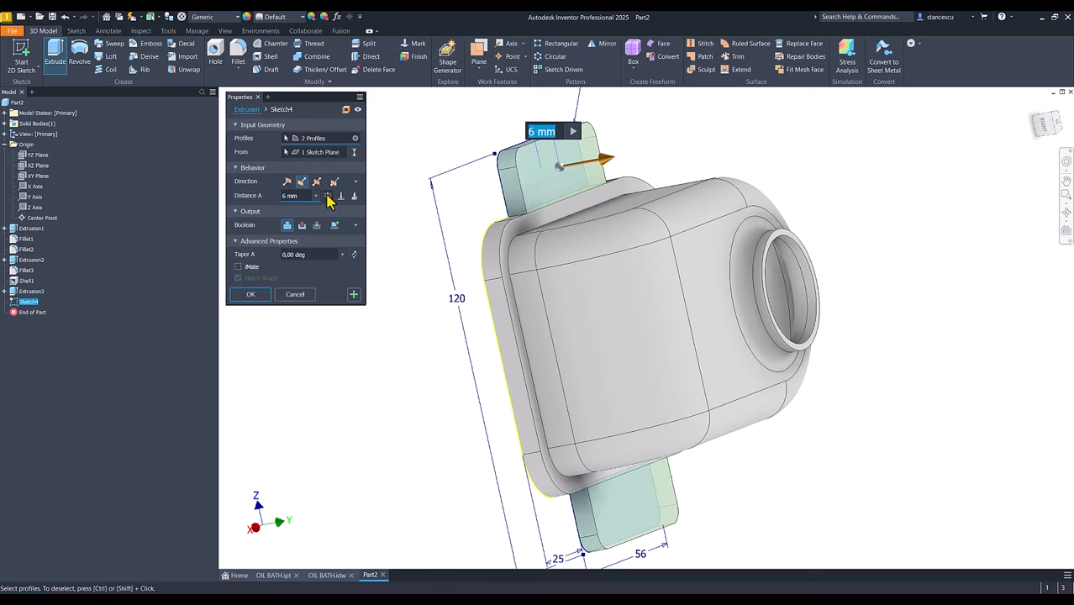
pyautogui.click(341, 196)
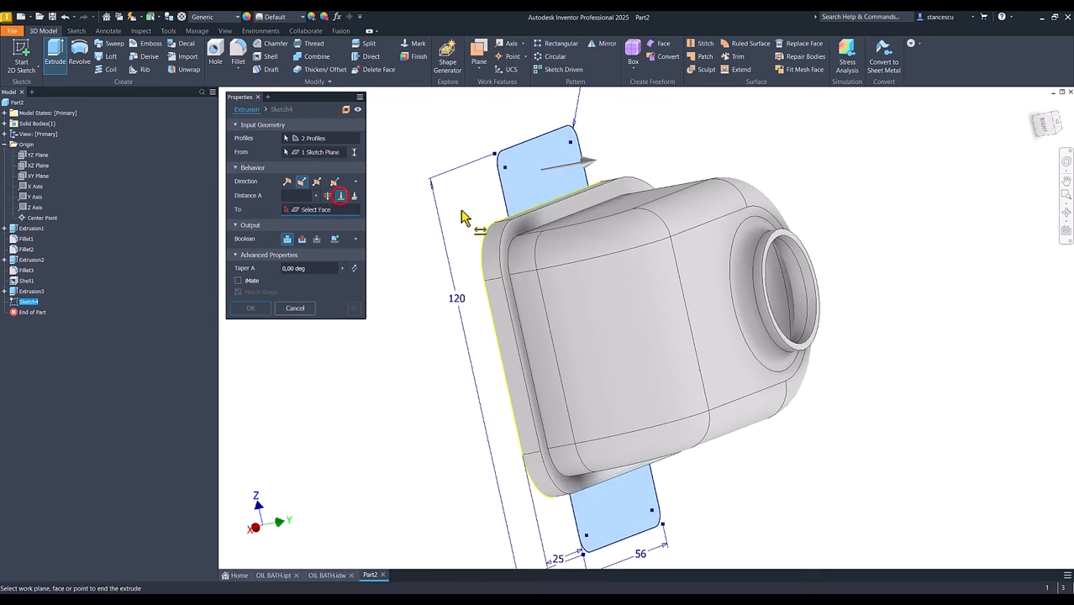
pyautogui.click(540, 217)
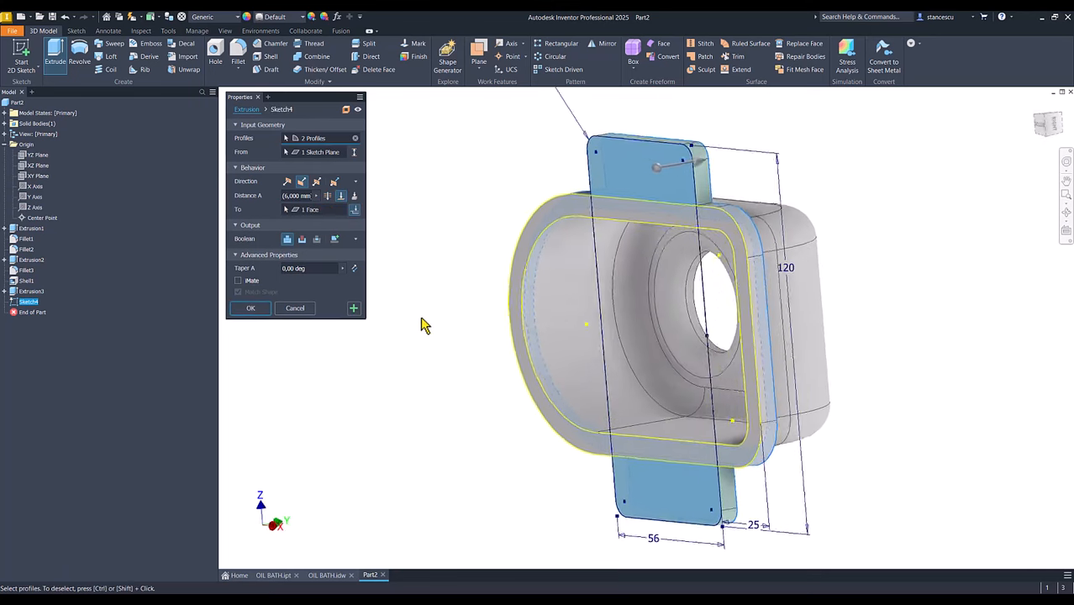
pyautogui.click(250, 307)
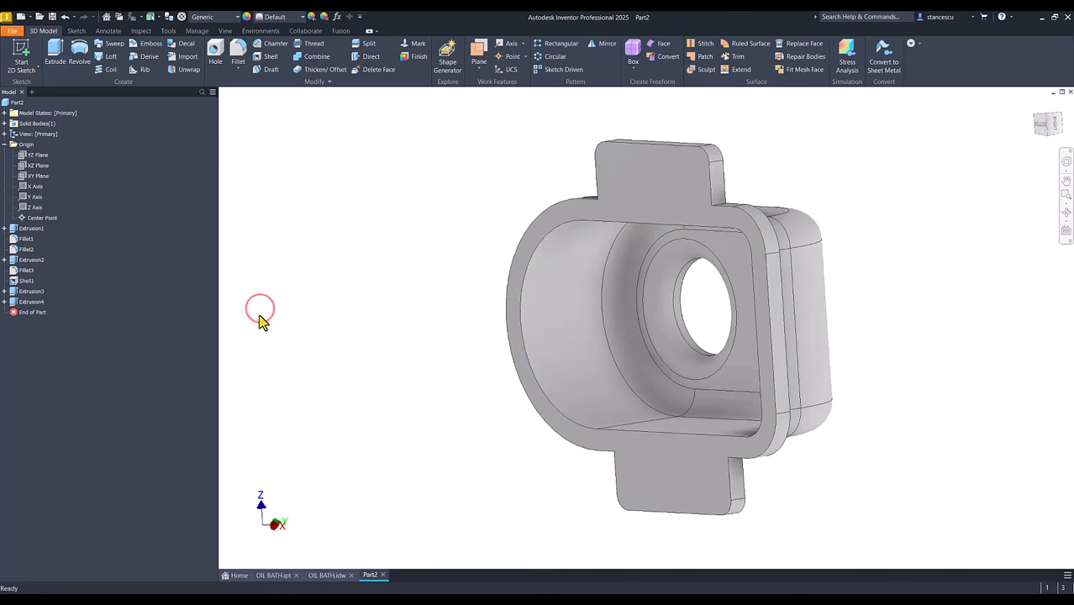
# Fillet the four inner corner edges where the mounting lugs meet the flange with a 5 mm radius
pyautogui.keyDown('shift'); pyautogui.moveTo(264, 319); pyautogui.dragTo(719, 306, button='middle'); pyautogui.keyUp('shift')
pyautogui.scroll(3, 731, 302)
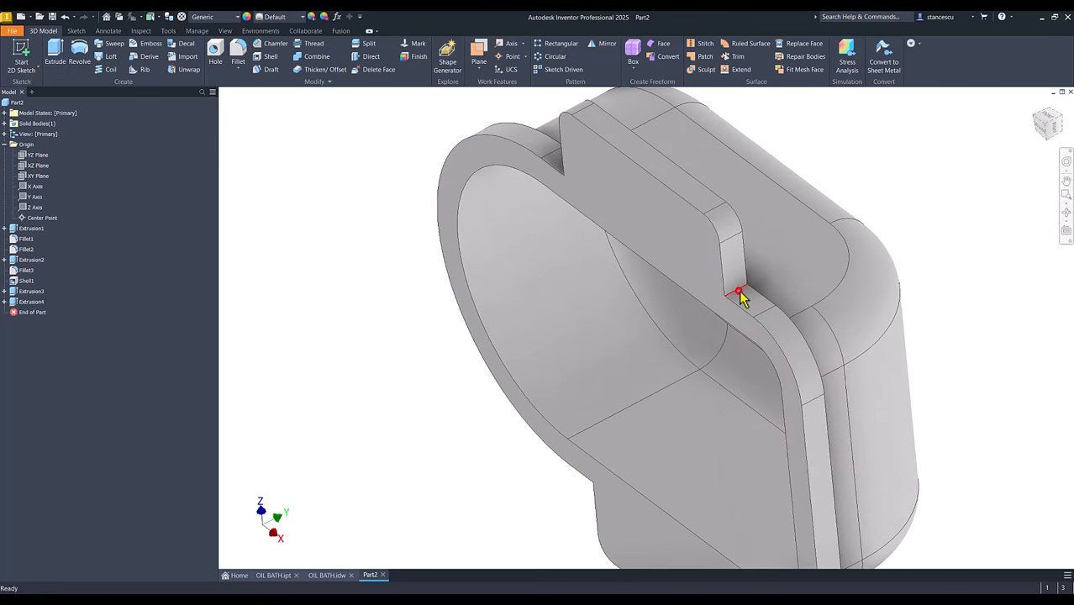
pyautogui.click(739, 293)
pyautogui.click(753, 287)
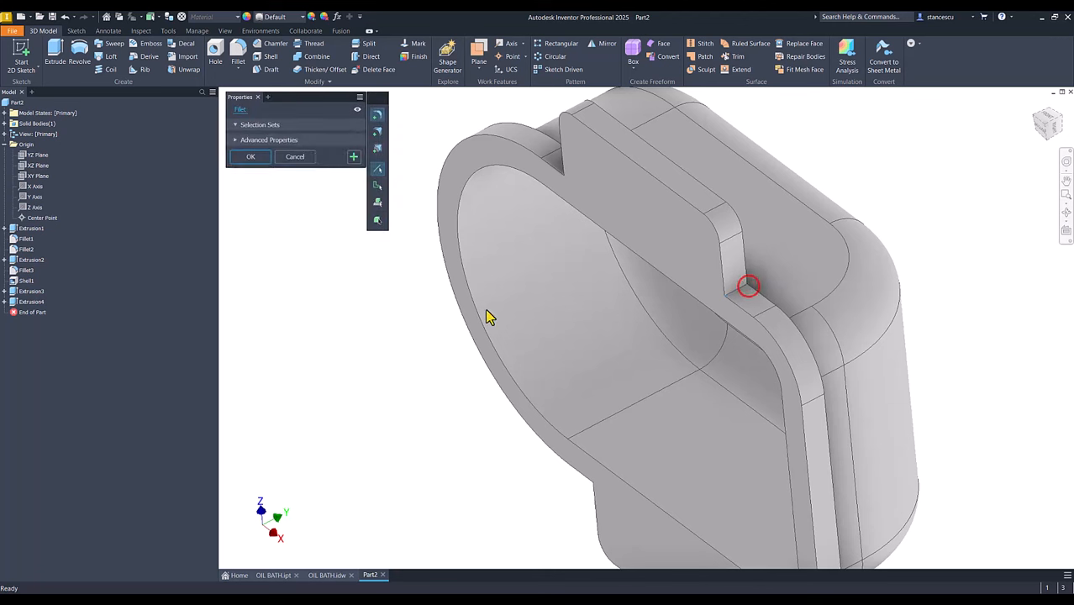
pyautogui.write('5')
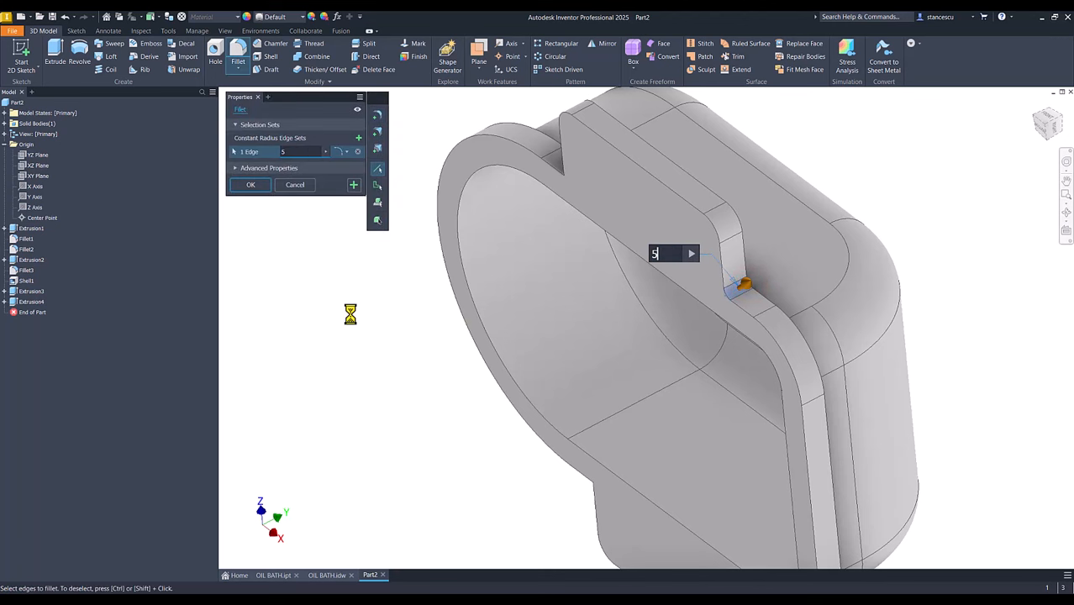
pyautogui.press('Return')
pyautogui.keyDown('shift'); pyautogui.moveTo(348, 312); pyautogui.dragTo(578, 413, button='middle'); pyautogui.keyUp('shift')
pyautogui.click(779, 240)
pyautogui.click(496, 367)
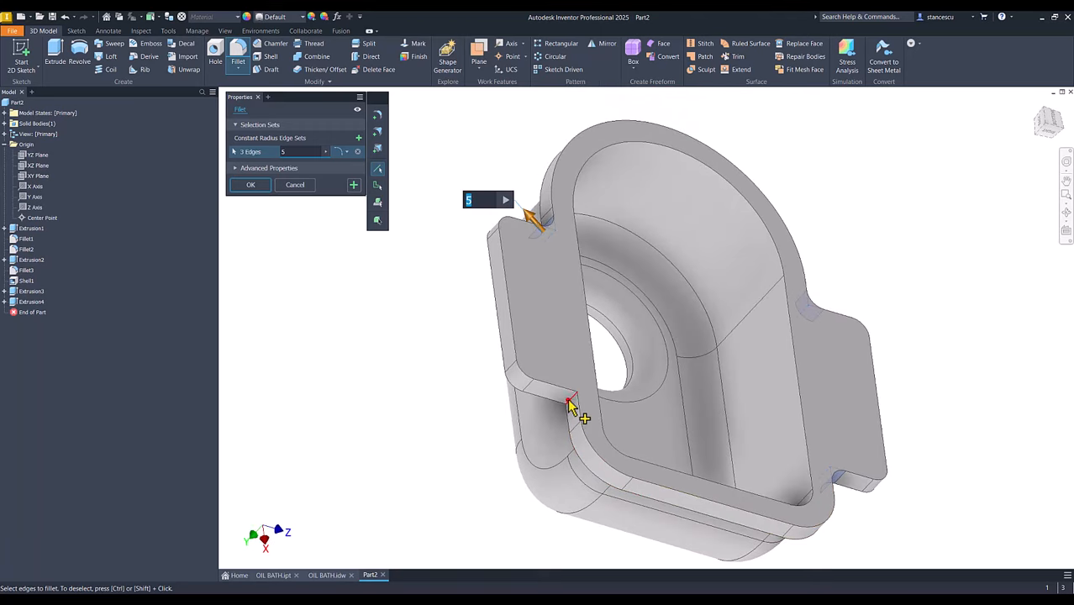
pyautogui.click(252, 185)
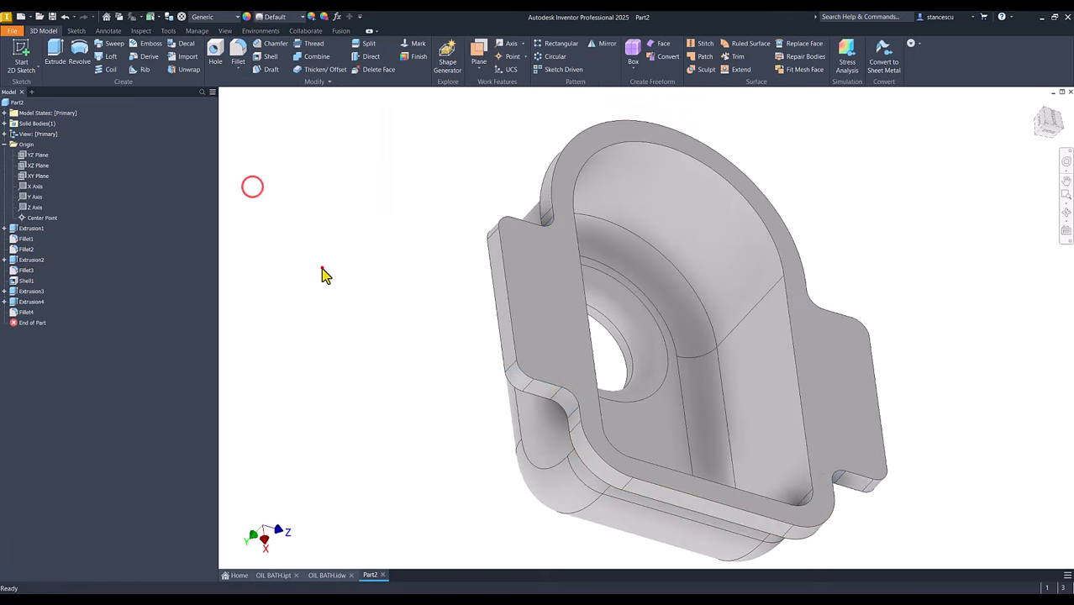
# Check the lug hole dimensions in the OIL BATH.idw drawing and start a sketch on the flange's upper face in Part2
pyautogui.press('F6')
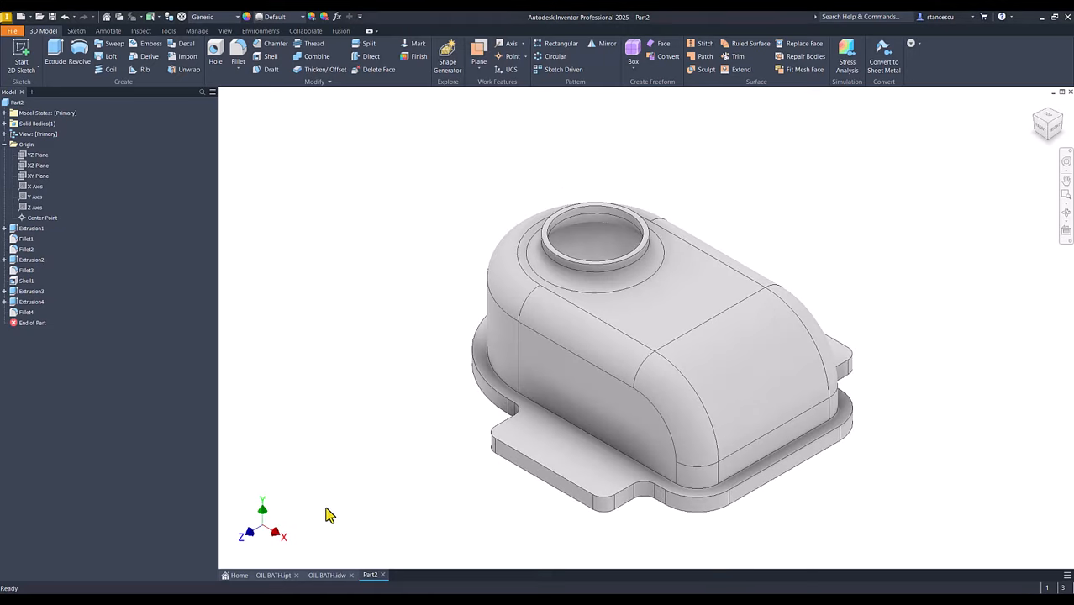
pyautogui.click(326, 575)
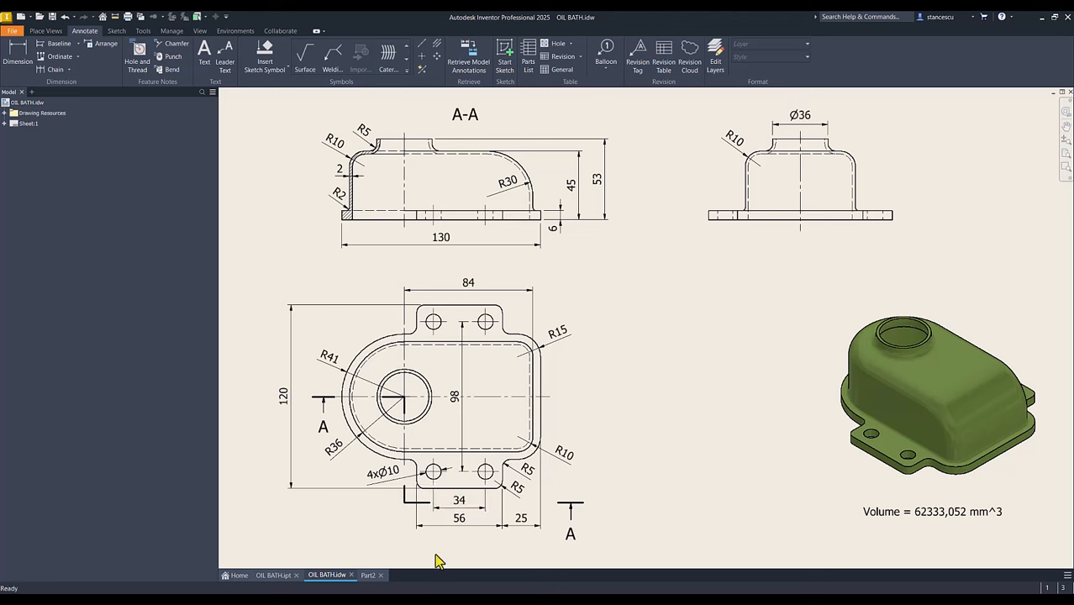
pyautogui.click(368, 575)
pyautogui.click(527, 443)
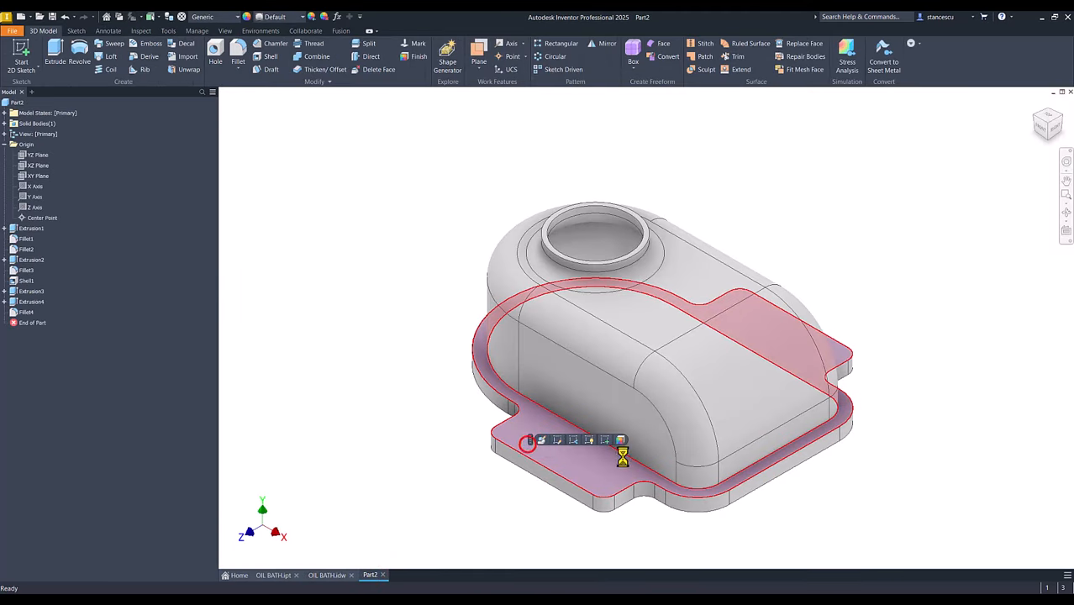
pyautogui.click(605, 440)
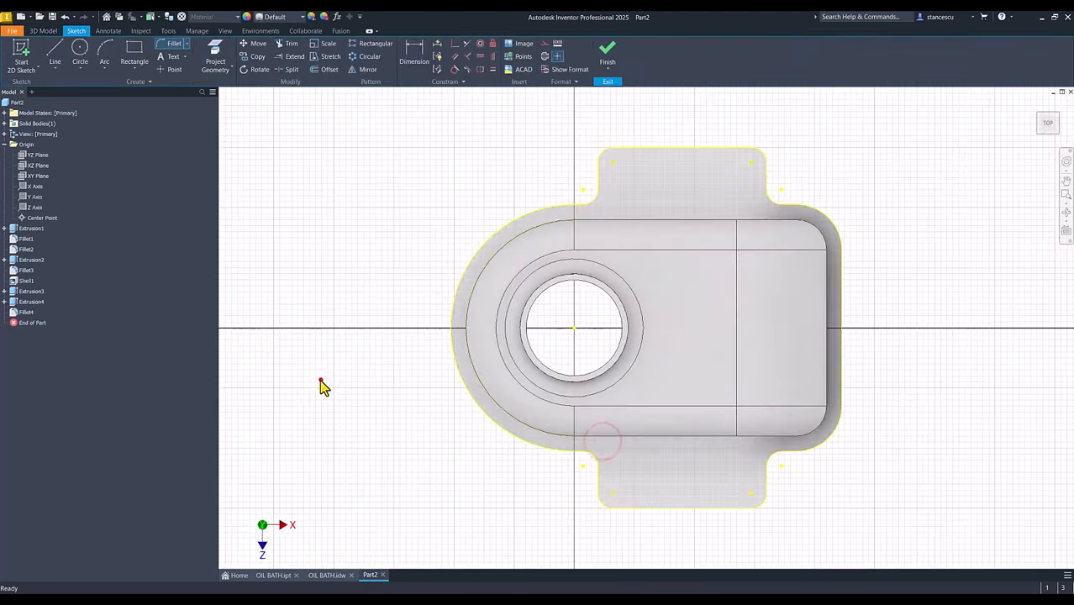
pyautogui.click(318, 378)
# Draw a 34 mm horizontal line on one of the mounting lugs
pyautogui.click(55, 50)
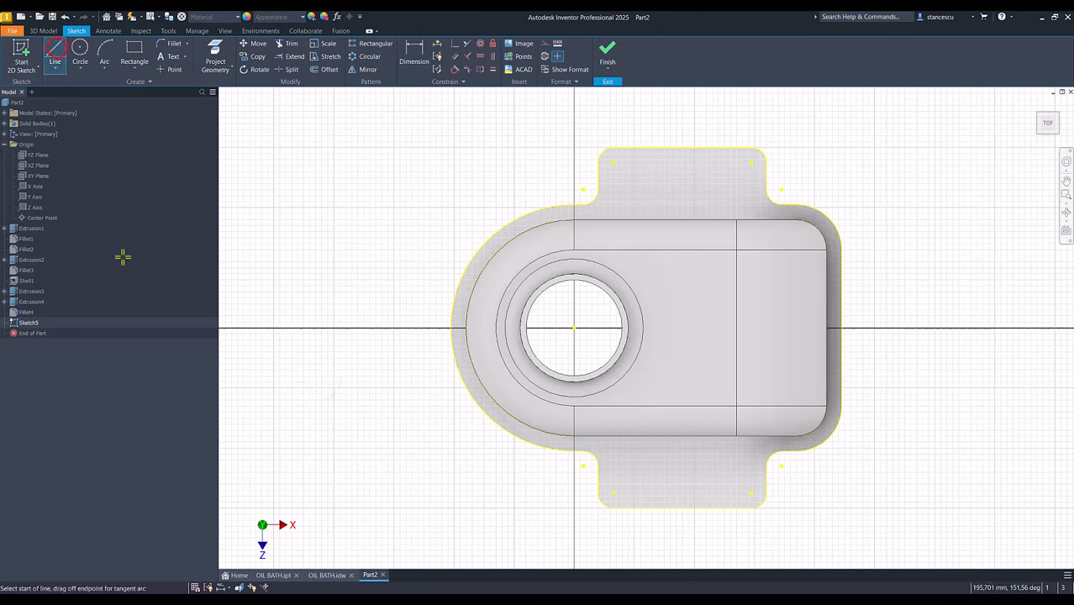
pyautogui.click(639, 475)
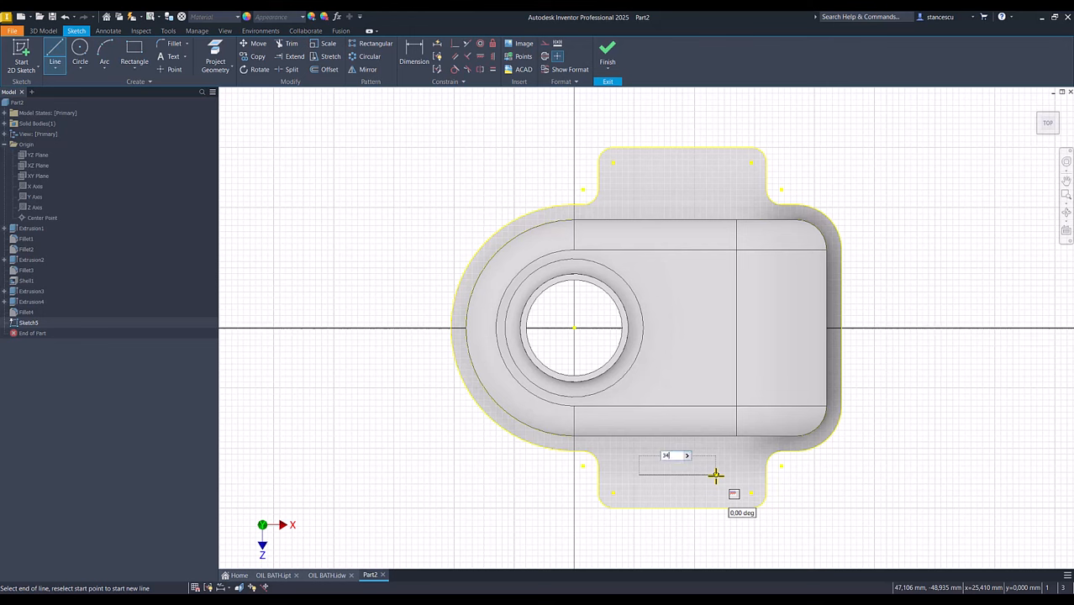
pyautogui.press('Return')
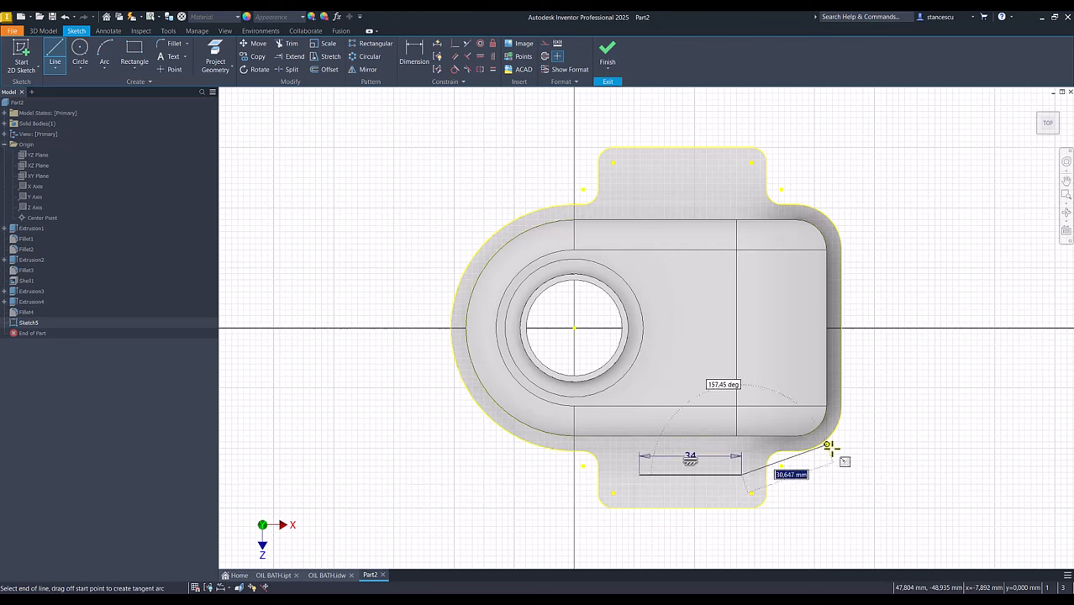
pyautogui.press('Escape')
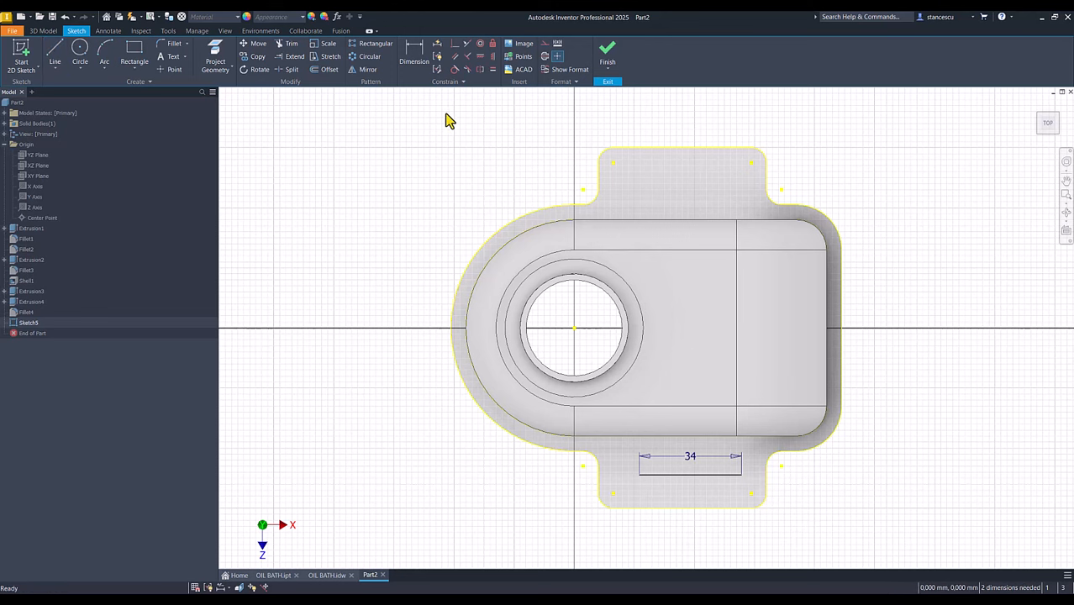
# Align the 34 mm line's midpoint vertically with the midpoint of the lug's outer edge
pyautogui.click(493, 57)
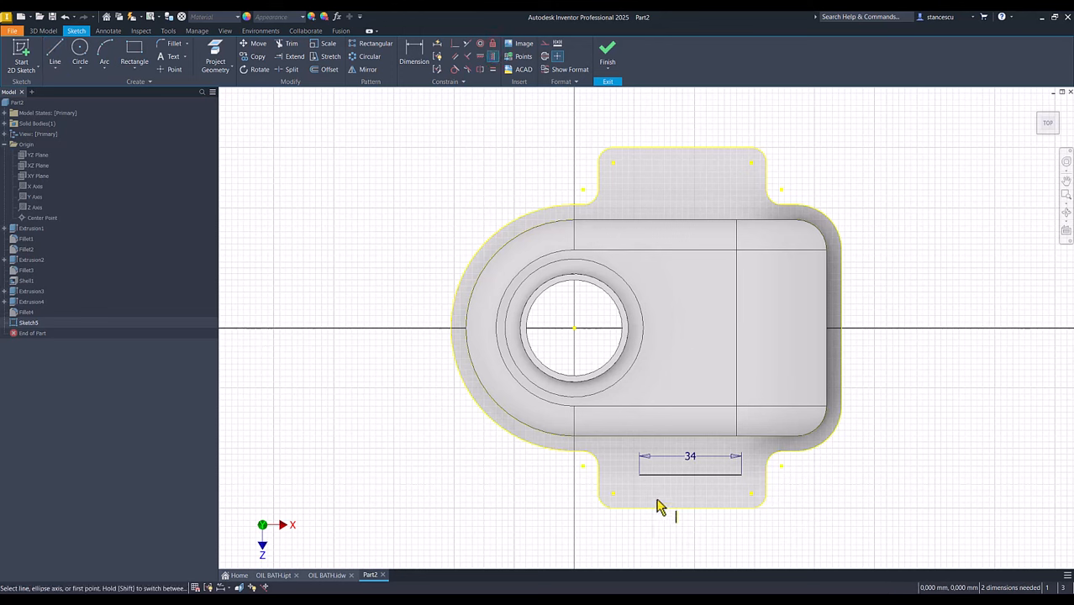
pyautogui.click(691, 475)
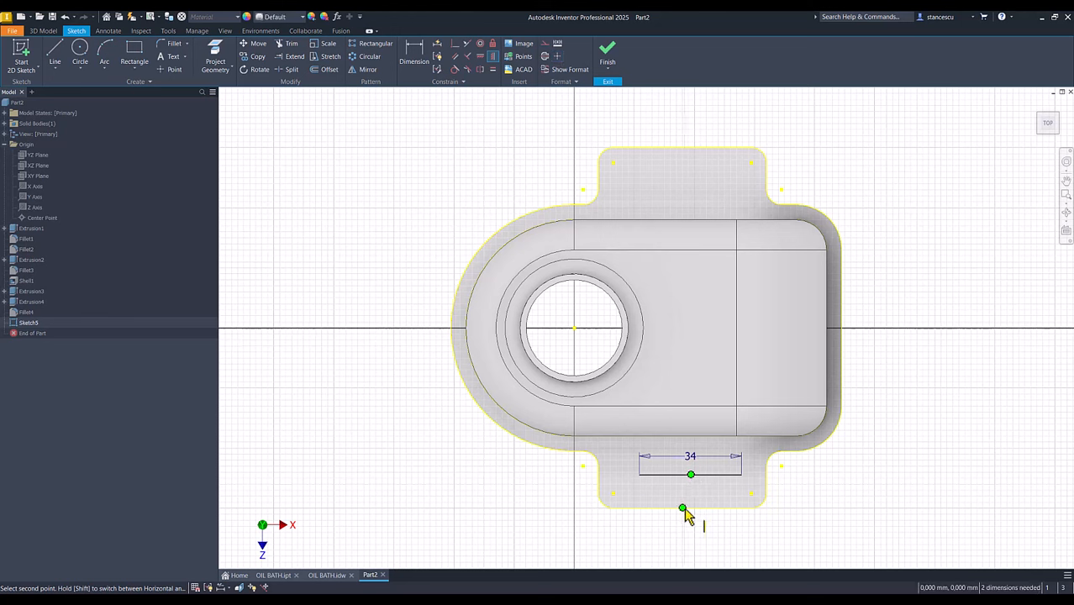
pyautogui.click(682, 508)
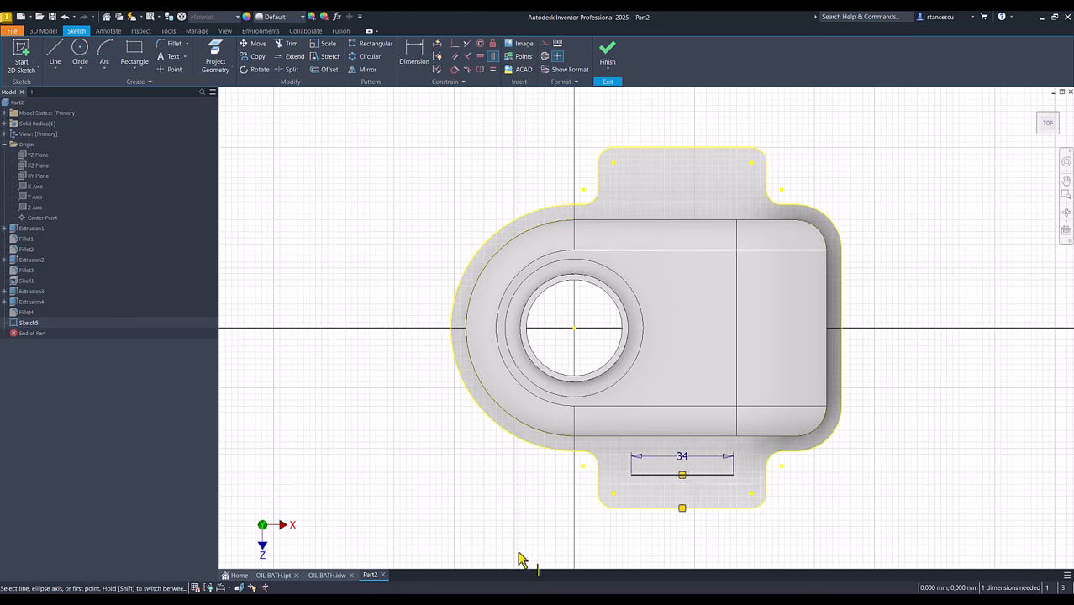
# Dimension the line's vertical distance from the origin as 98/2 mm and finish the sketch
pyautogui.click(411, 52)
pyautogui.click(656, 475)
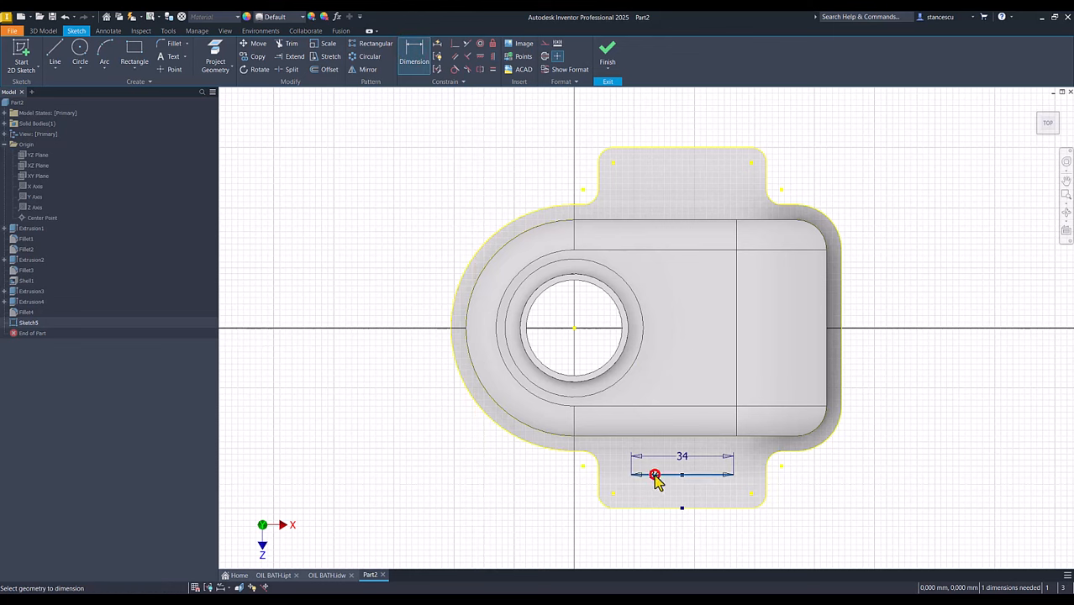
pyautogui.click(575, 330)
pyautogui.click(401, 409)
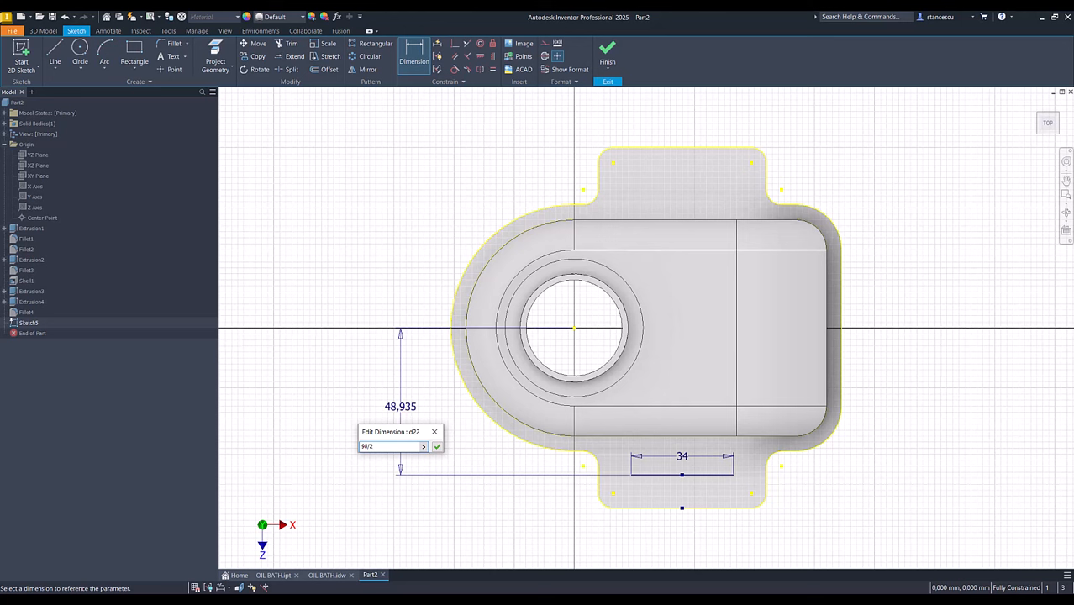
pyautogui.click(437, 447)
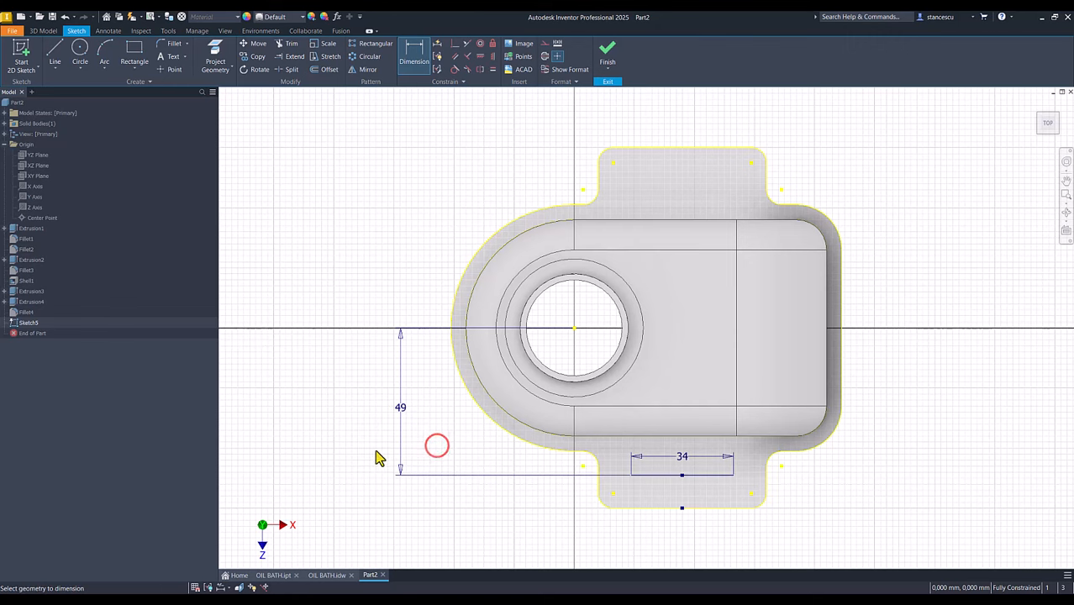
pyautogui.click(607, 55)
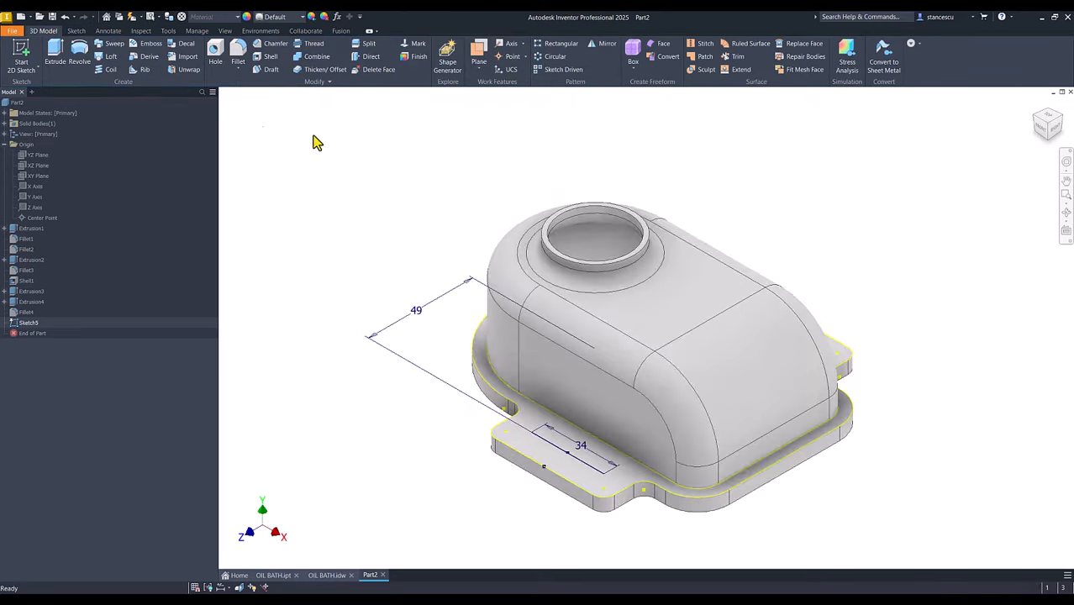
# Create two simple 10 mm through holes at the endpoints of the sketched line on the lug
pyautogui.click(215, 62)
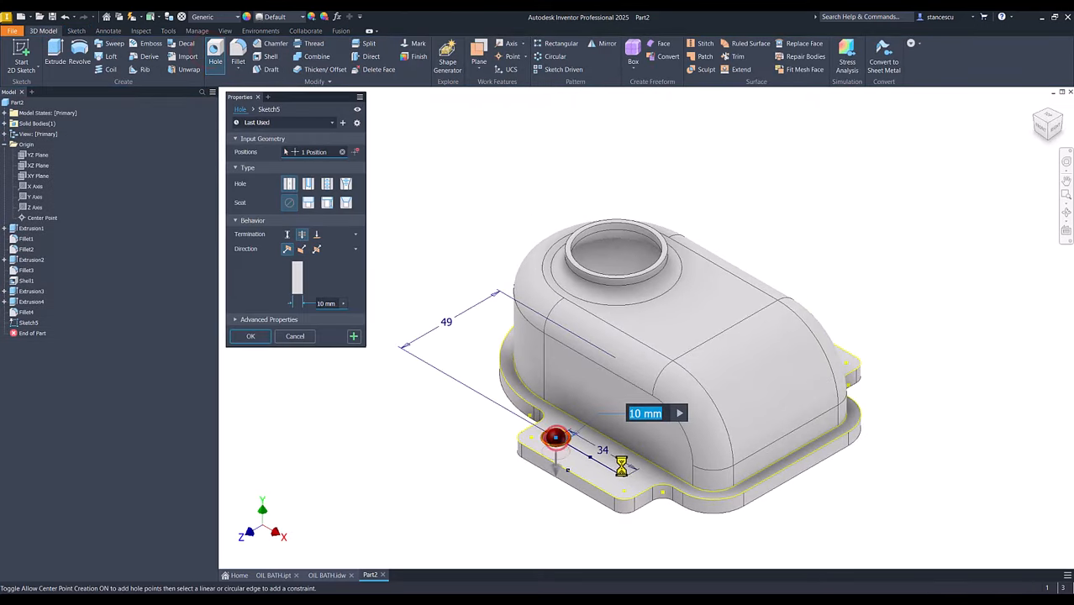
pyautogui.click(624, 479)
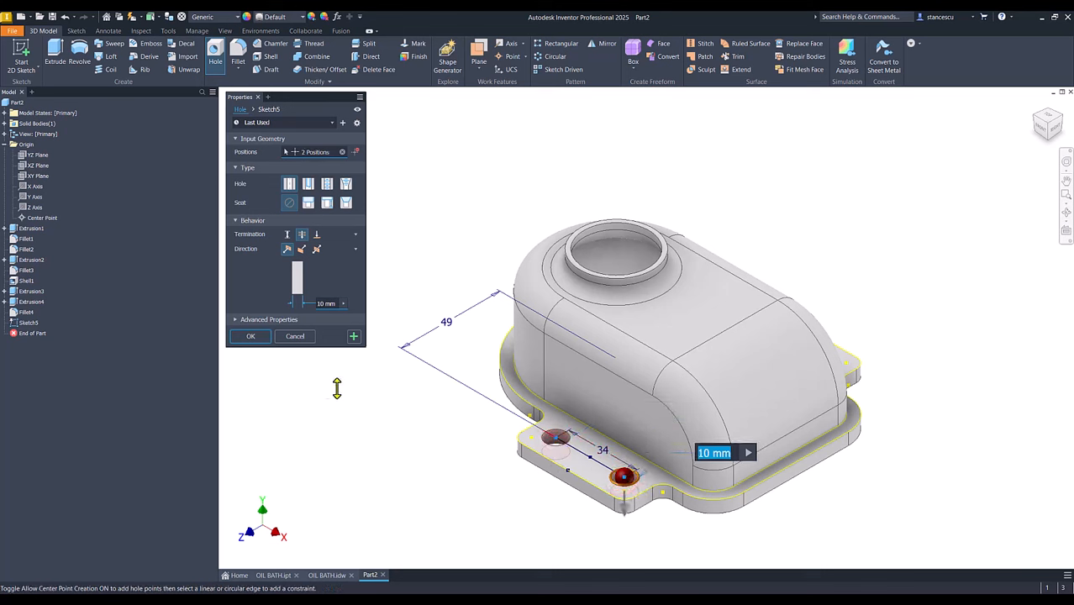
pyautogui.click(253, 340)
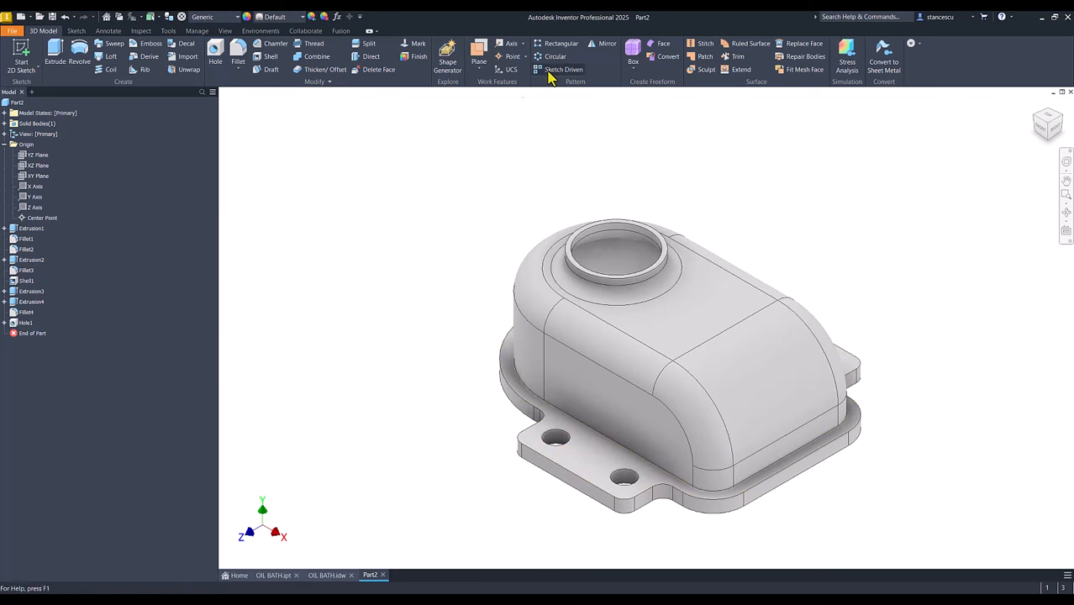
# Mirror the lug hole feature about the XY plane onto the opposite lug
pyautogui.click(601, 44)
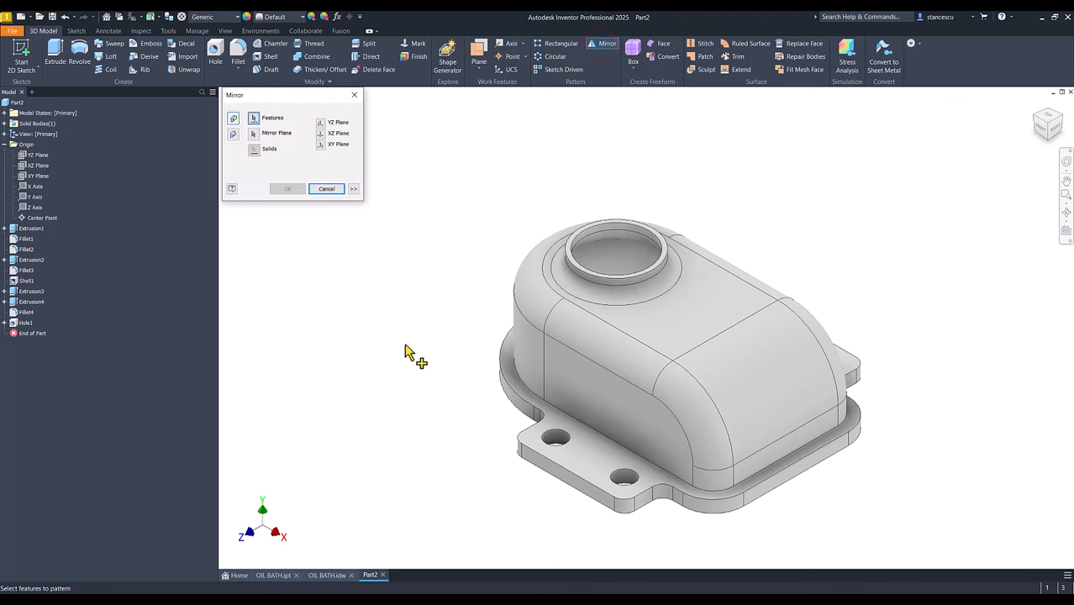
pyautogui.click(18, 323)
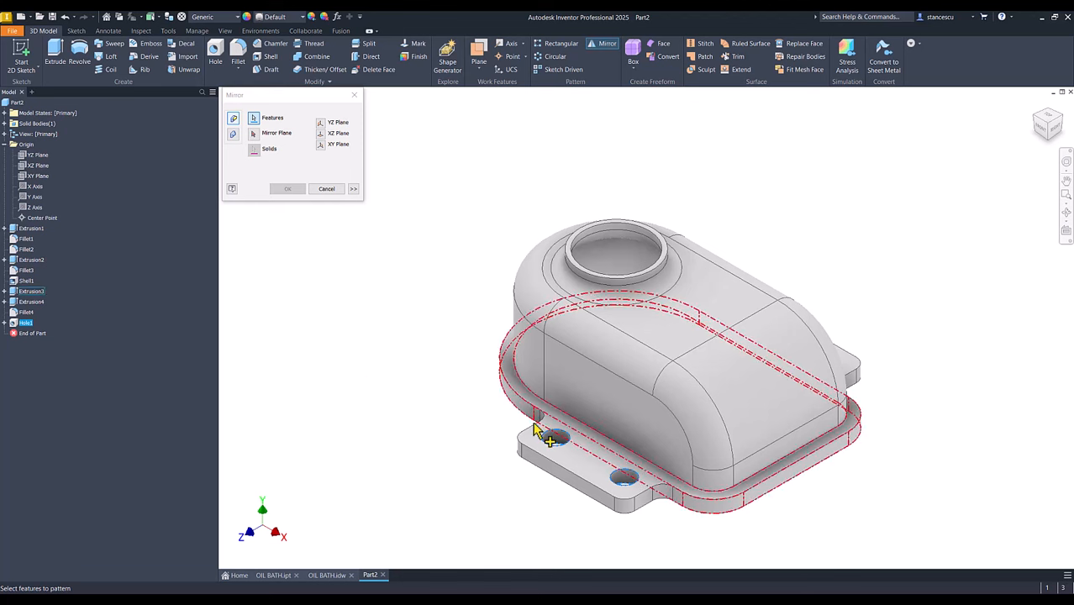
pyautogui.click(254, 134)
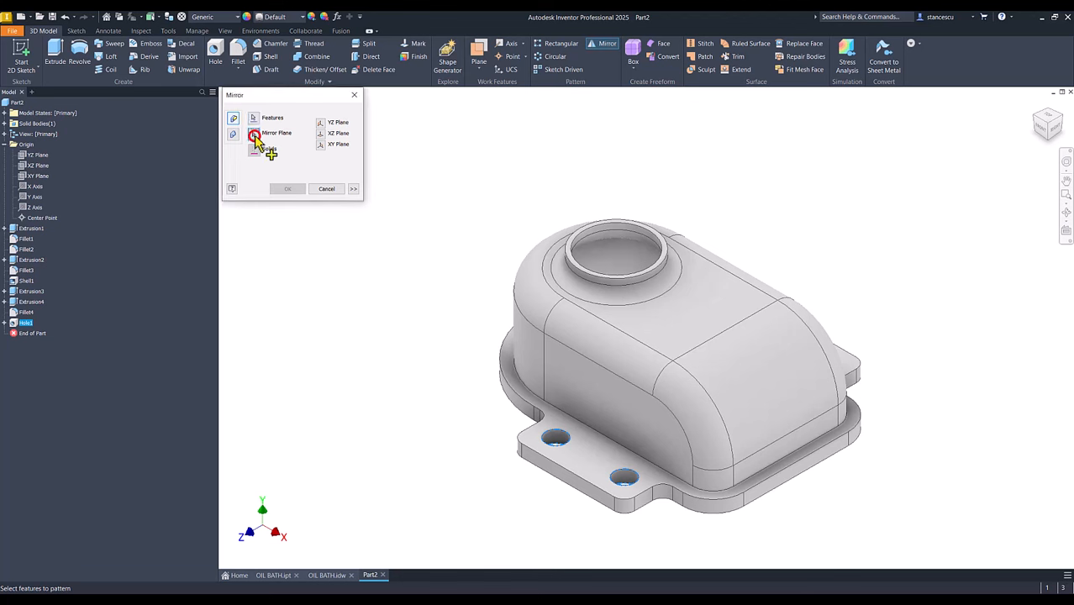
pyautogui.click(38, 177)
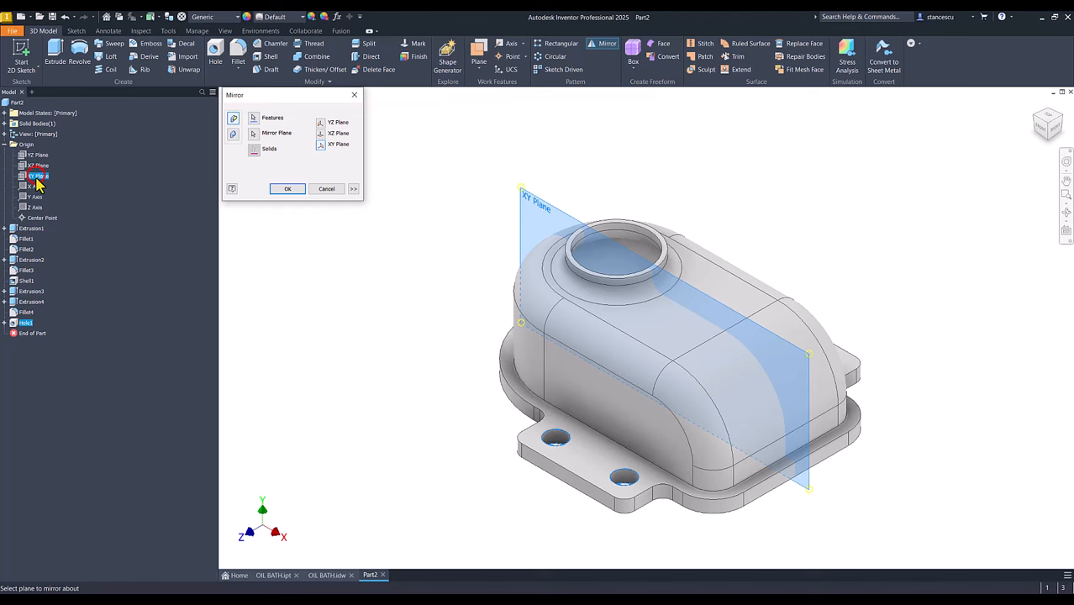
pyautogui.click(290, 189)
# Check the shell-to-flange radius in the OIL BATH.idw drawing and fillet that outer edge loop in Part2 with a 2 mm radius
pyautogui.press('F5')
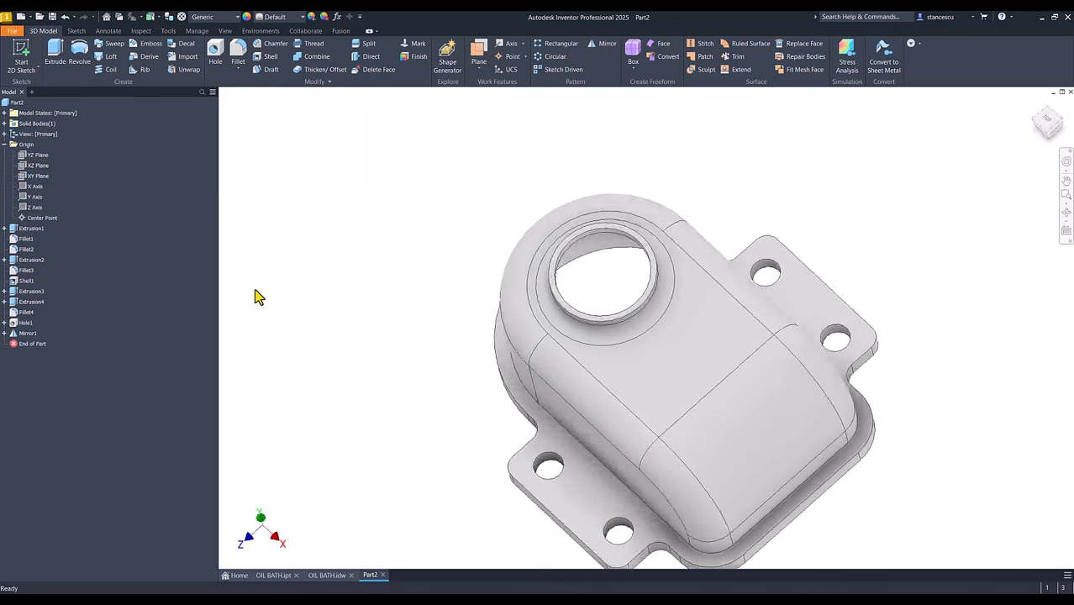
pyautogui.press('F5')
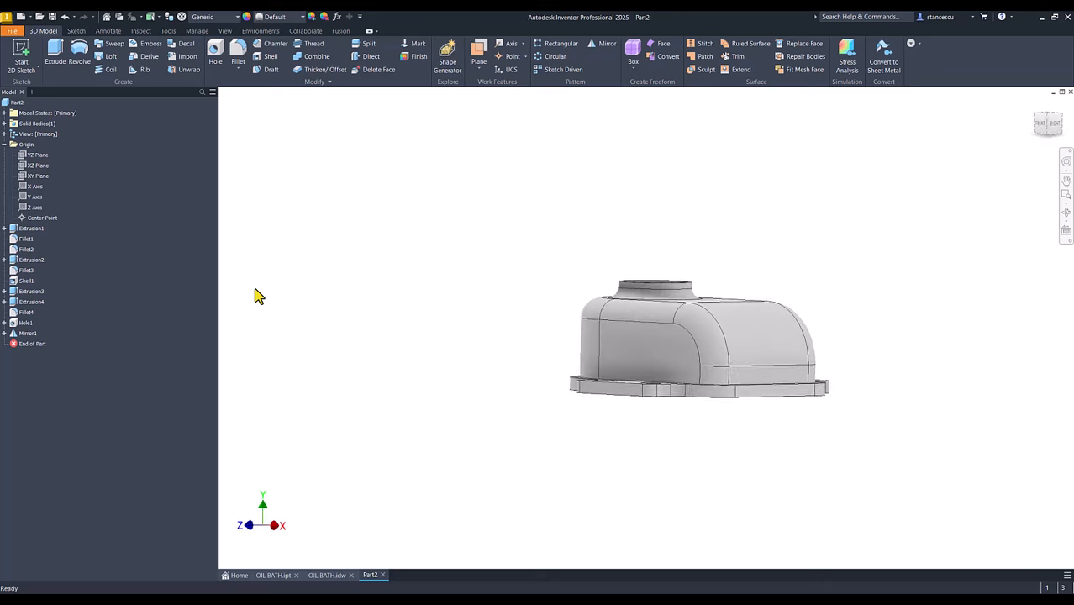
pyautogui.click(325, 576)
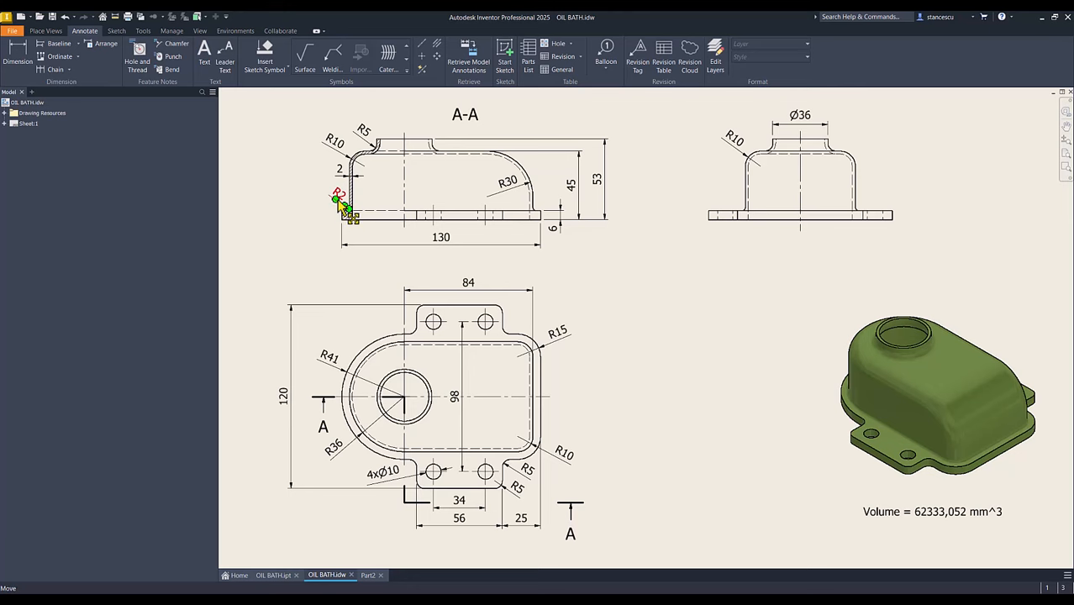
pyautogui.click(368, 575)
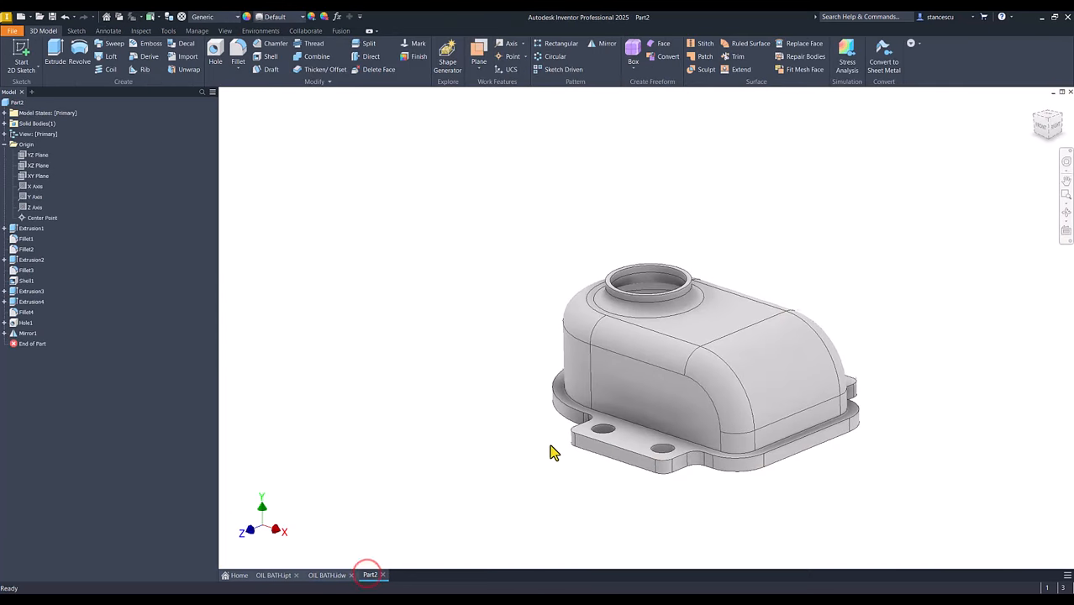
pyautogui.click(636, 431)
pyautogui.click(649, 427)
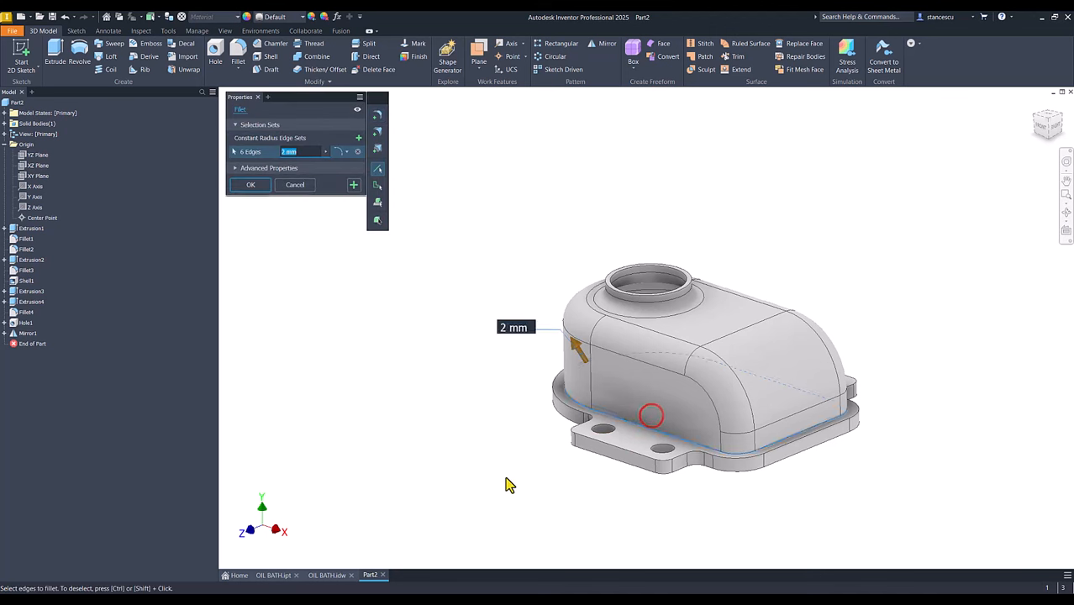
pyautogui.click(256, 184)
# Inspect the finished housing from above and below and compare it with the OIL BATH.ipt reference model
pyautogui.click(307, 320)
pyautogui.press('F6')
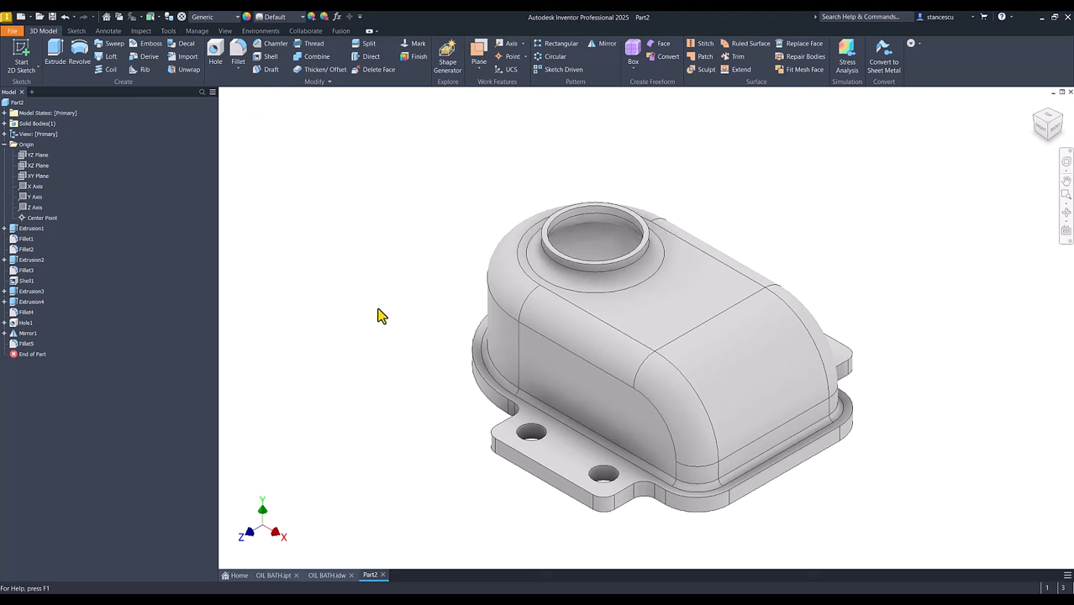
pyautogui.click(373, 381)
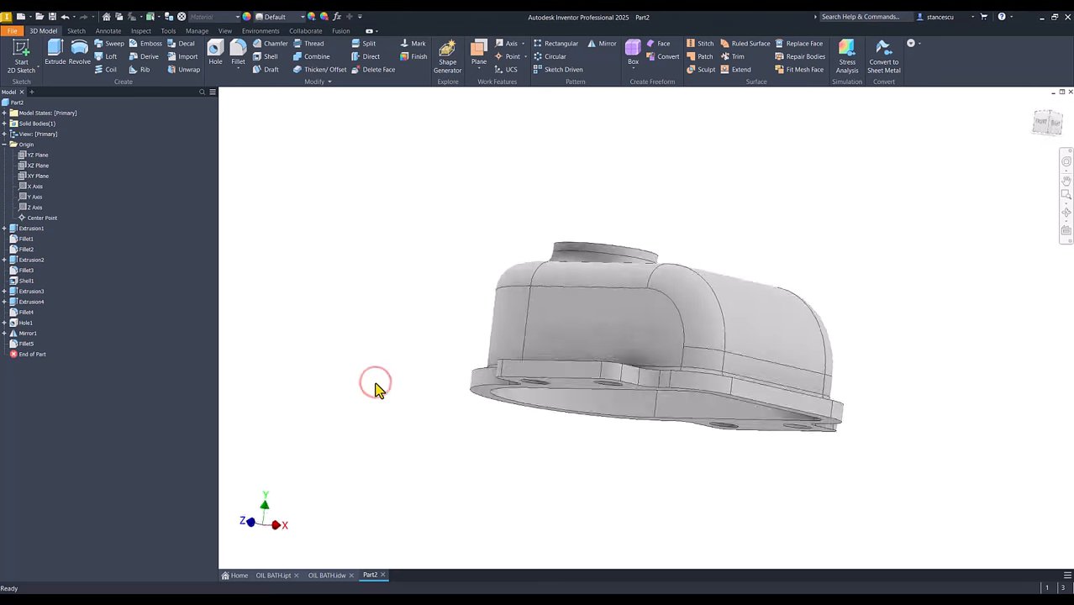
pyautogui.press('F6')
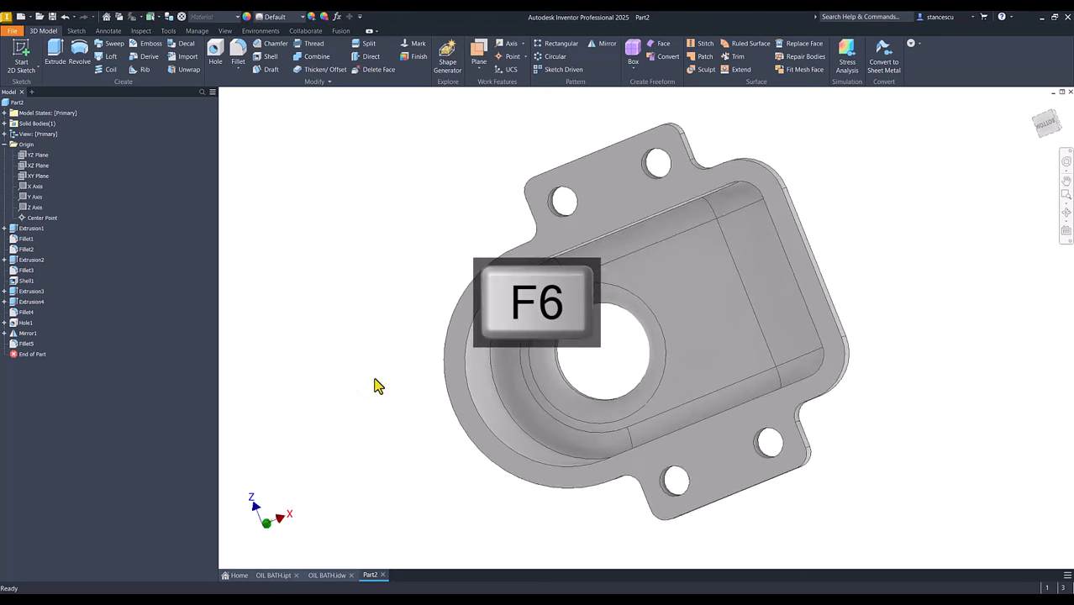
pyautogui.click(270, 575)
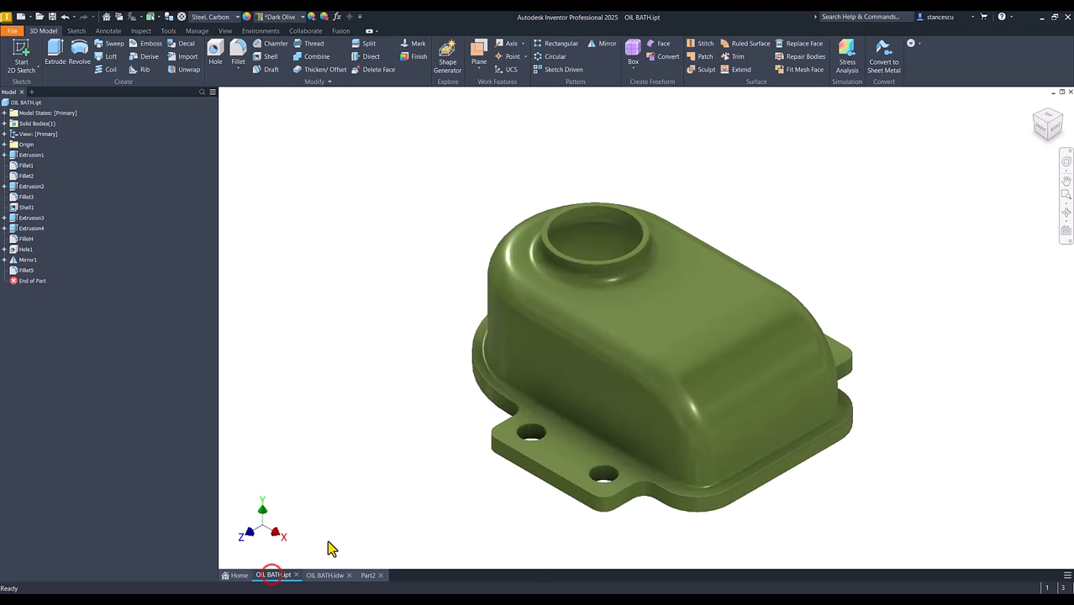
pyautogui.press('F6')
pyautogui.click(364, 575)
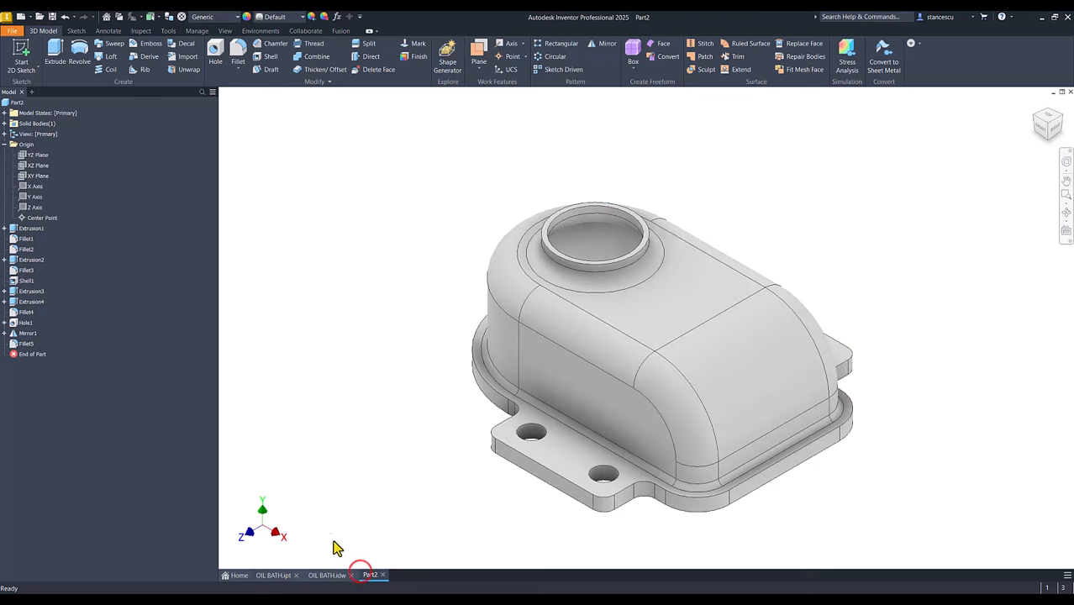
# Update Part2's physical properties in its iProperties, copy the volume value and close the dialog
pyautogui.click(5, 144)
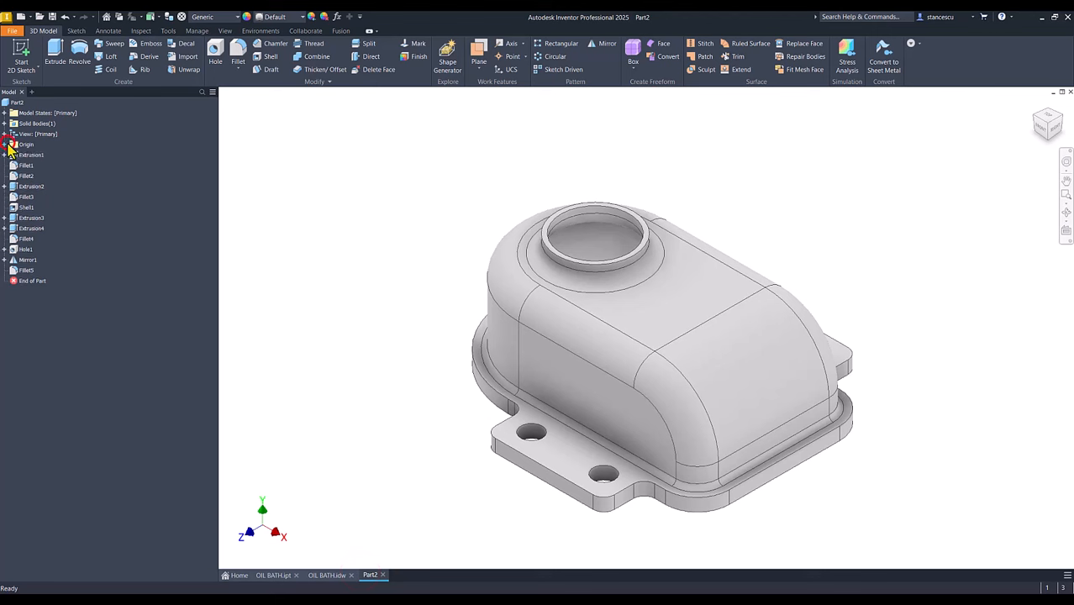
pyautogui.click(18, 103)
pyautogui.rightClick(18, 102)
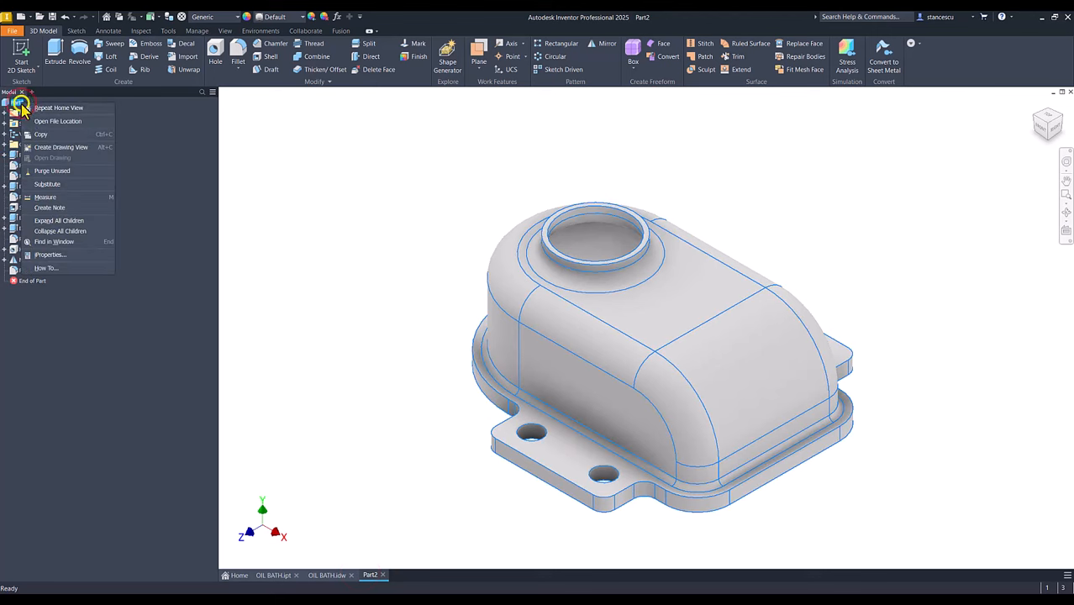
pyautogui.click(44, 254)
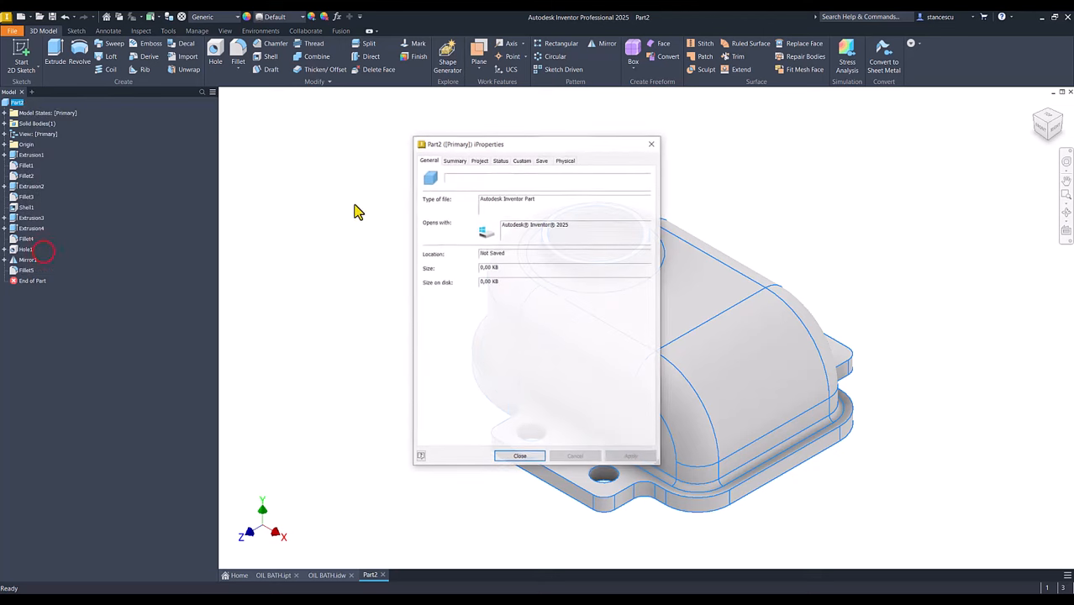
pyautogui.click(560, 160)
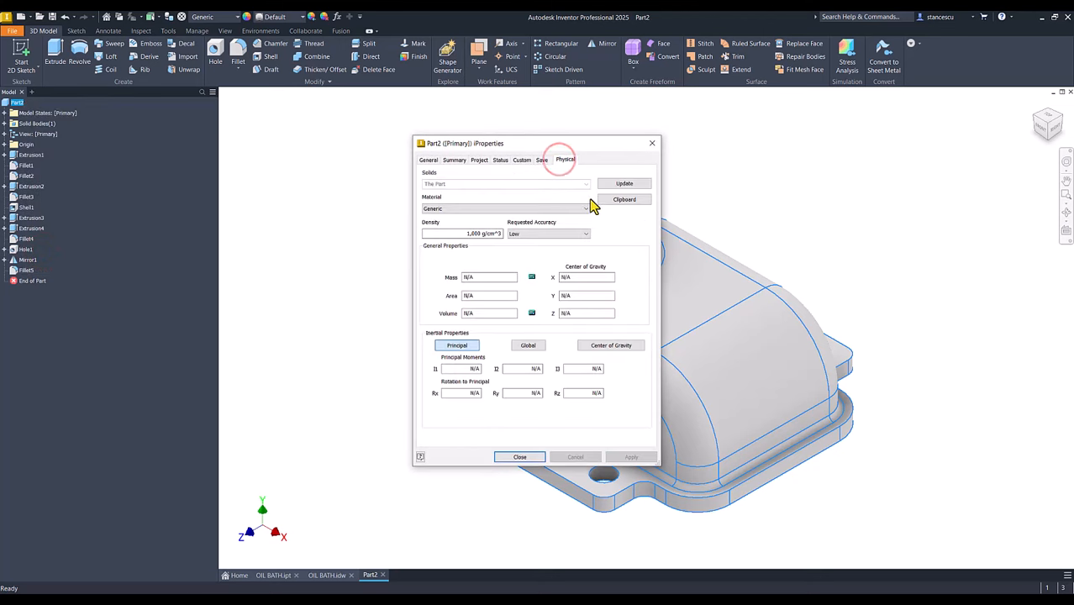
pyautogui.click(626, 185)
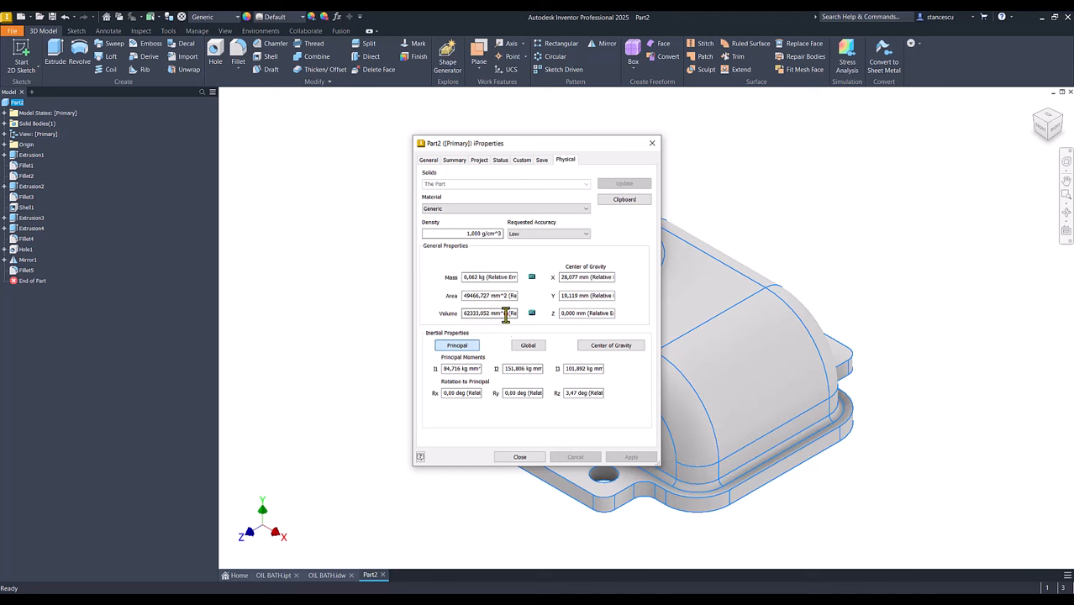
pyautogui.moveTo(506, 314); pyautogui.dragTo(386, 314)
pyautogui.hotkey('ctrl', 'c')
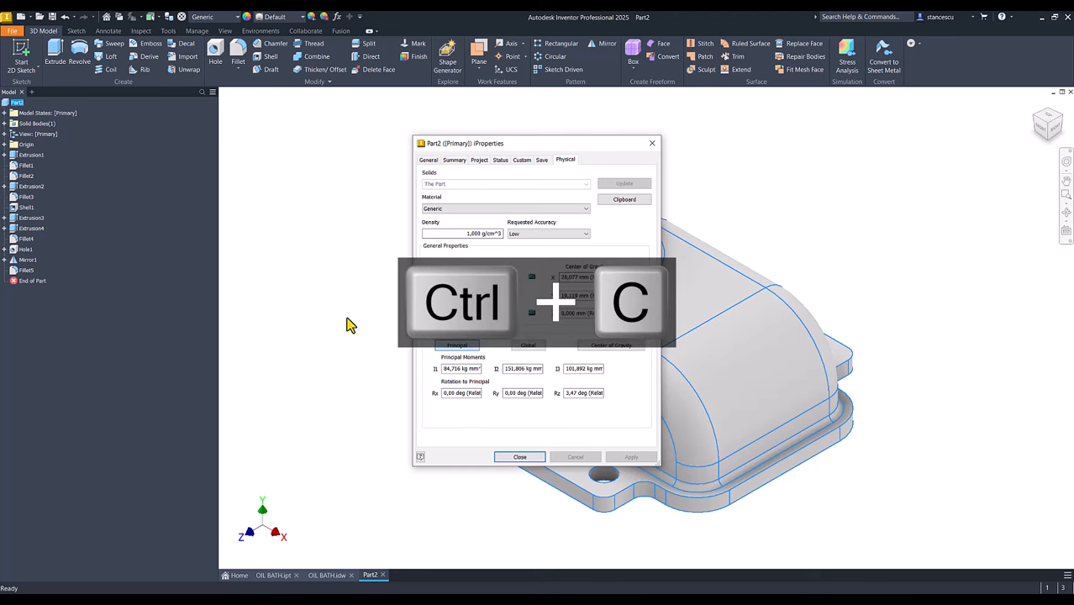
pyautogui.click(501, 457)
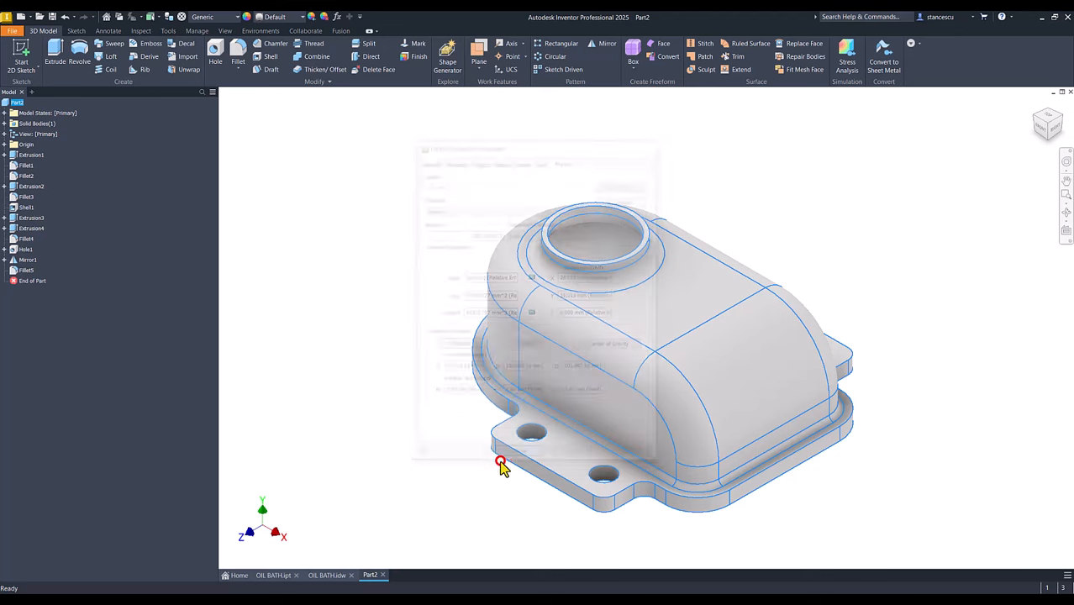
# Paste the copied volume beneath the volume note in OIL BATH.idw to compare the two values, and discard the note edit
pyautogui.click(326, 575)
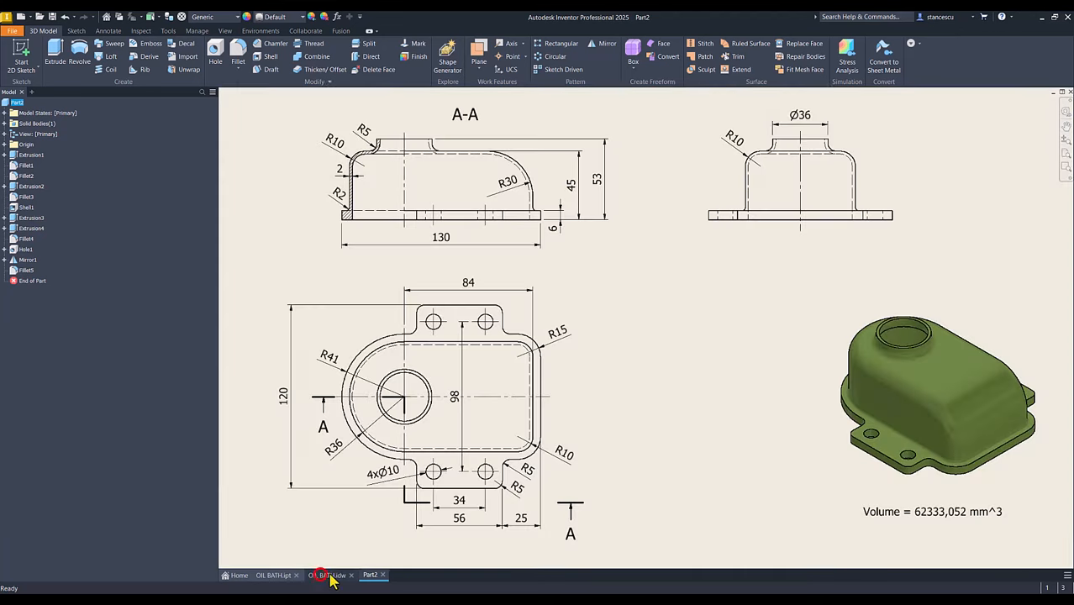
pyautogui.doubleClick(944, 511)
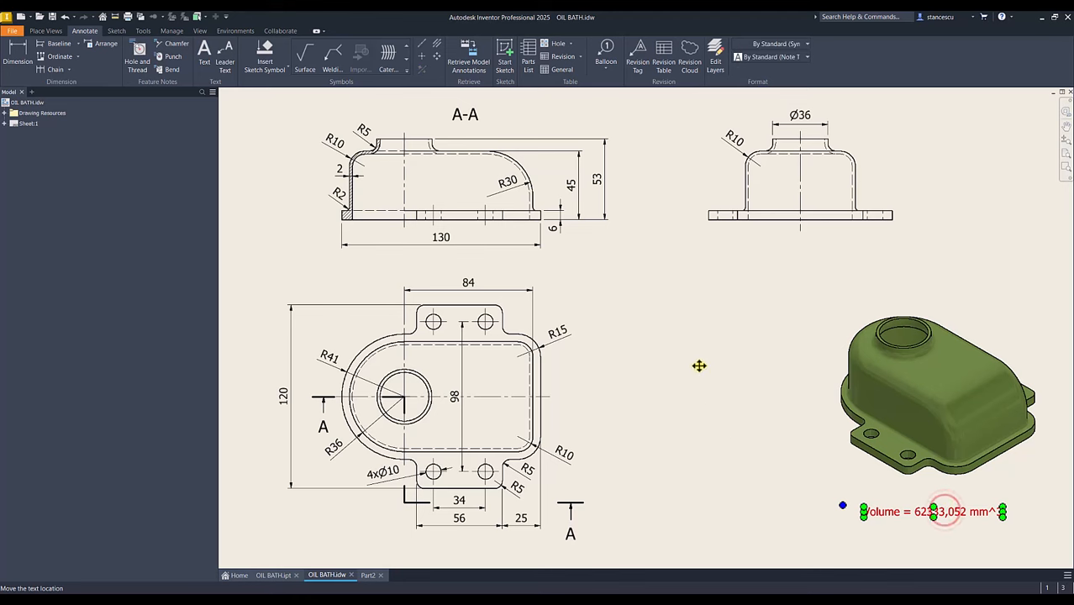
pyautogui.click(747, 409)
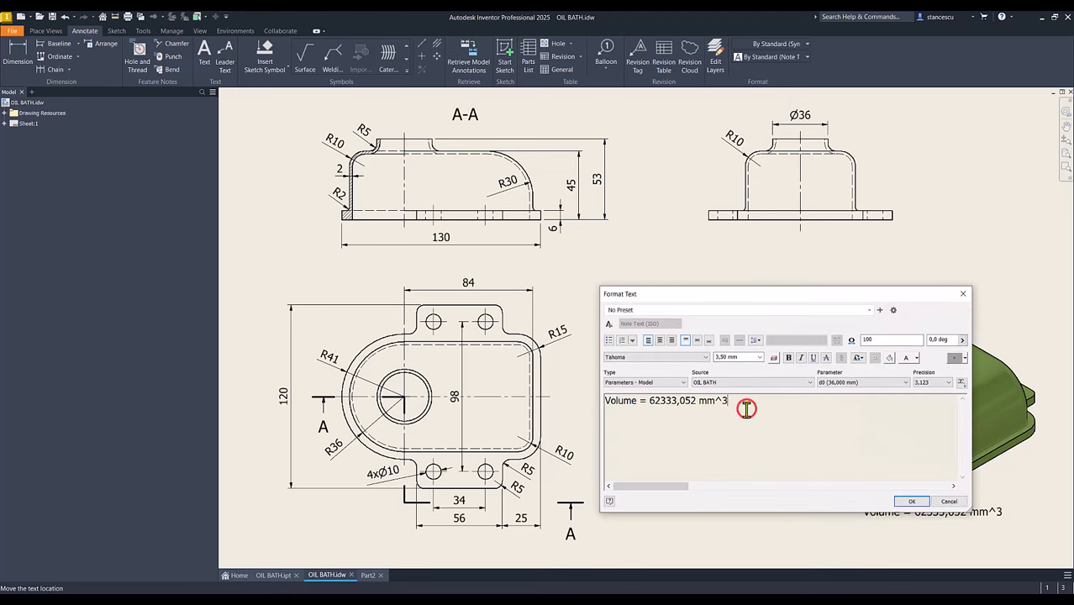
pyautogui.press('Return')
pyautogui.hotkey('ctrl', 'v')
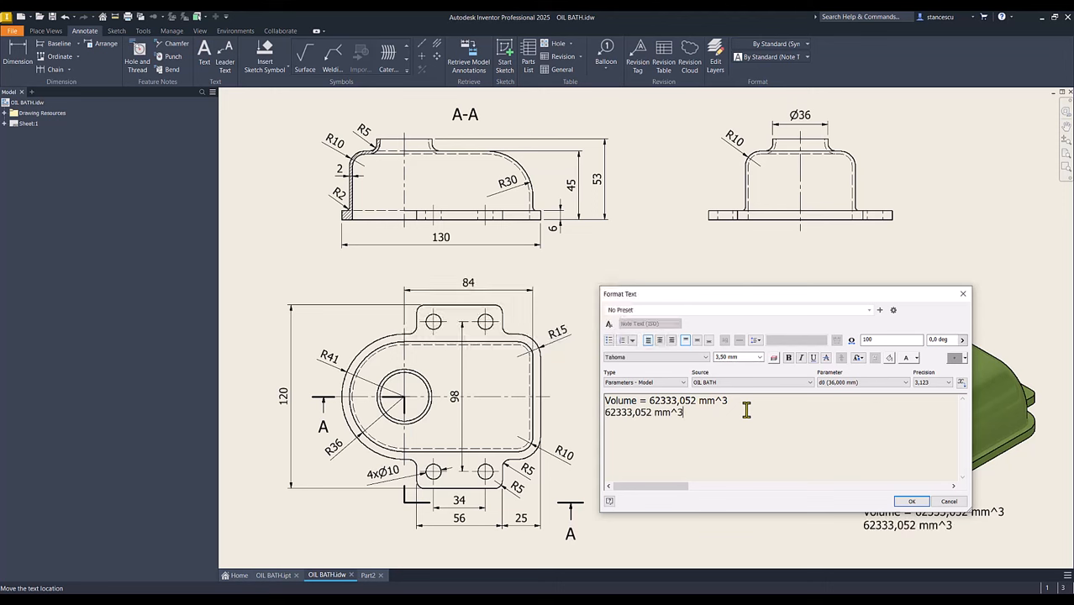
pyautogui.click(944, 501)
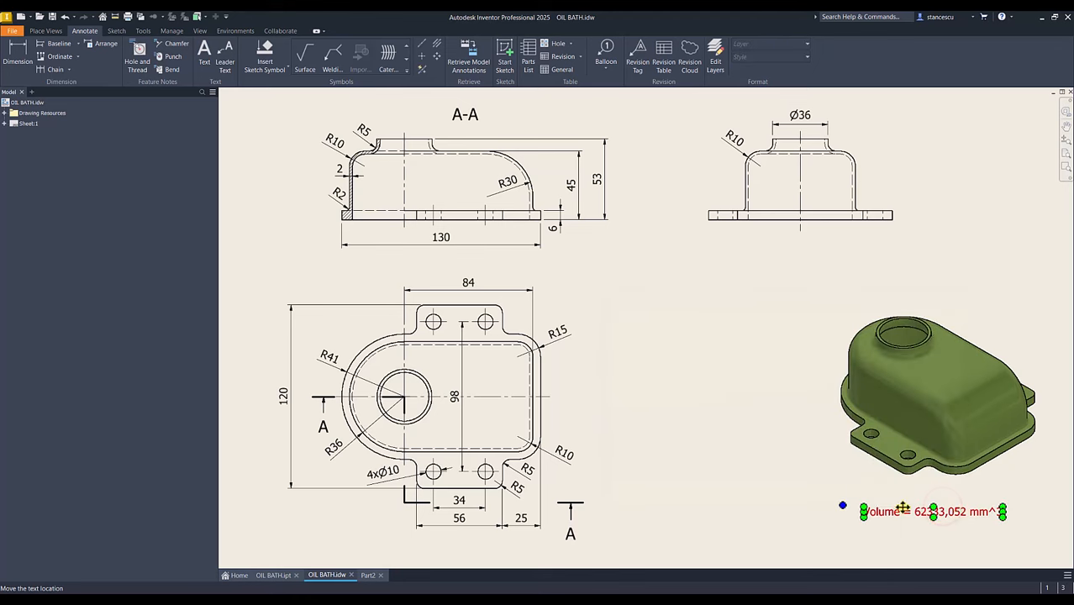
pyautogui.press('Escape')
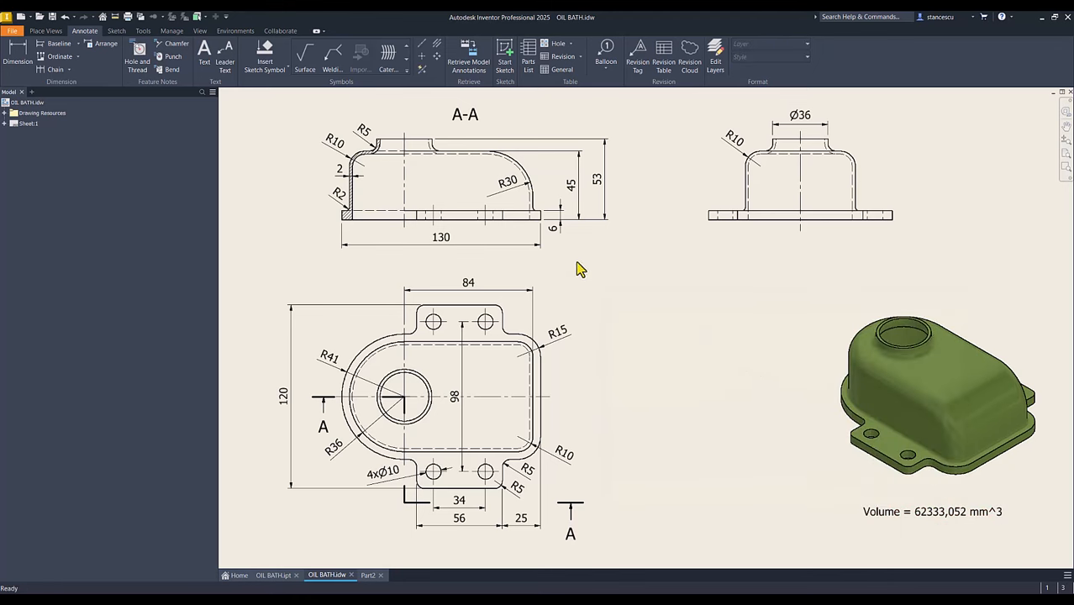
# Return to Part2, assign it the Steel, Carbon material and set its appearance to Dark Olive
pyautogui.click(368, 575)
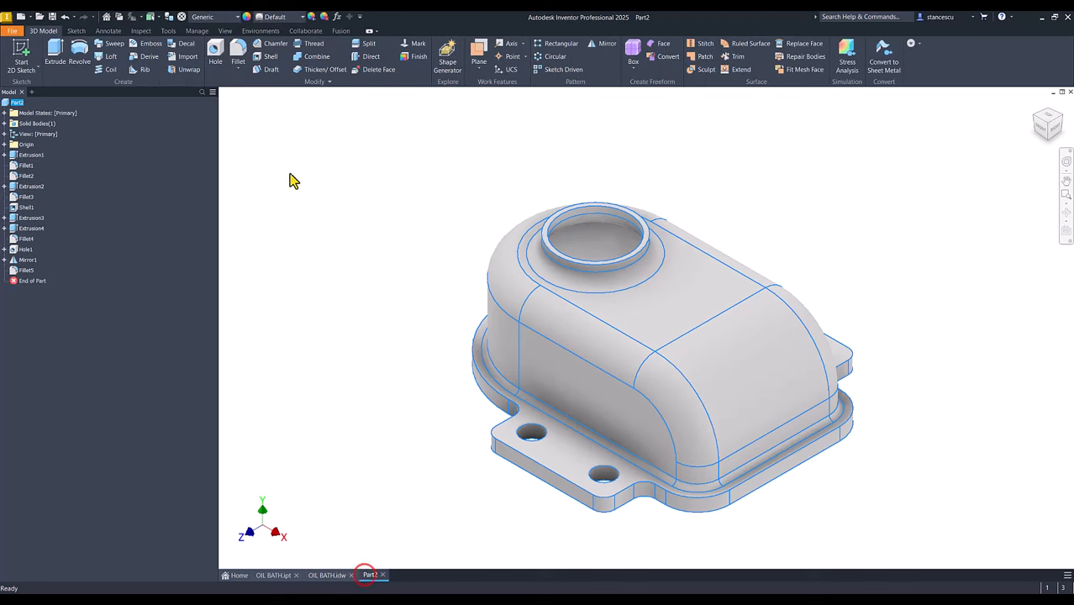
pyautogui.click(211, 17)
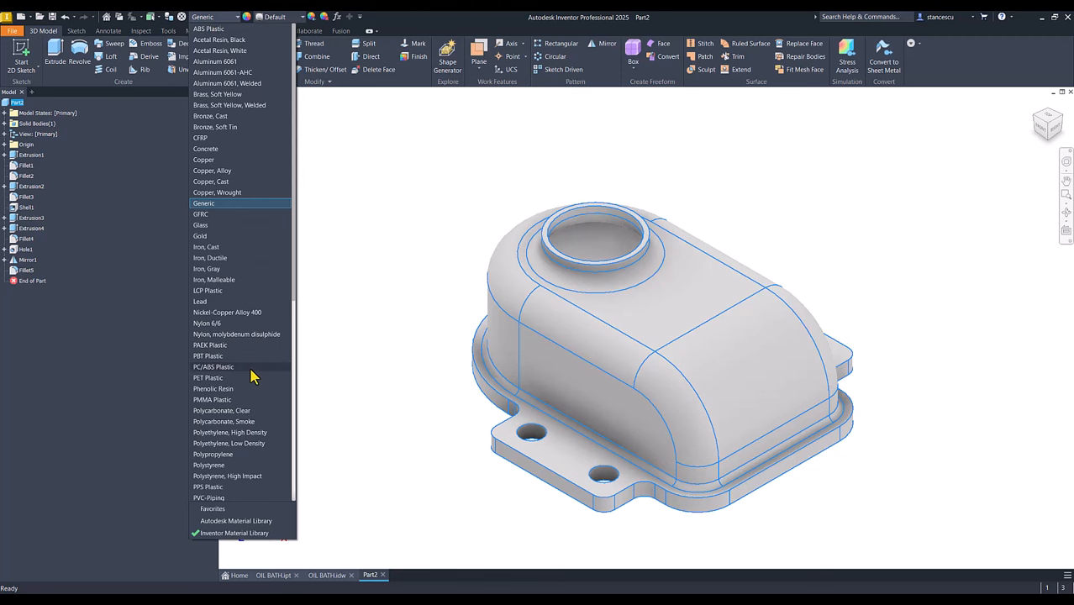
pyautogui.scroll(-7, 252, 378)
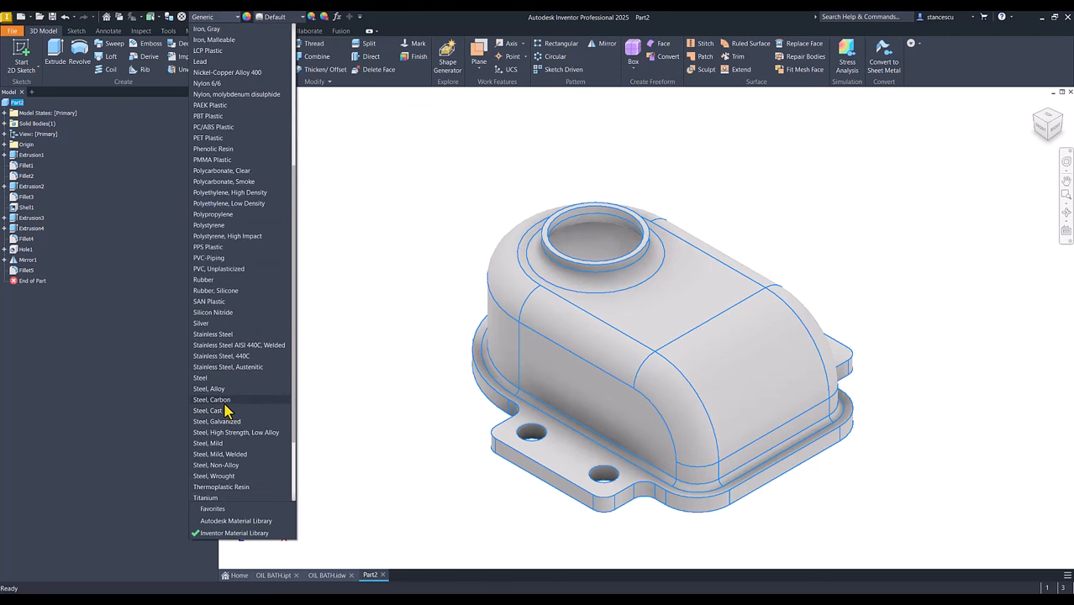
pyautogui.click(224, 399)
pyautogui.click(225, 31)
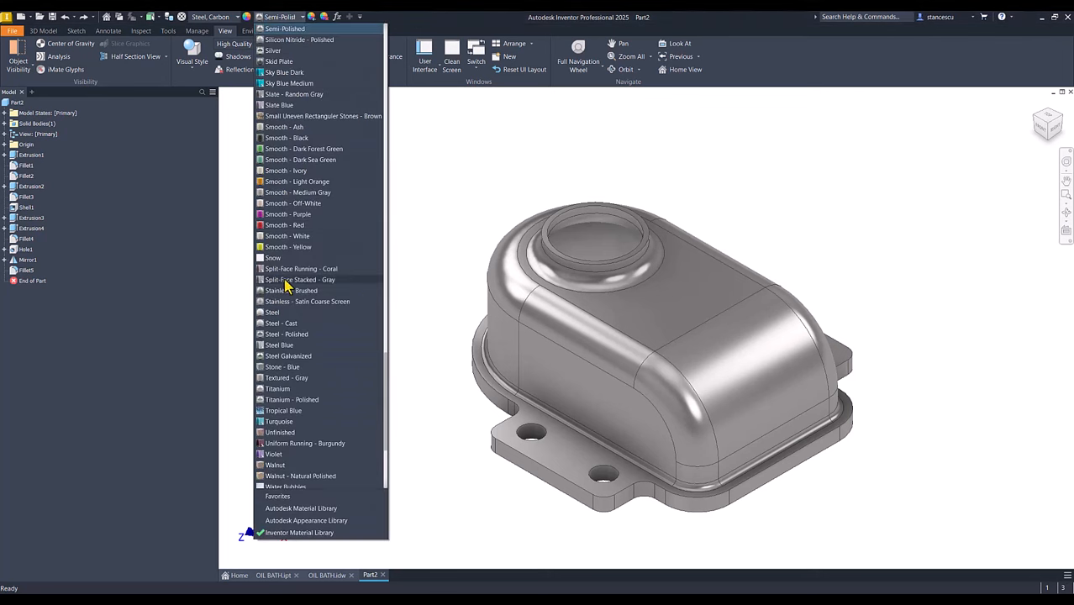
pyautogui.scroll(20, 285, 286)
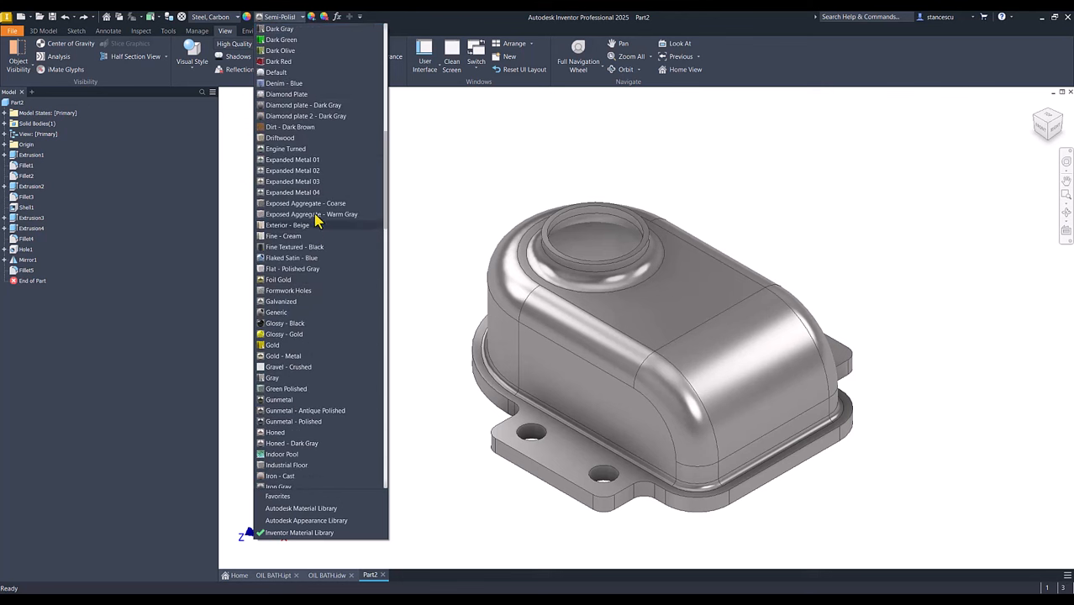
pyautogui.click(285, 52)
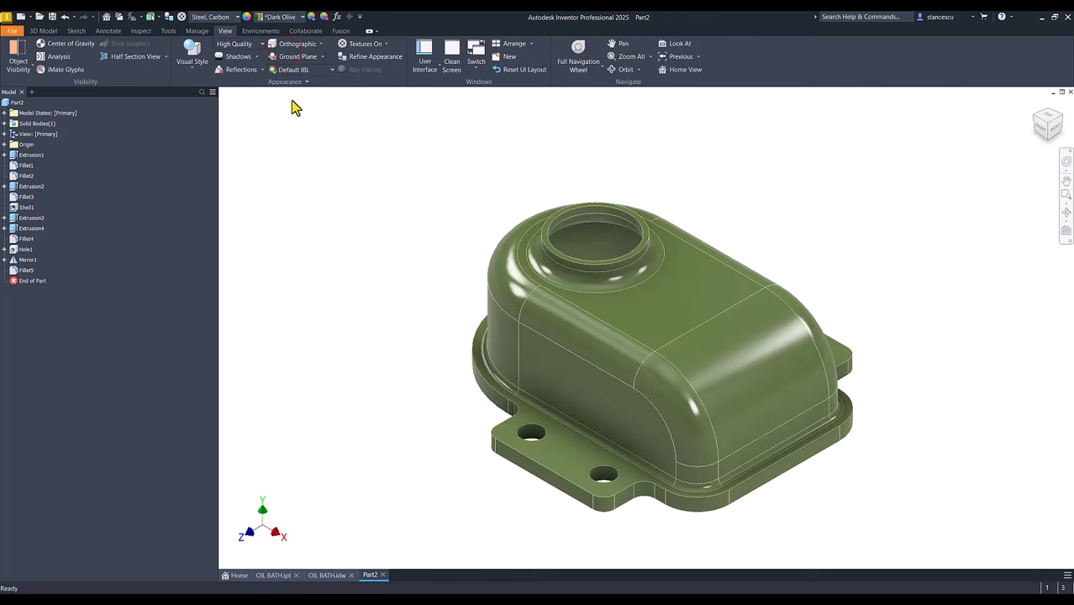
# Display Part2 with Default Lights and the Shaded visual style, and compare its look with the OIL BATH.ipt model
pyautogui.click(301, 71)
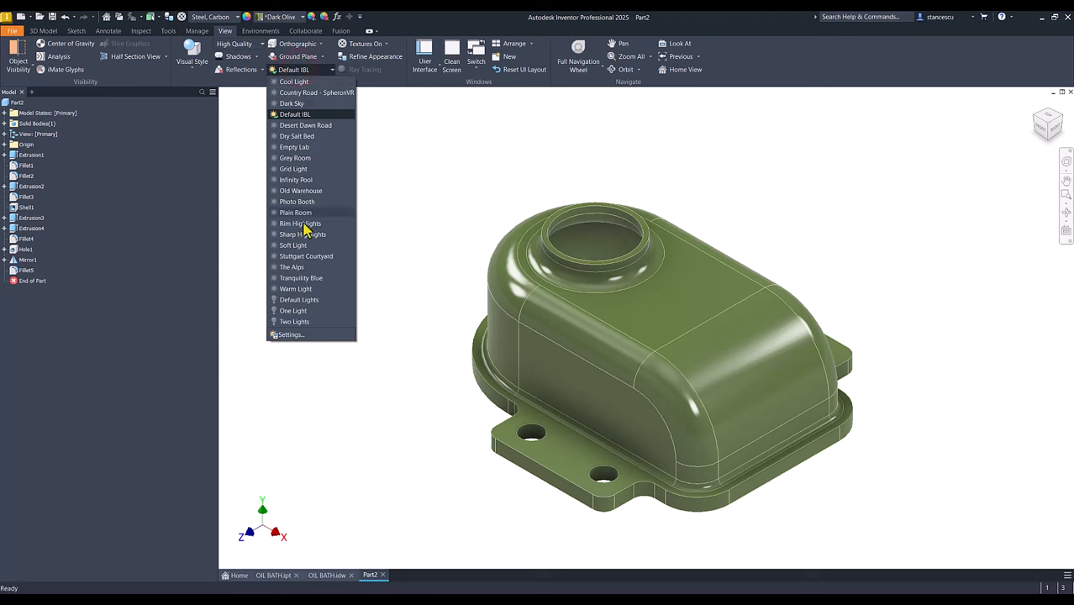
pyautogui.click(310, 300)
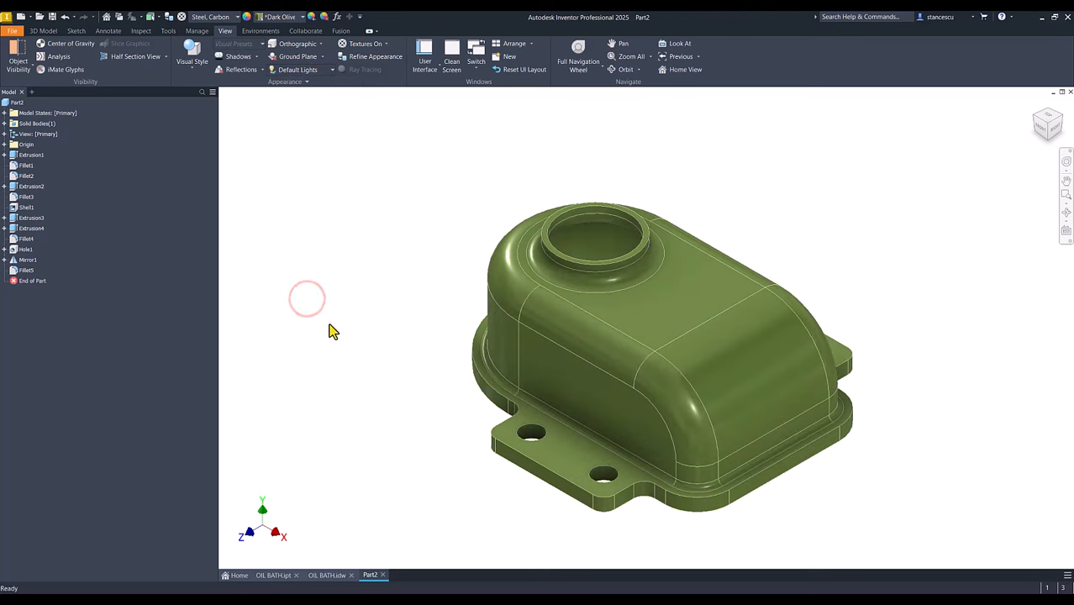
pyautogui.click(192, 67)
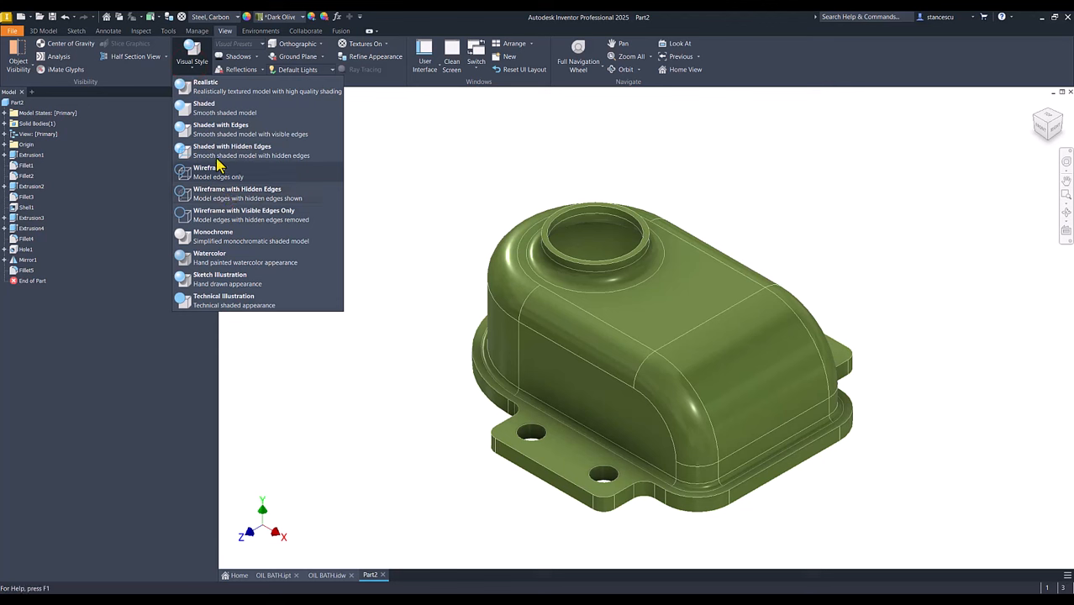
pyautogui.click(204, 108)
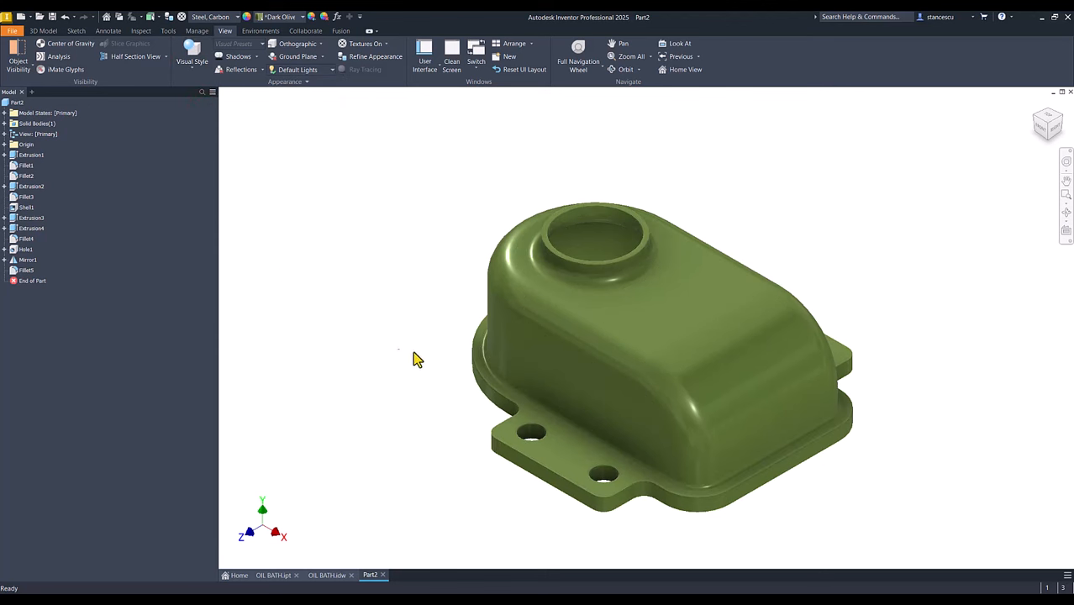
pyautogui.click(271, 576)
pyautogui.click(370, 577)
pyautogui.click(400, 436)
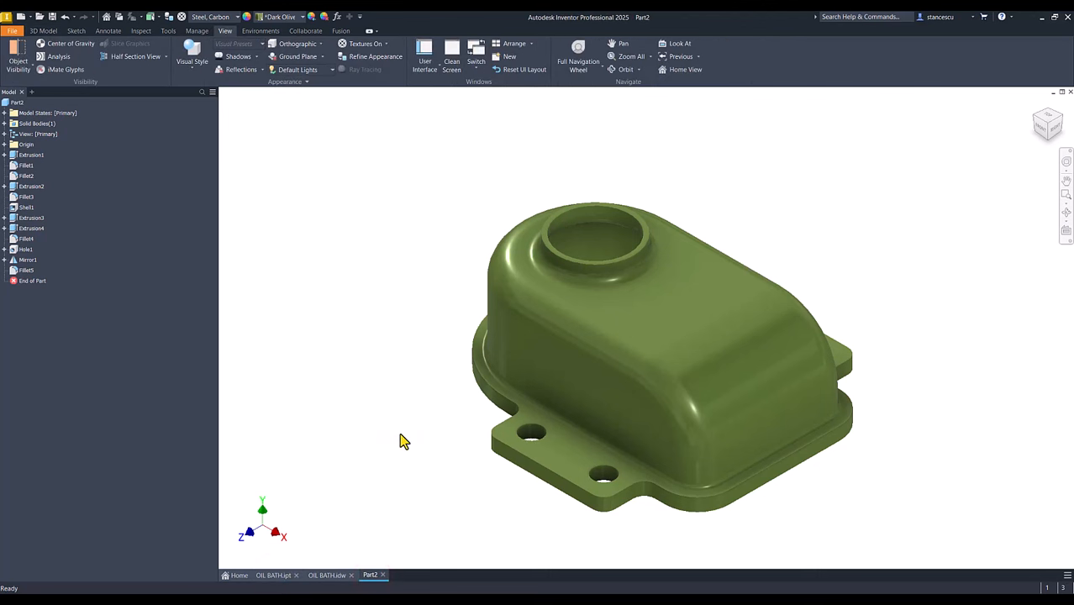